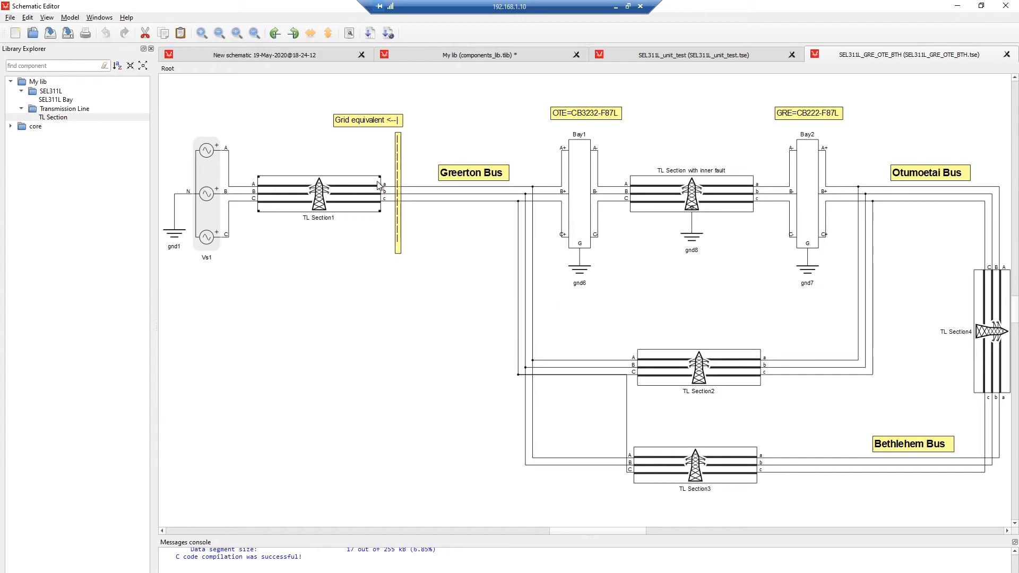
- Move the vertical phase C wire feeding TL Section3 in line with the phase C conductor coming down from the Greerton Bus
drag(624, 409, 521, 420)
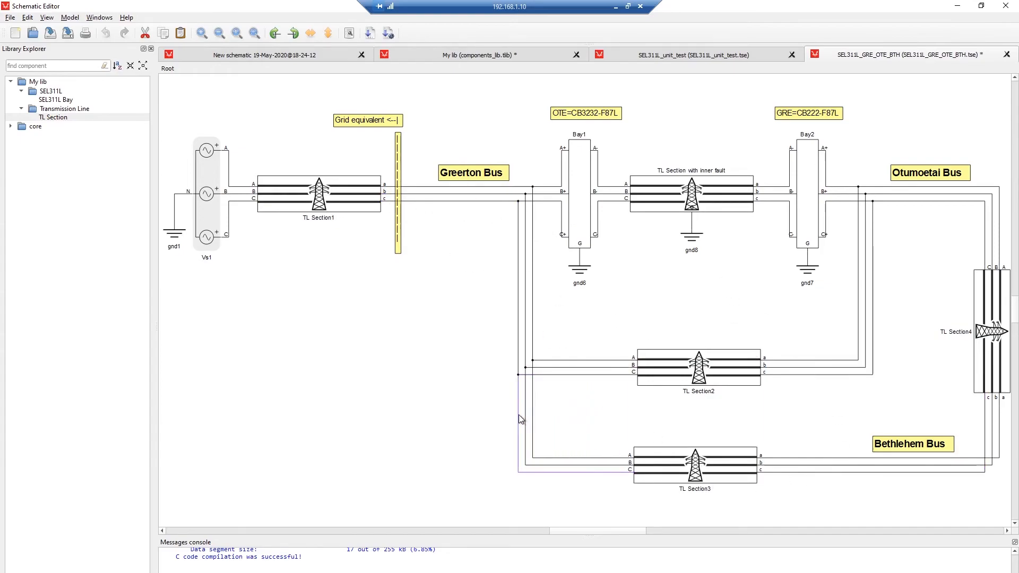
drag(853, 403, 809, 406)
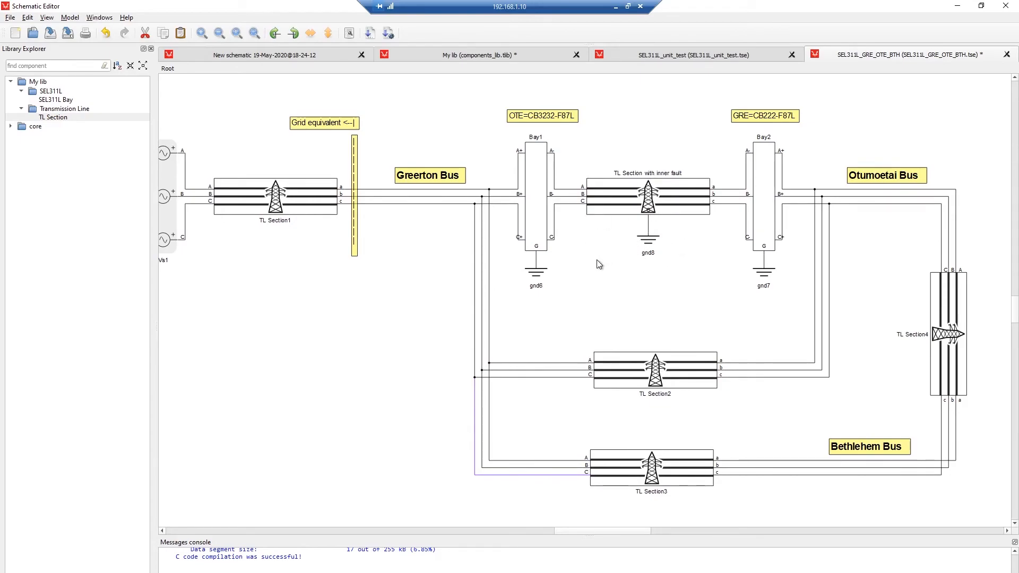
drag(618, 280, 620, 294)
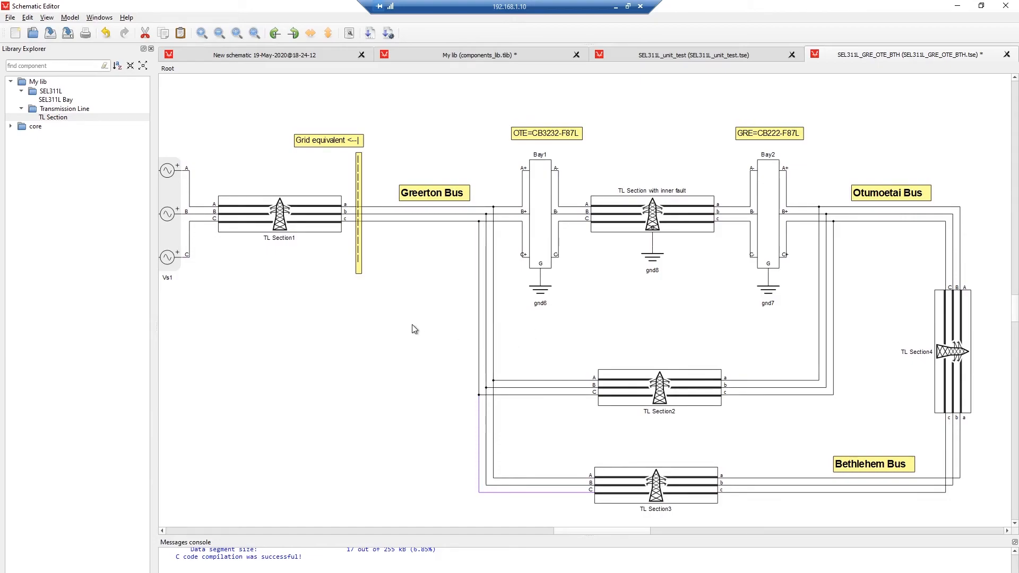
- Review the fault position and resistance parameters of the TL Section with inner fault component, then close its properties
double_click(665, 221)
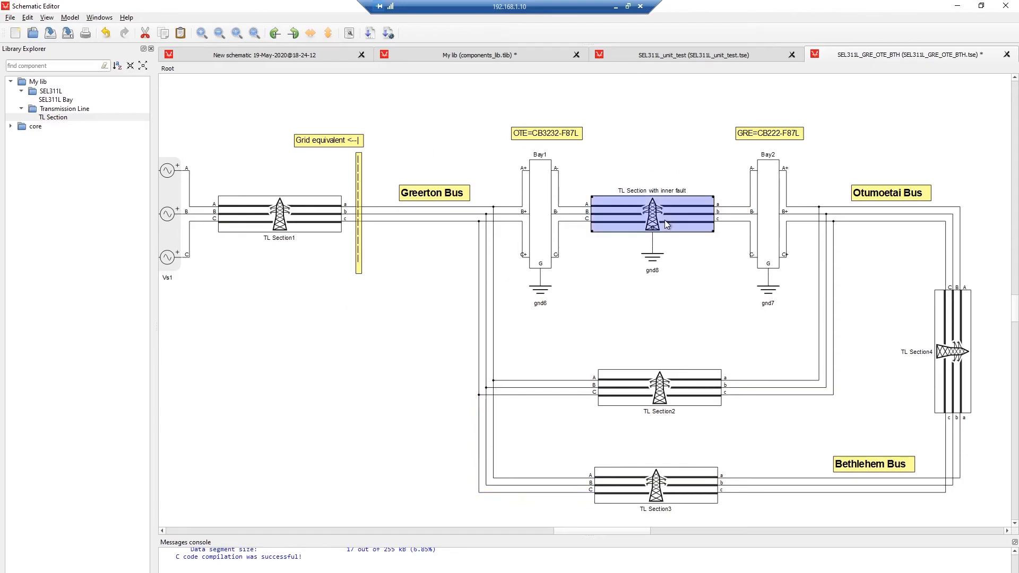
drag(523, 177, 479, 182)
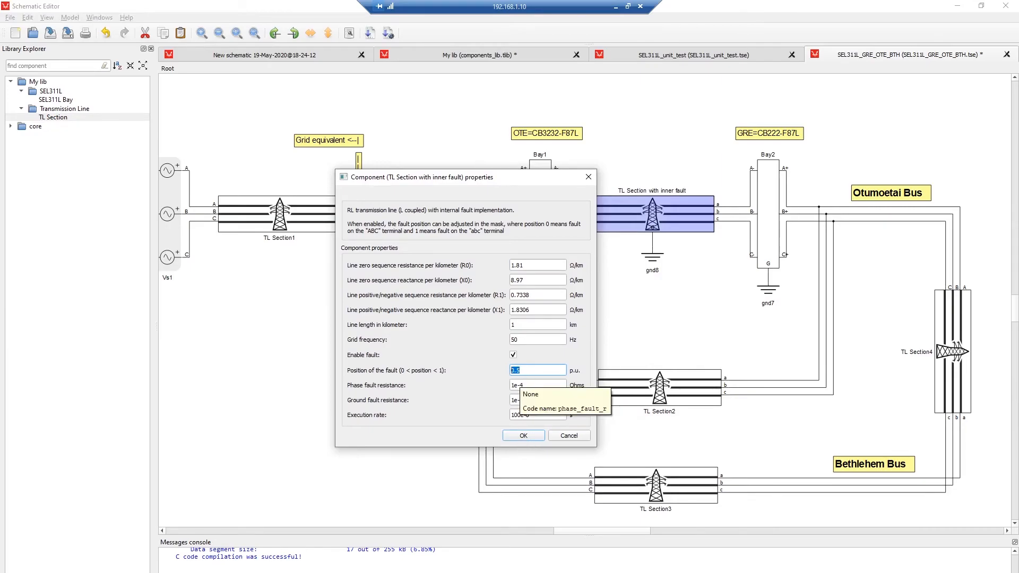
click(525, 436)
click(392, 327)
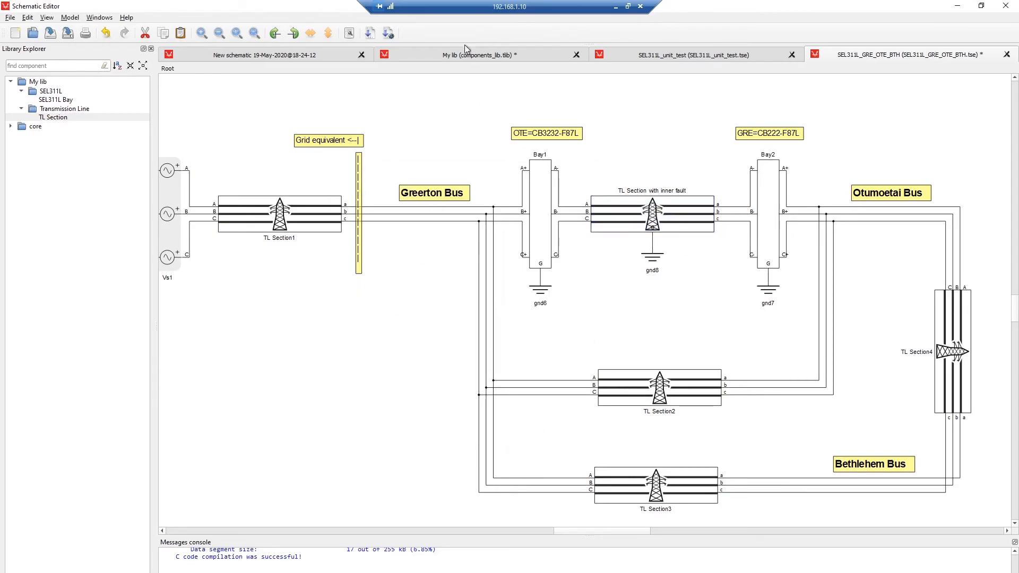
- Compile and load the schematic model into HIL SCADA and start the simulation
click(389, 34)
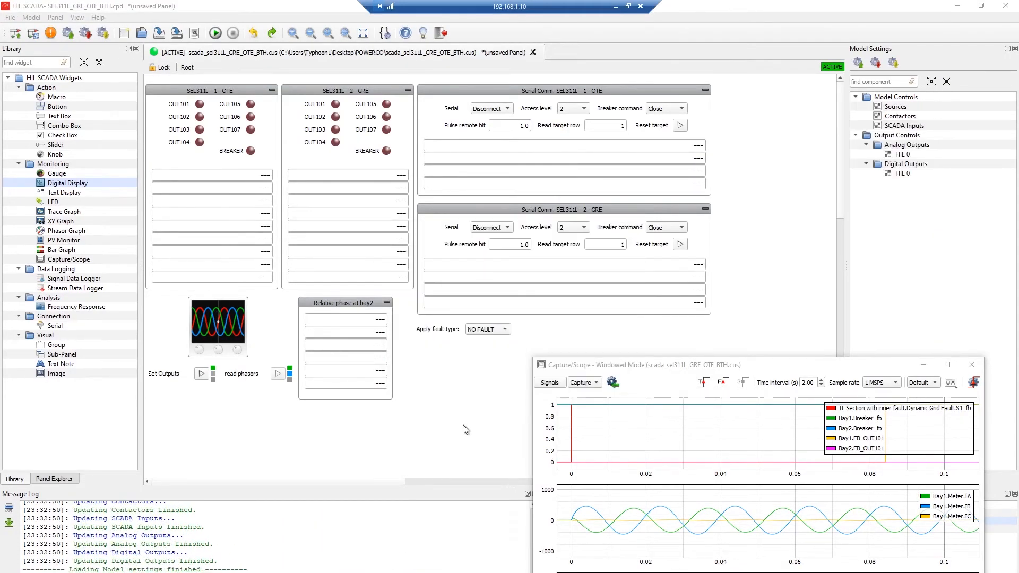
click(215, 33)
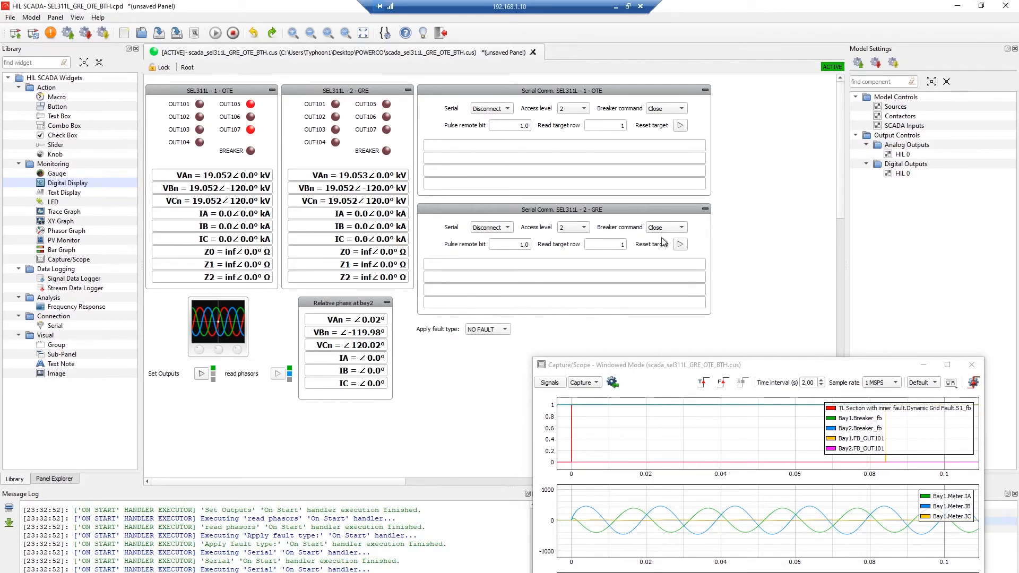
- Connect serial communication to the SEL311L - 1 - OTE relay and set its access level to 2
click(489, 108)
click(486, 97)
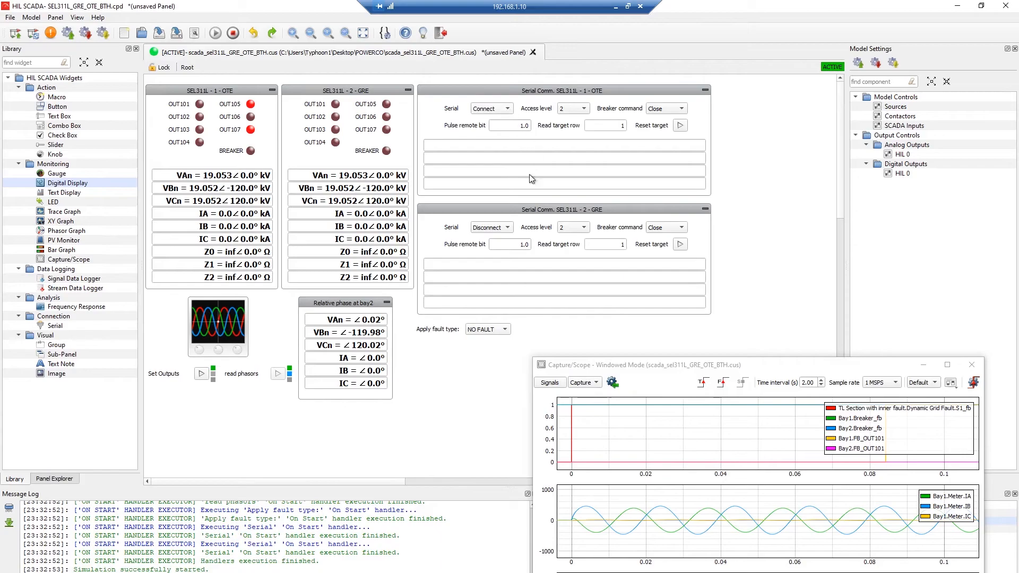
click(574, 114)
click(574, 114)
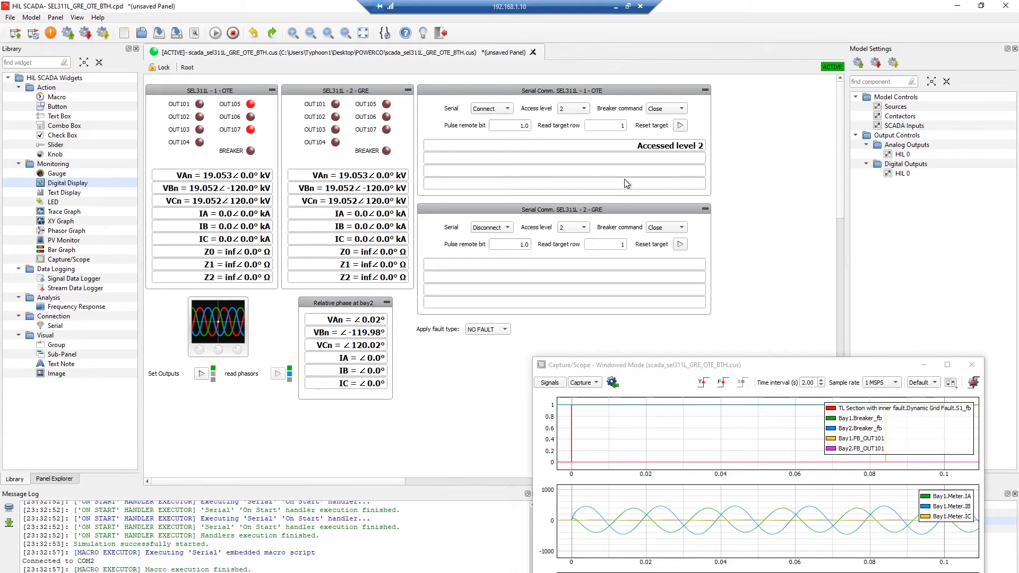
- Send an Open and then a Close breaker command to the SEL311L - 1 - OTE relay
click(665, 109)
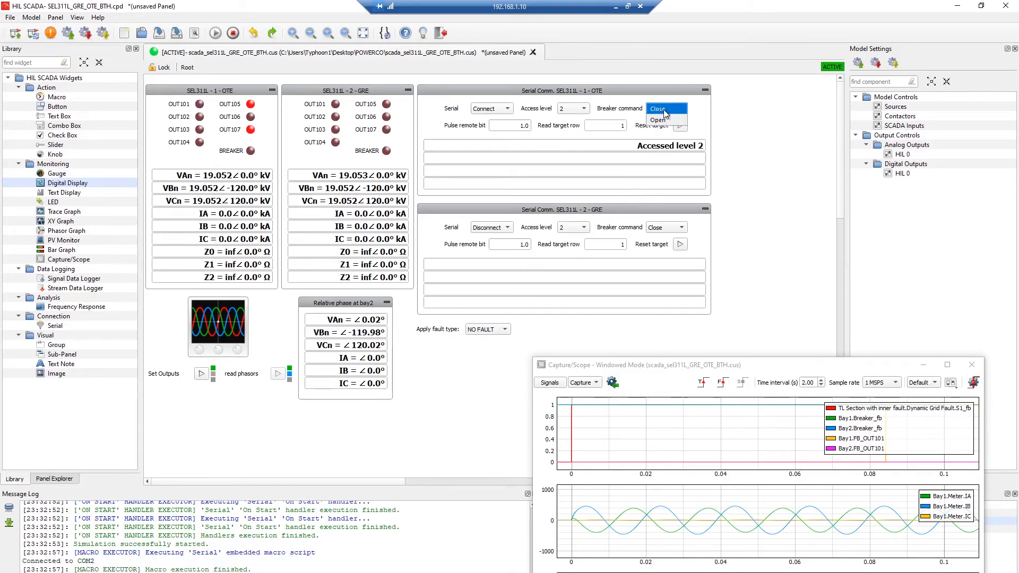
click(661, 122)
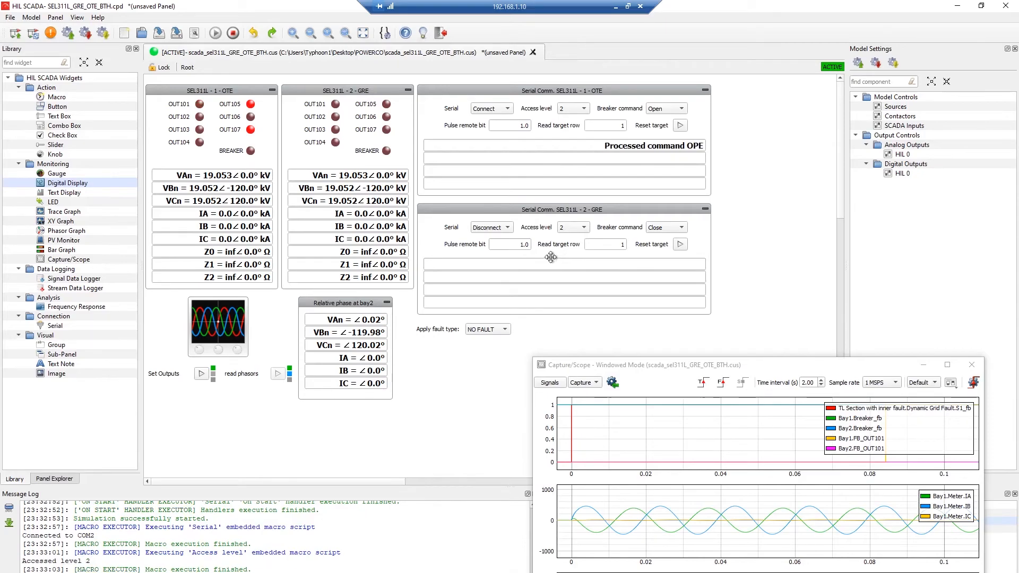
click(670, 114)
click(661, 97)
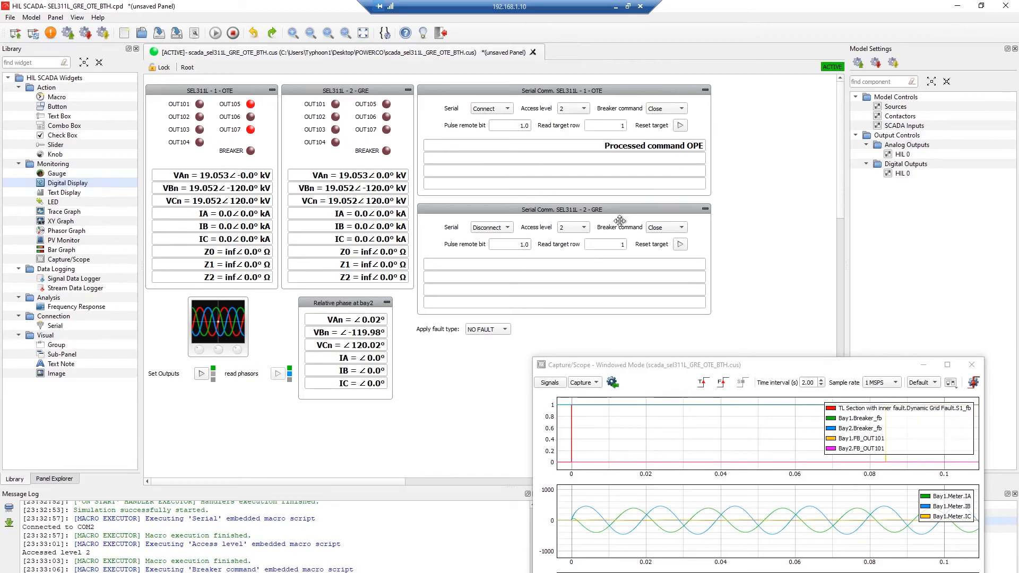
- Connect serial communication to the SEL311L - 2 - GRE relay at access level 2 and send it the Close breaker command
click(489, 228)
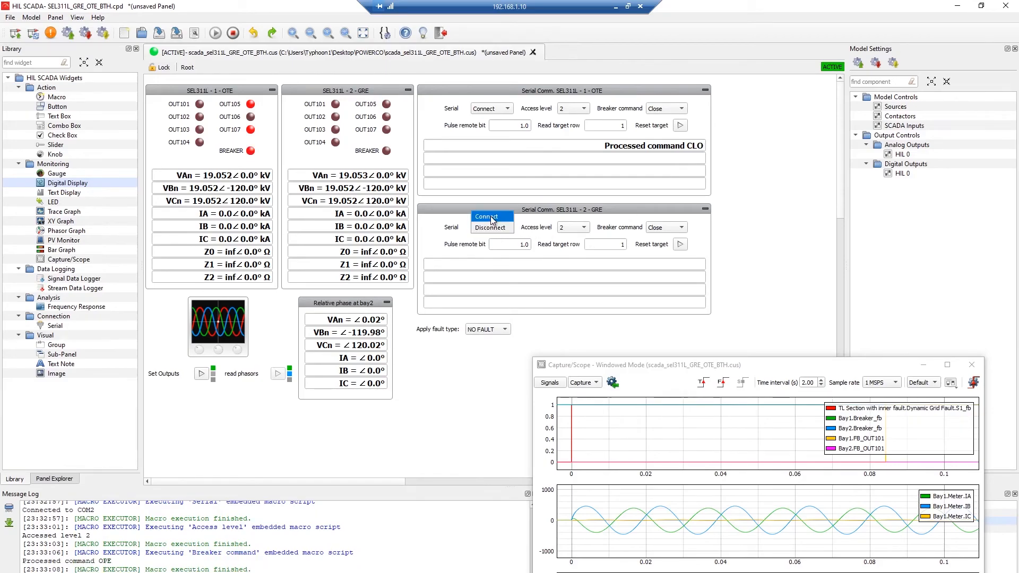
click(491, 219)
click(577, 229)
click(578, 229)
click(665, 227)
click(657, 234)
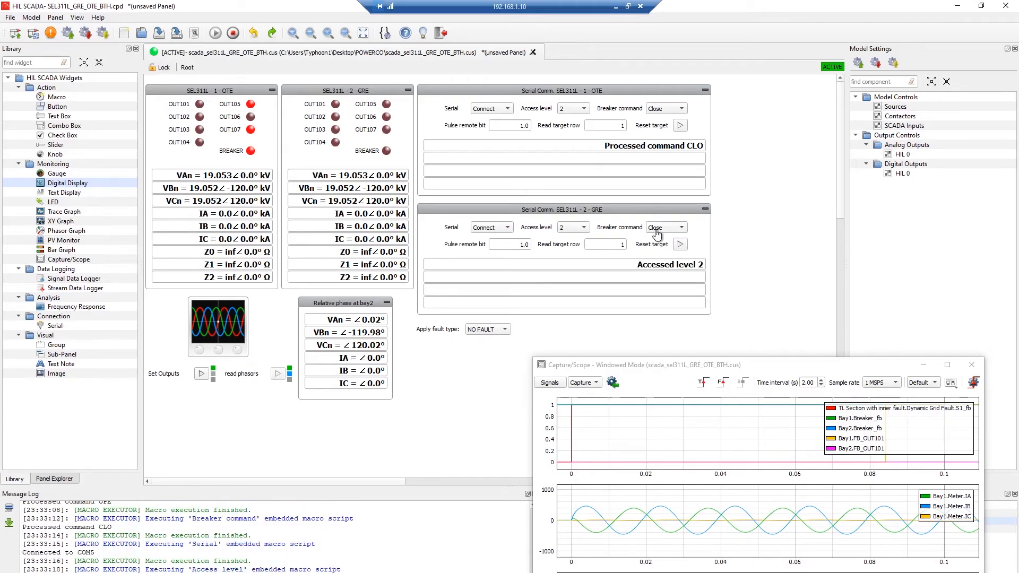
- Add the digital signal TL Section with inner fault.Dynamic Grid Fault.S1_fb to the capture and show it in the first viewport
click(550, 382)
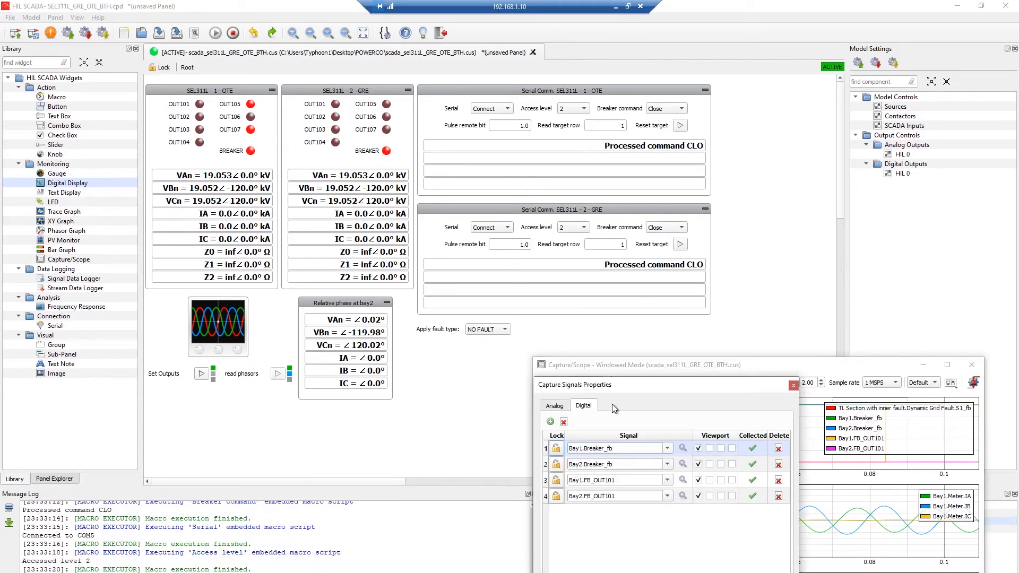
click(551, 421)
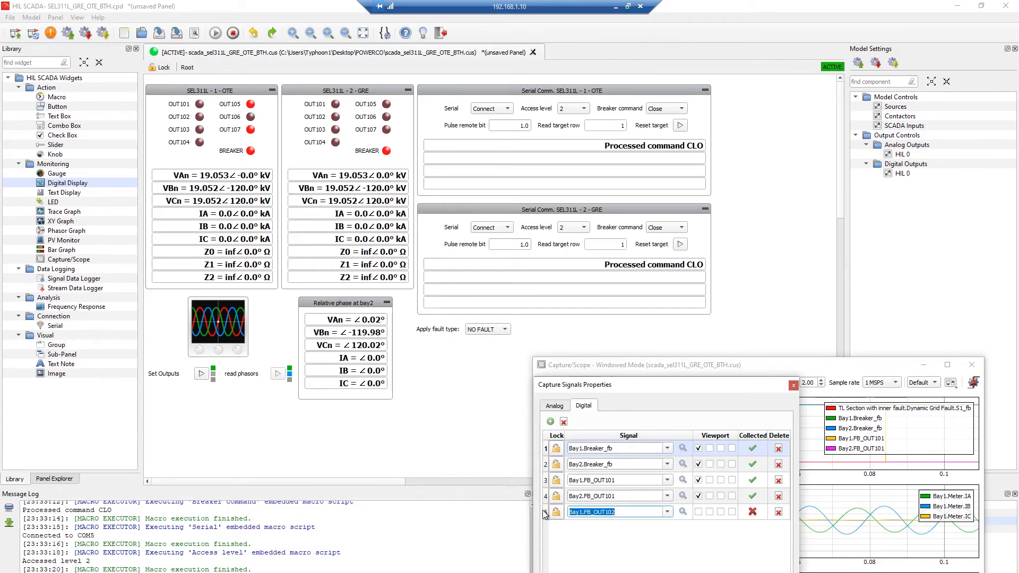
text(fb)
scroll(635, 555, down, 5)
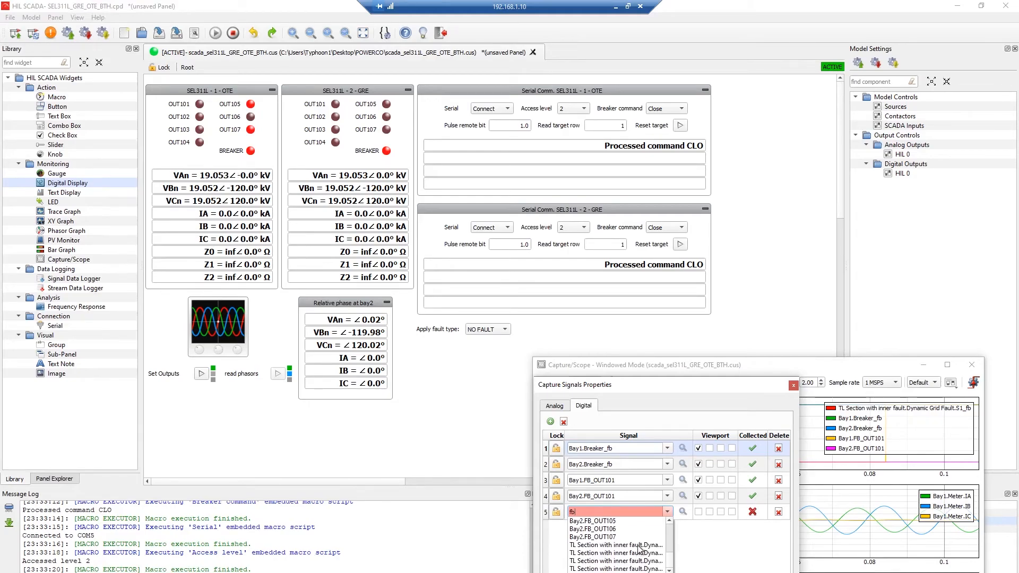
click(635, 553)
click(699, 512)
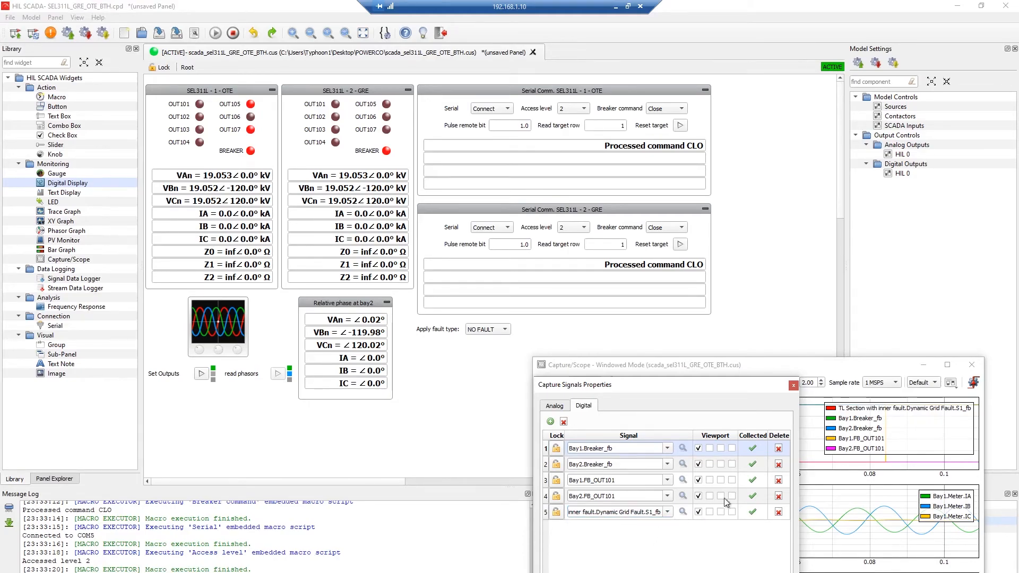
click(794, 385)
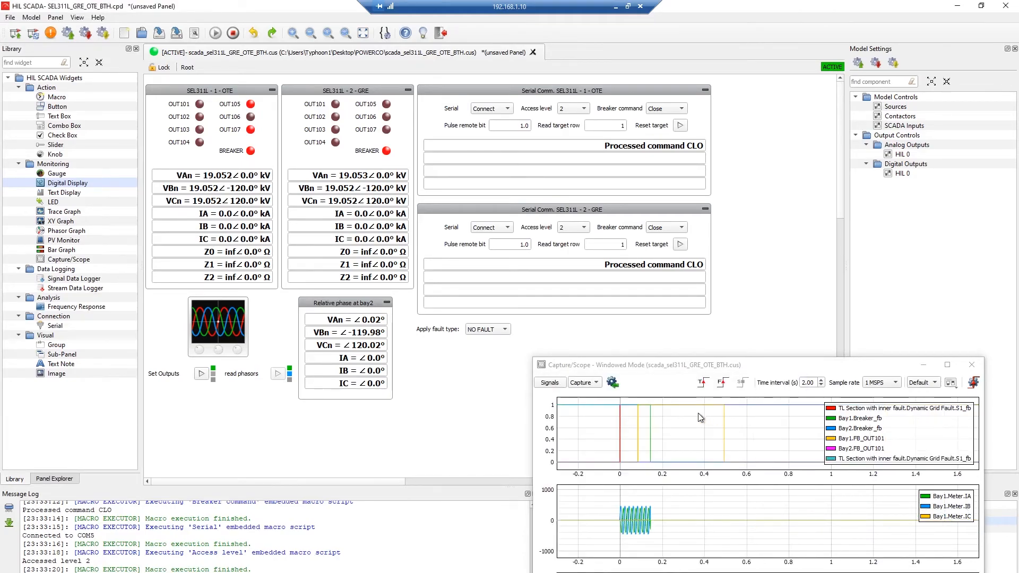
- Set the capture trigger to Digital, sourced from TL Section with inner fault.Dynamic Grid Fault.S1_fb on a rising edge, with a 15% offset
click(974, 383)
click(863, 425)
click(858, 438)
click(882, 441)
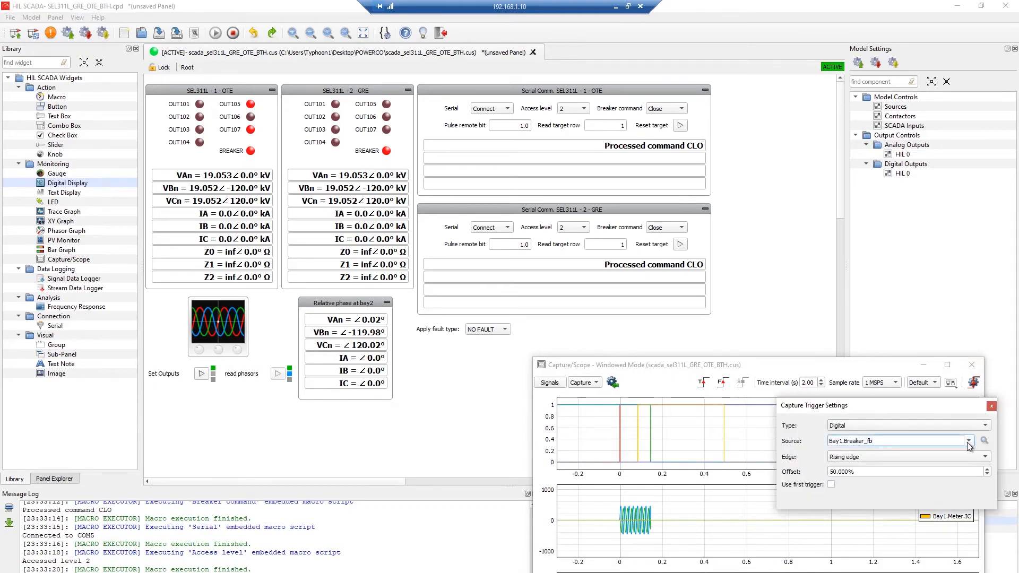
click(968, 443)
click(884, 473)
drag(884, 473, 826, 473)
text(15)
key(Return)
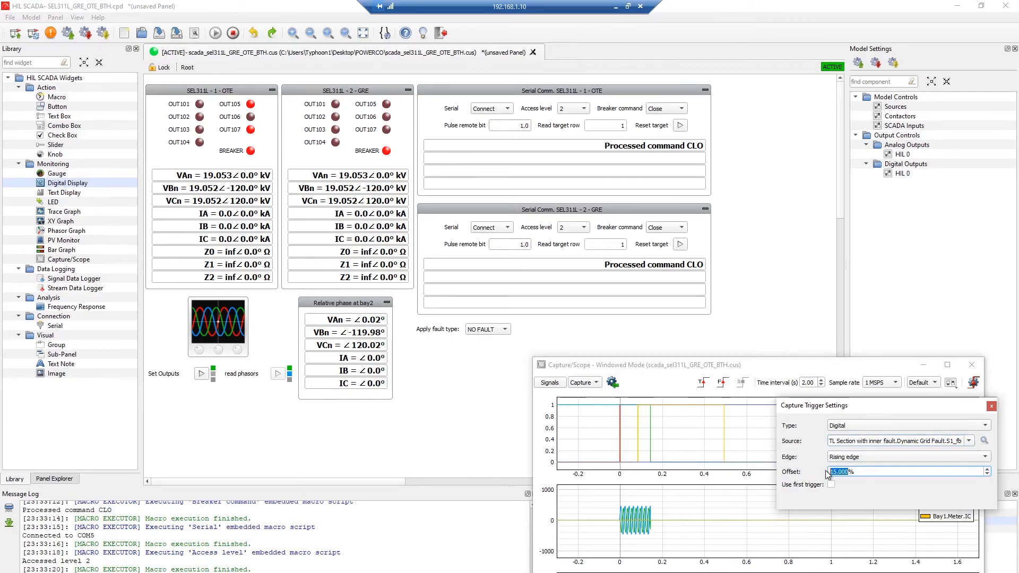
- Arm the triggered capture and apply an A-N fault to the line
click(702, 383)
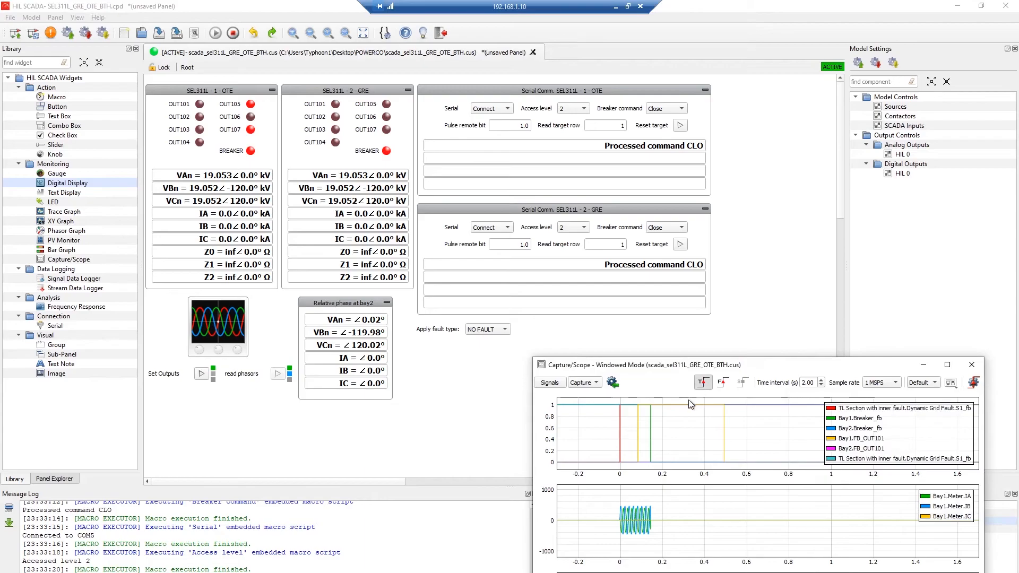
click(485, 330)
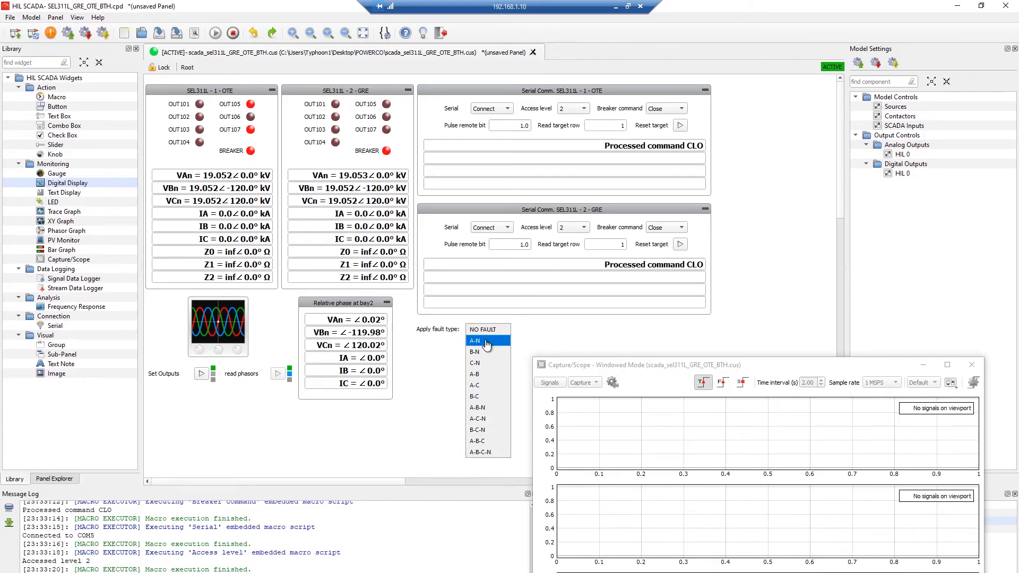
click(485, 341)
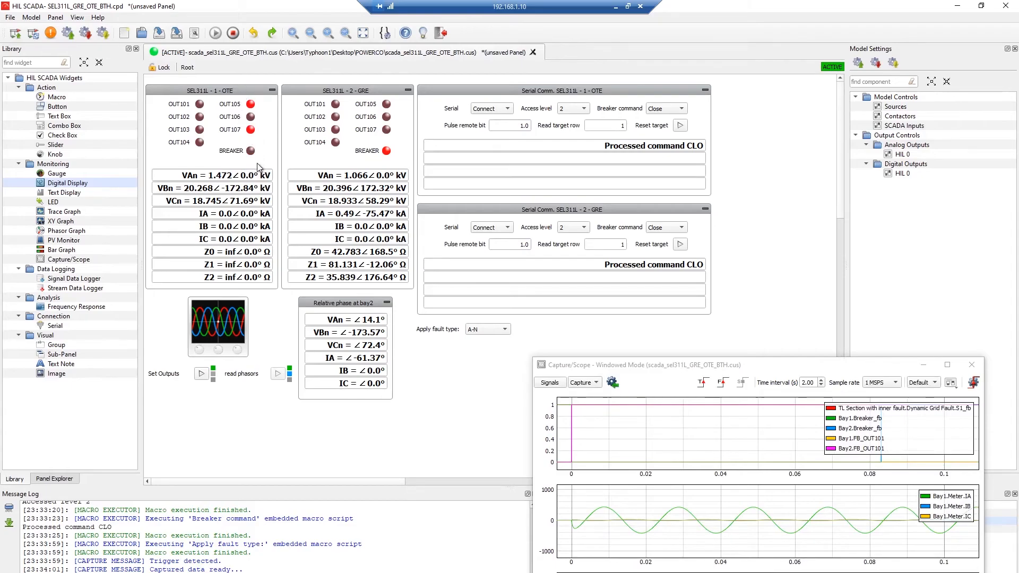
- Read target row 1 from both the SEL311L - 1 - OTE and SEL311L - 2 - GRE relays
click(623, 126)
key(Return)
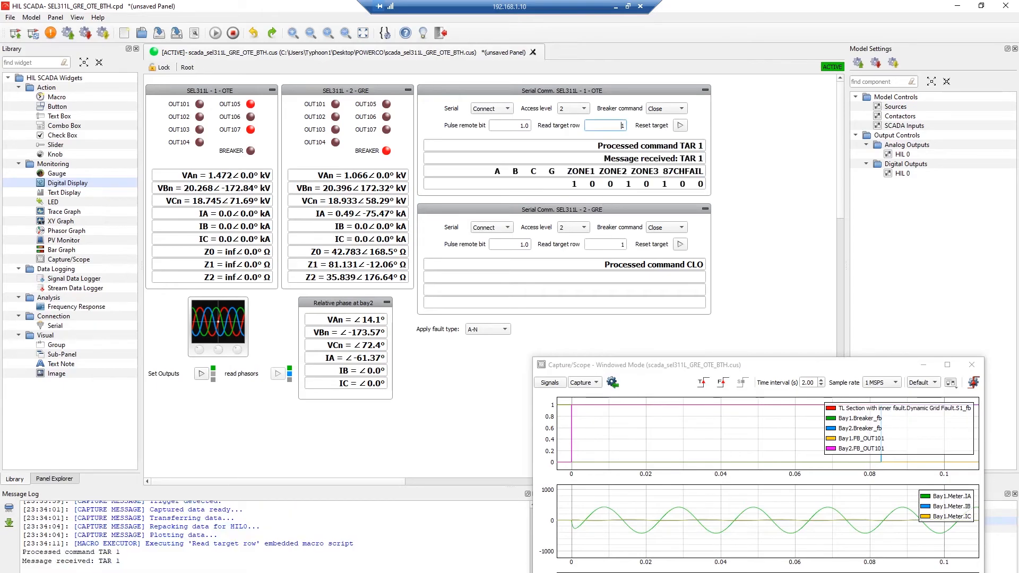
click(623, 245)
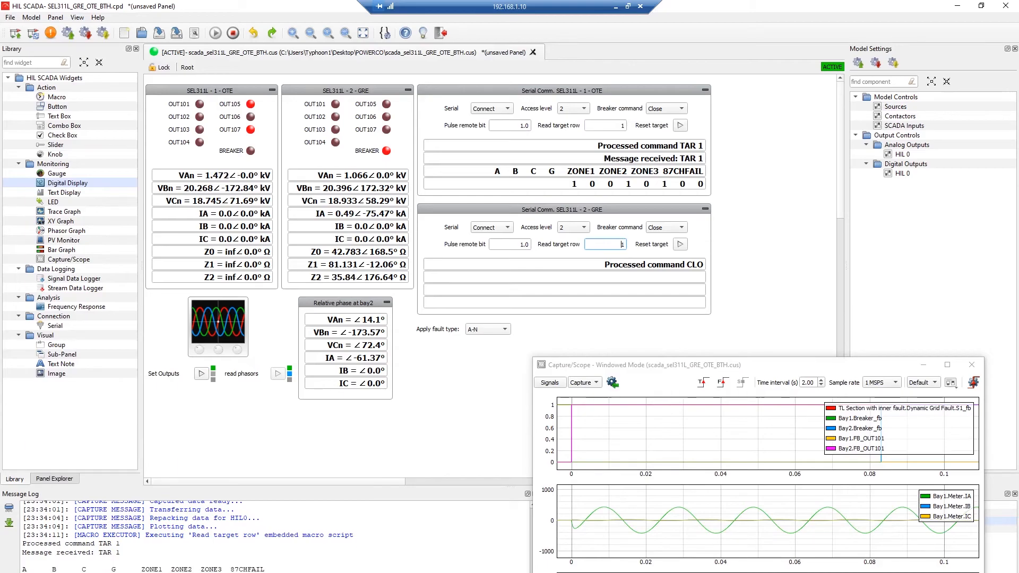
key(Return)
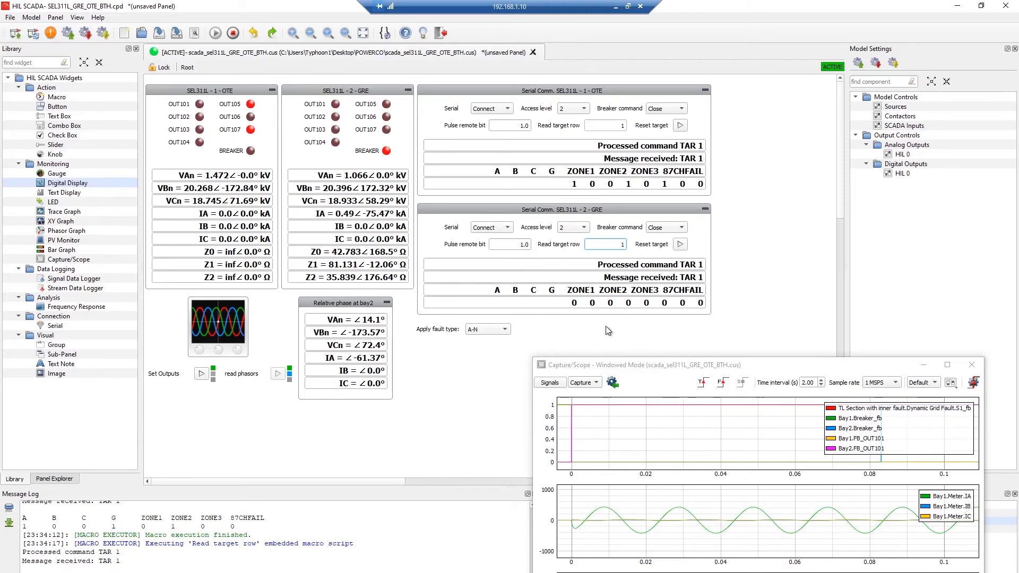
- Clear the applied fault by choosing NO FAULT, and move the Capture/Scope window slightly higher to reveal more of its plots
click(488, 329)
click(487, 319)
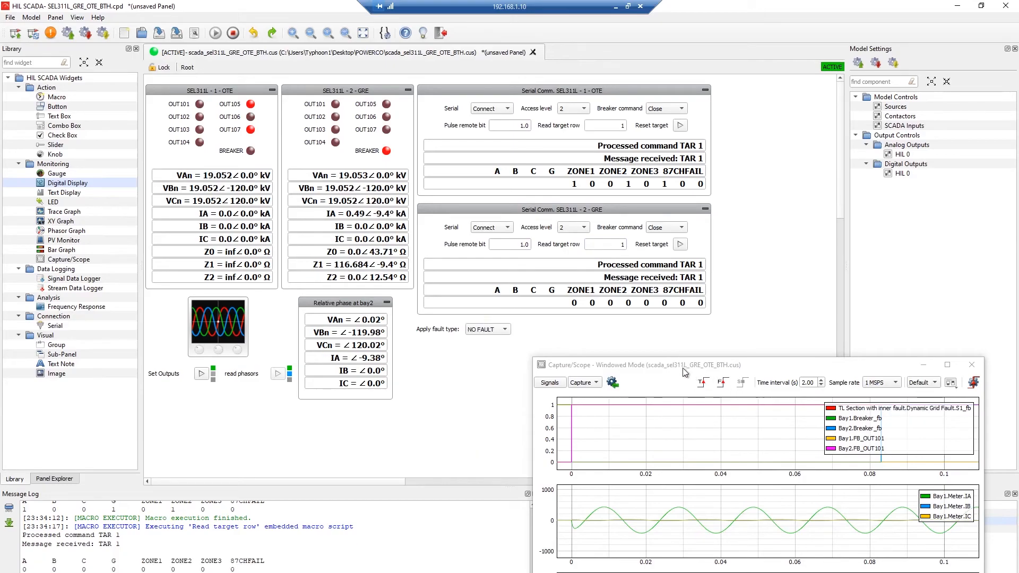
drag(688, 372, 697, 314)
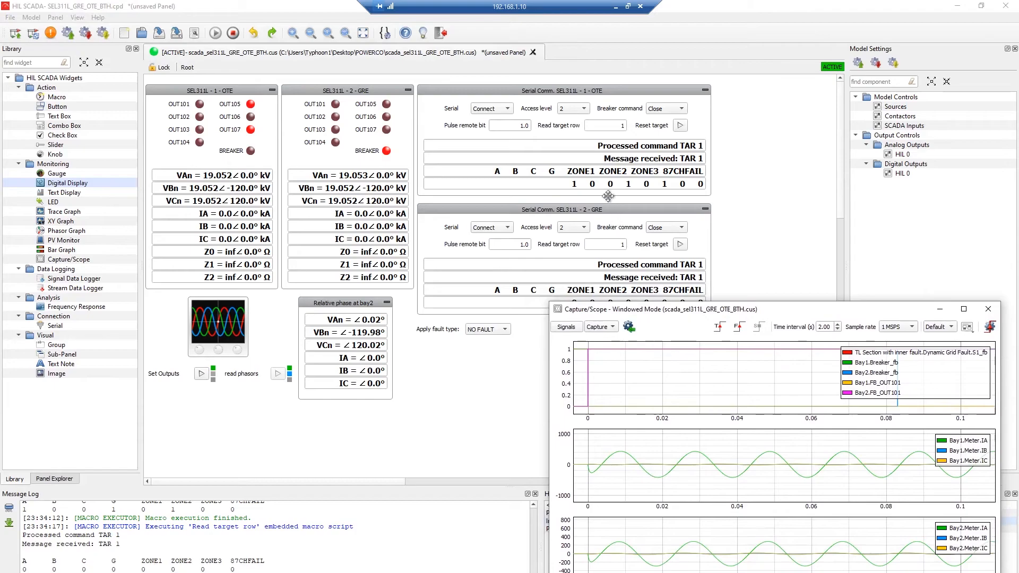
- Send the Close breaker command again to both the OTE and GRE relays
click(663, 112)
click(662, 113)
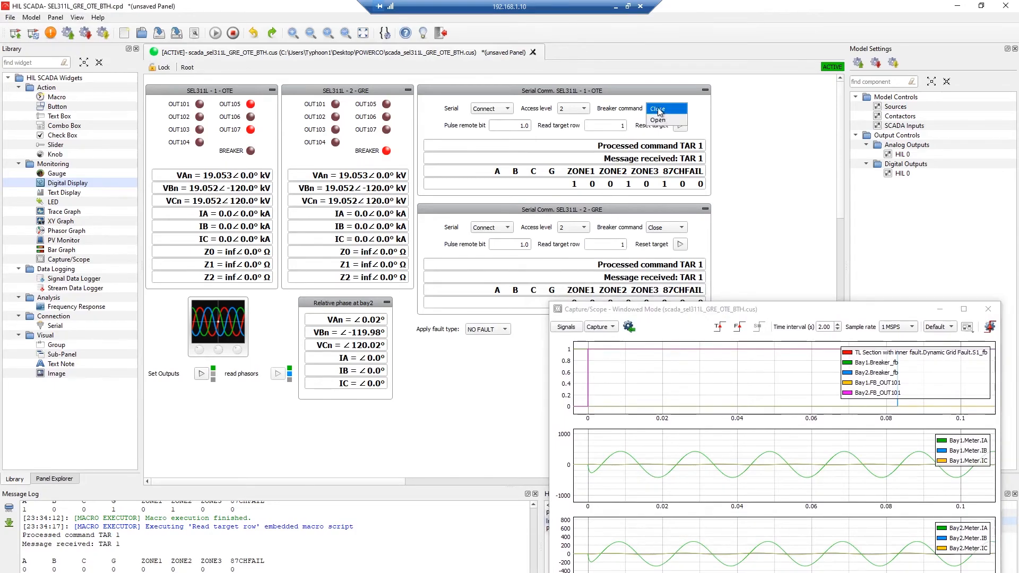
click(661, 118)
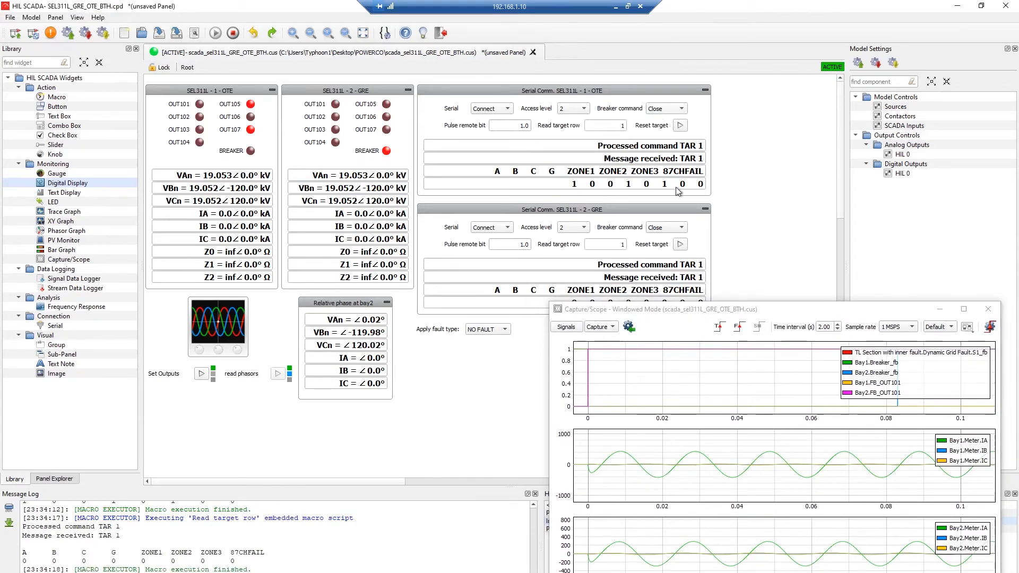
click(665, 232)
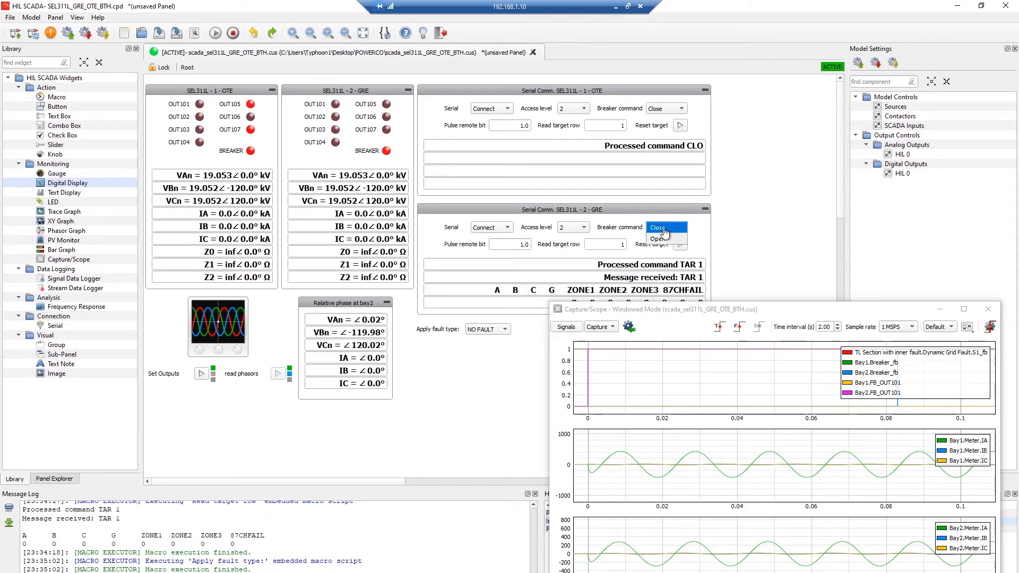
click(665, 232)
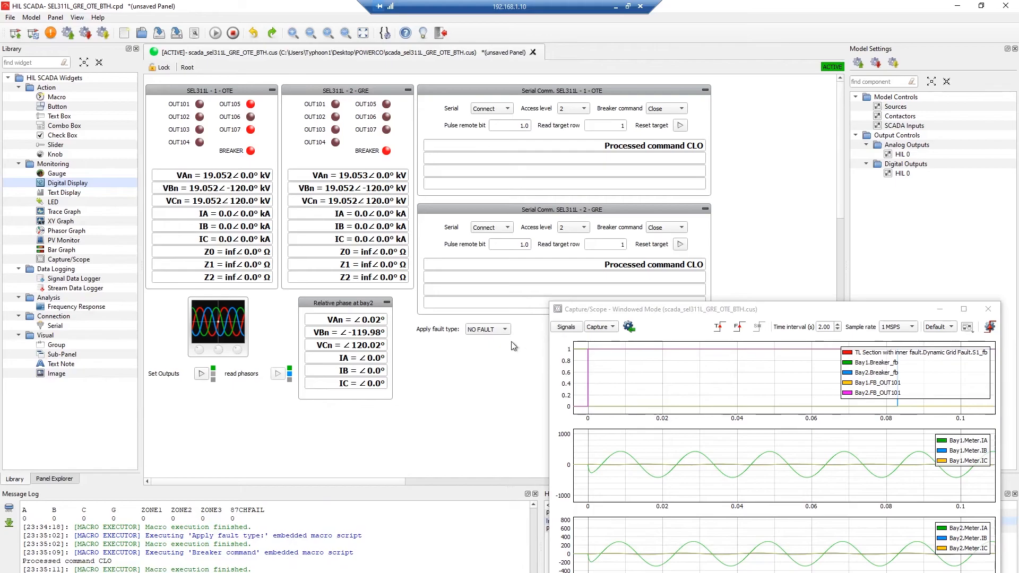
- Arm the triggered capture and apply an A-B fault to the line
click(493, 331)
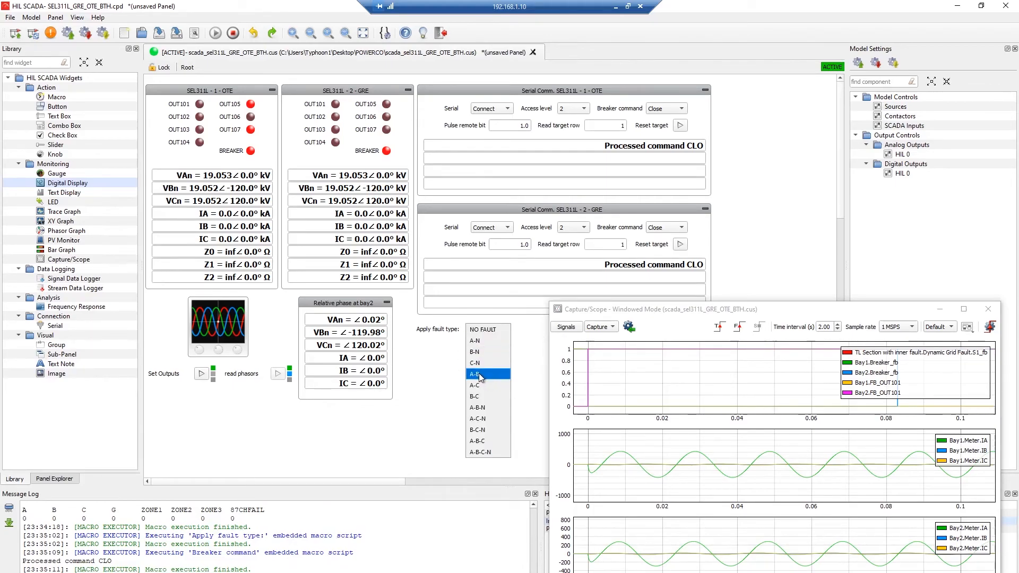
click(719, 327)
click(718, 327)
click(496, 329)
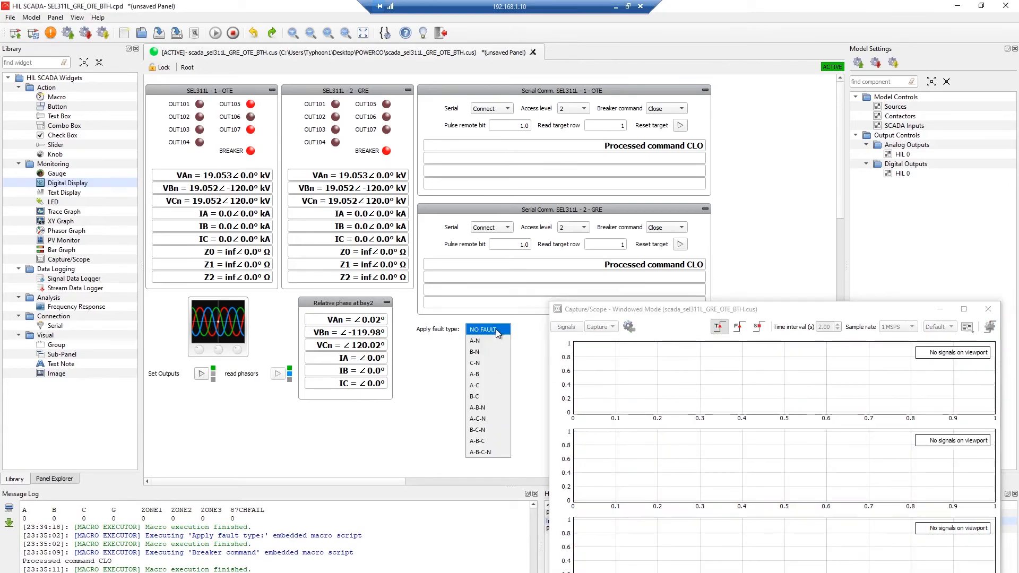
click(485, 374)
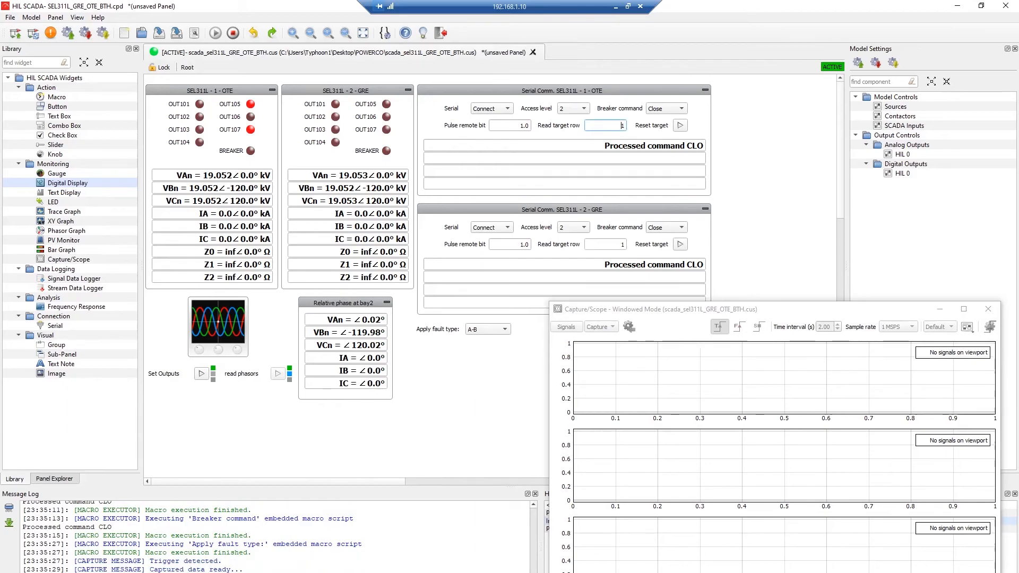
- Read target row 1 from the SEL311L - 1 - OTE relay and from the SEL311L - 2 - GRE relay
key(Return)
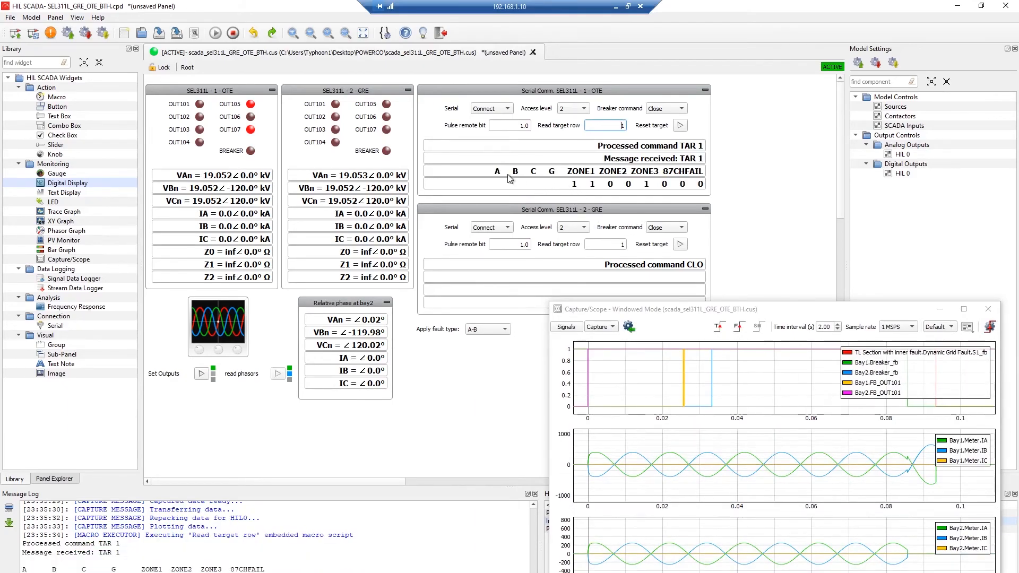
click(623, 244)
key(Return)
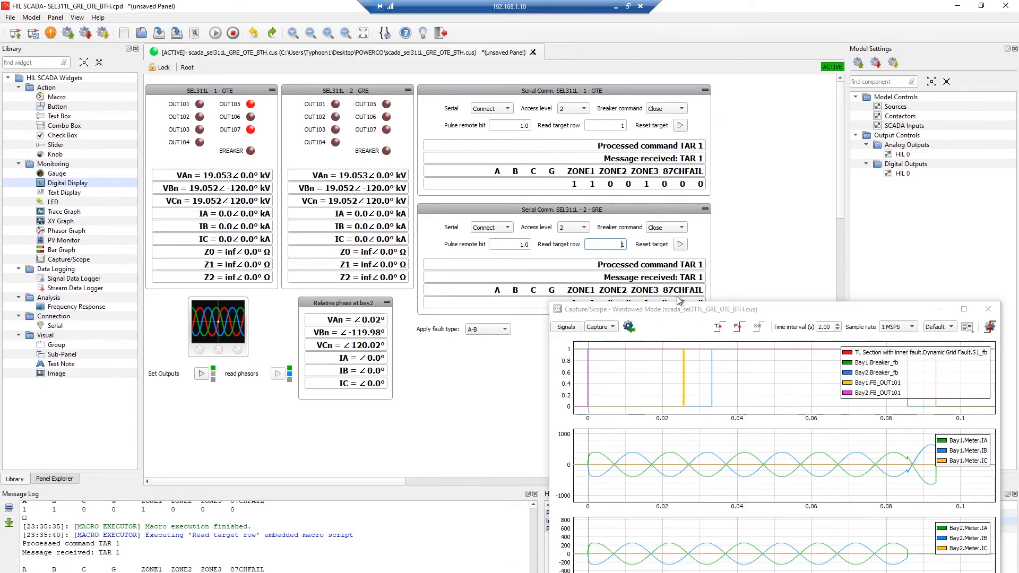
- Reposition the Capture/Scope window to show all three plots, and move the top plot's legend clear of the trailing signal edges
drag(672, 312, 683, 331)
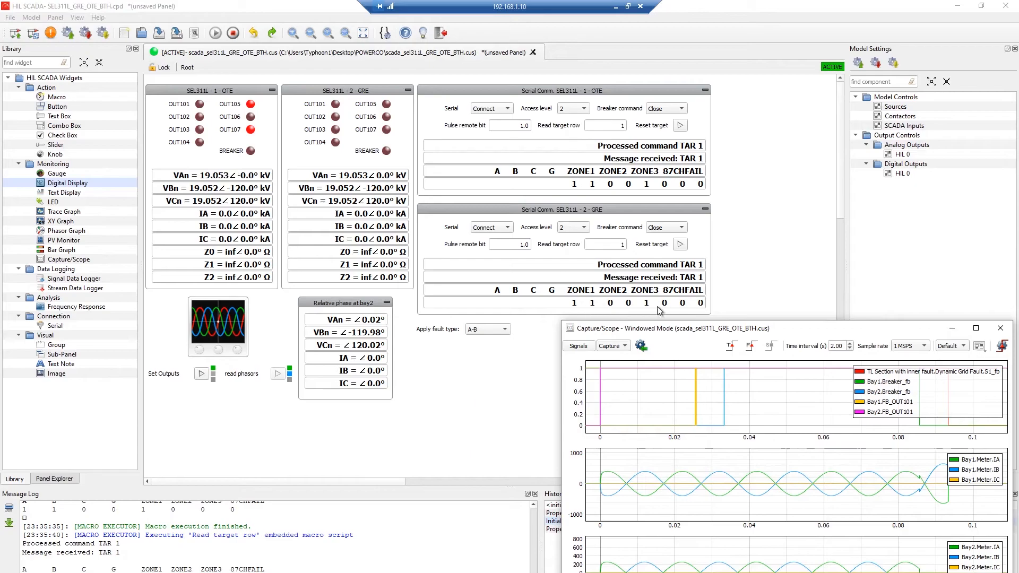
drag(701, 327, 615, 269)
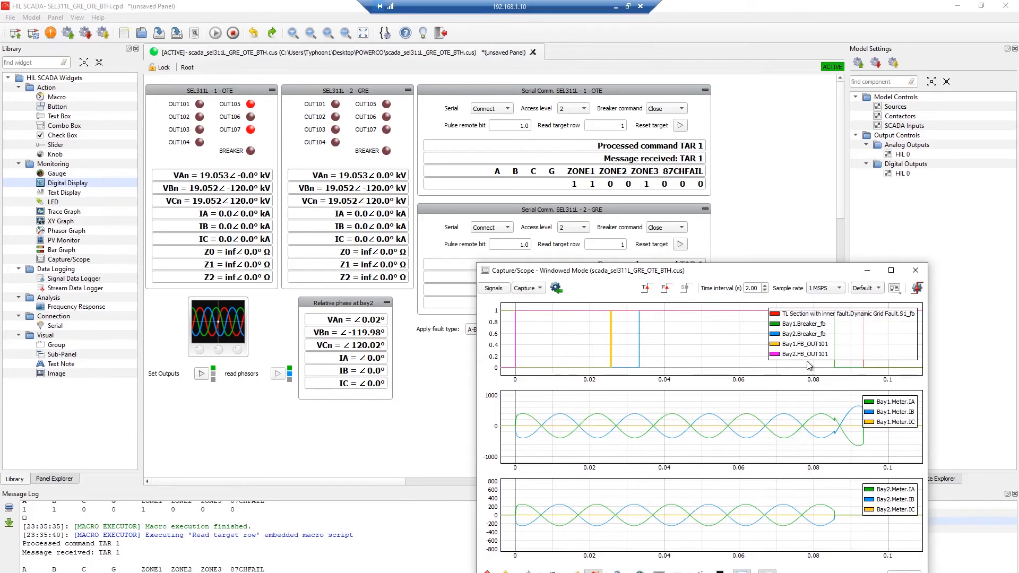
drag(834, 333, 723, 345)
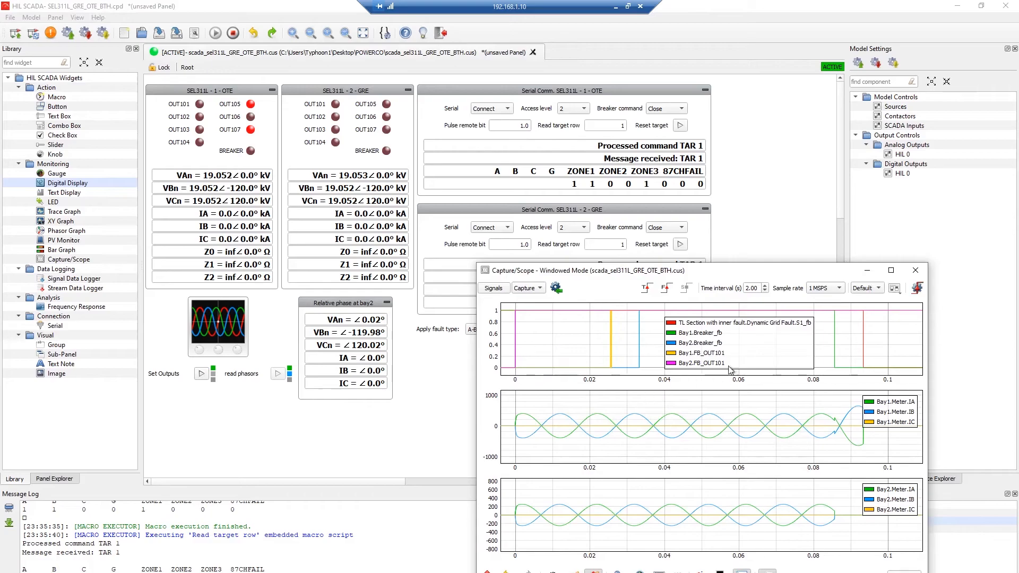
drag(657, 273, 675, 290)
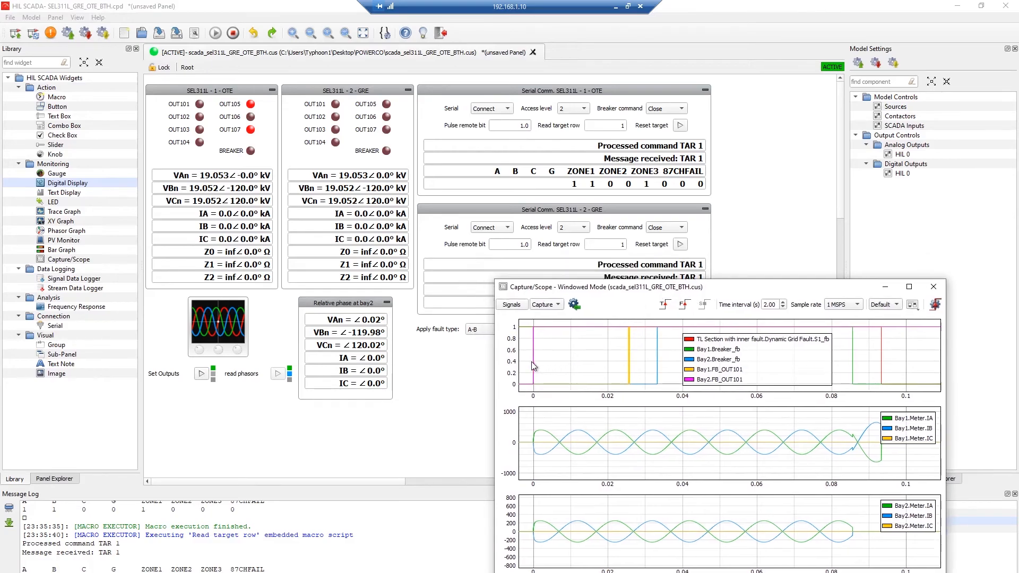
- Add a cursor at the green breaker-feedback edge near 0.0856 s and shift it to the red edge at about 0.0933 s
right_click(852, 372)
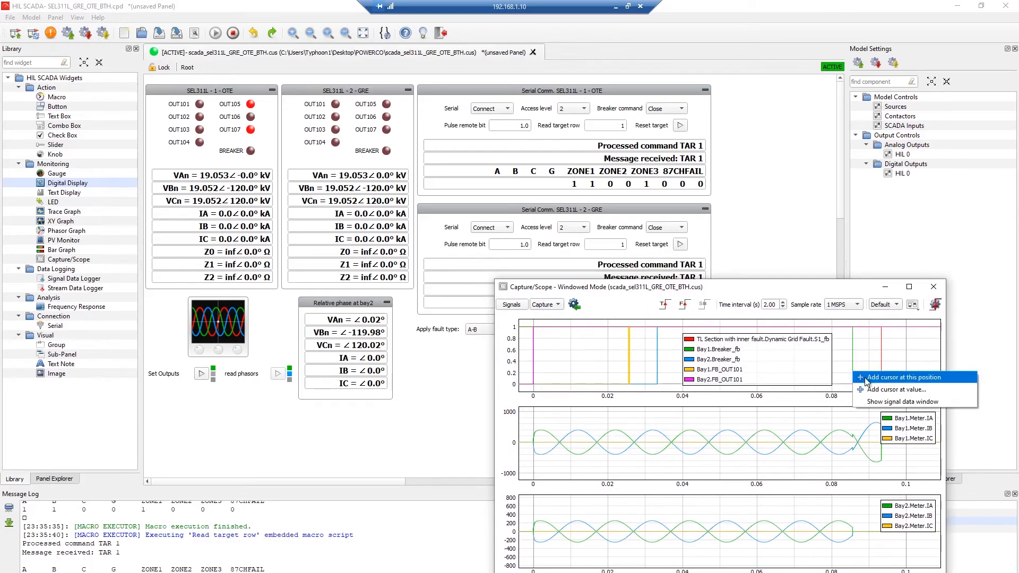
click(865, 378)
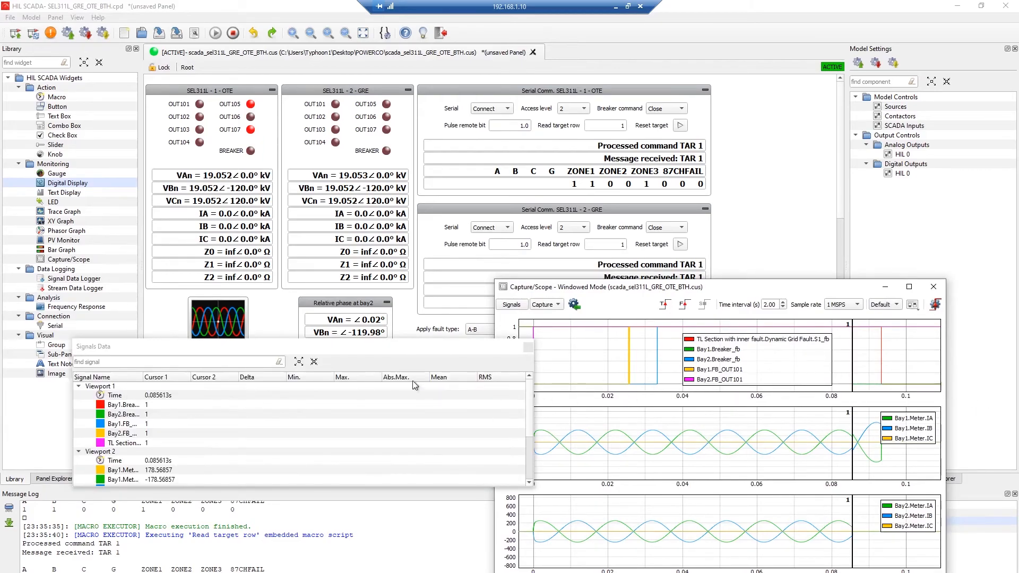
drag(853, 361, 882, 367)
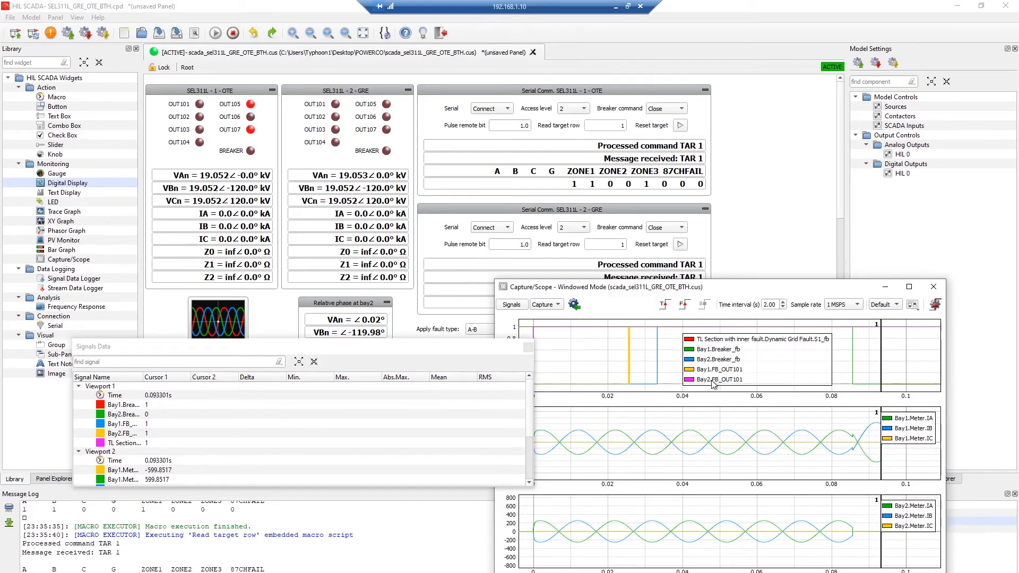
- Move the Signals Data and Capture/Scope windows off the relay controls and clear the A-B fault by choosing NO FAULT
drag(360, 350, 322, 463)
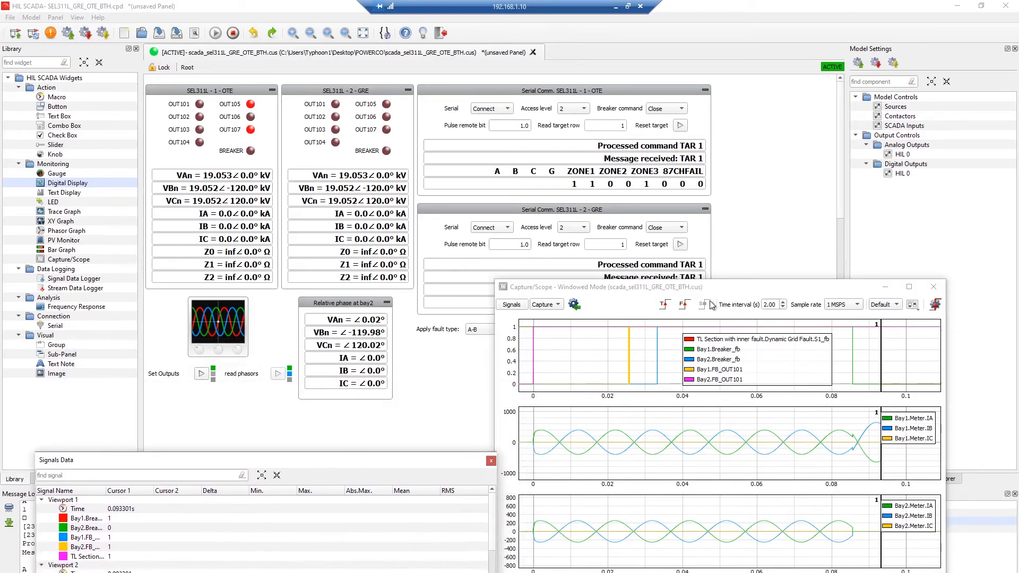
drag(694, 288, 756, 328)
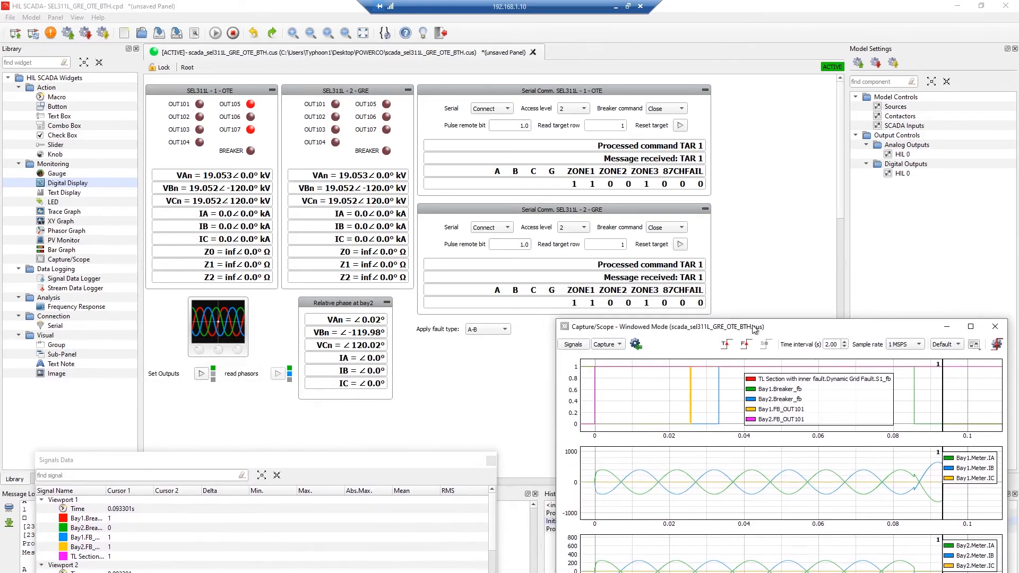
click(486, 332)
click(492, 285)
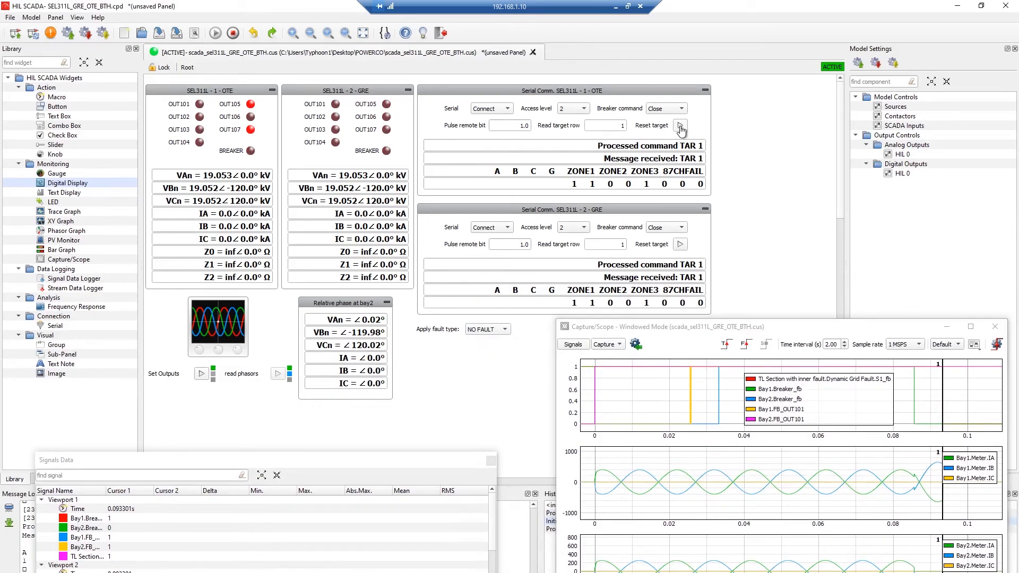
- Send the Close breaker command to both the OTE and GRE relays and reset the targets on each
click(666, 109)
click(666, 111)
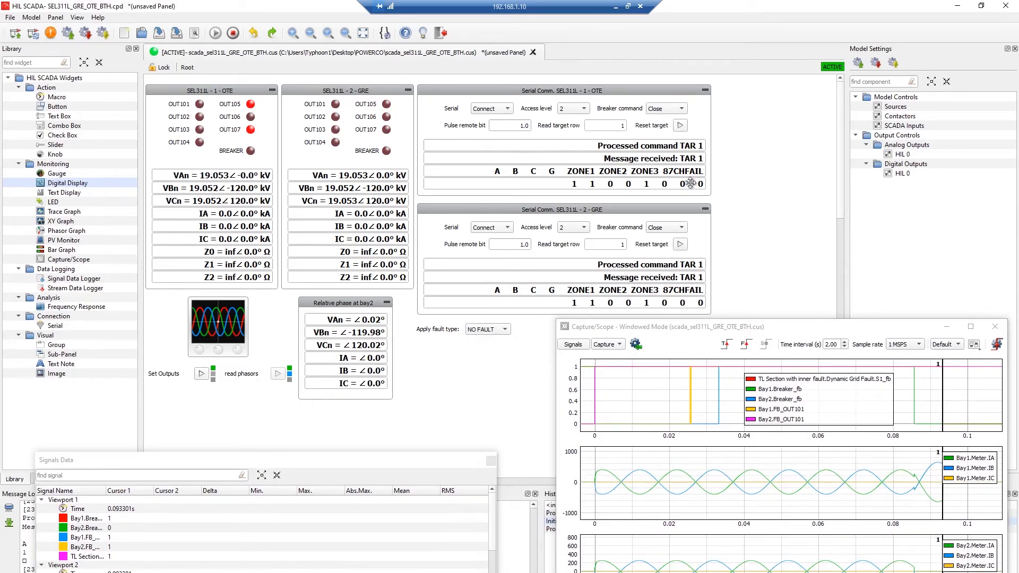
click(674, 228)
click(661, 231)
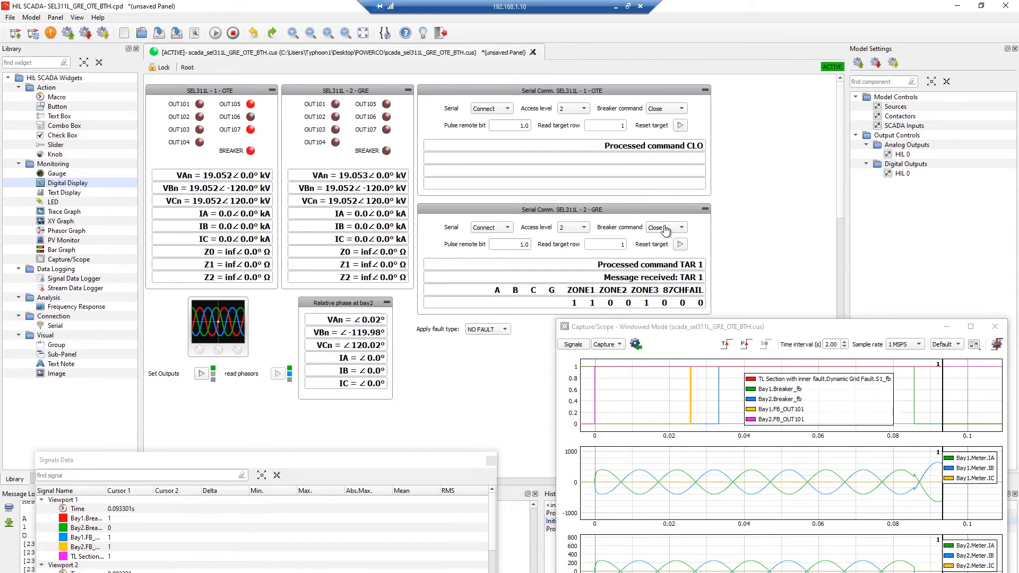
click(685, 129)
click(680, 248)
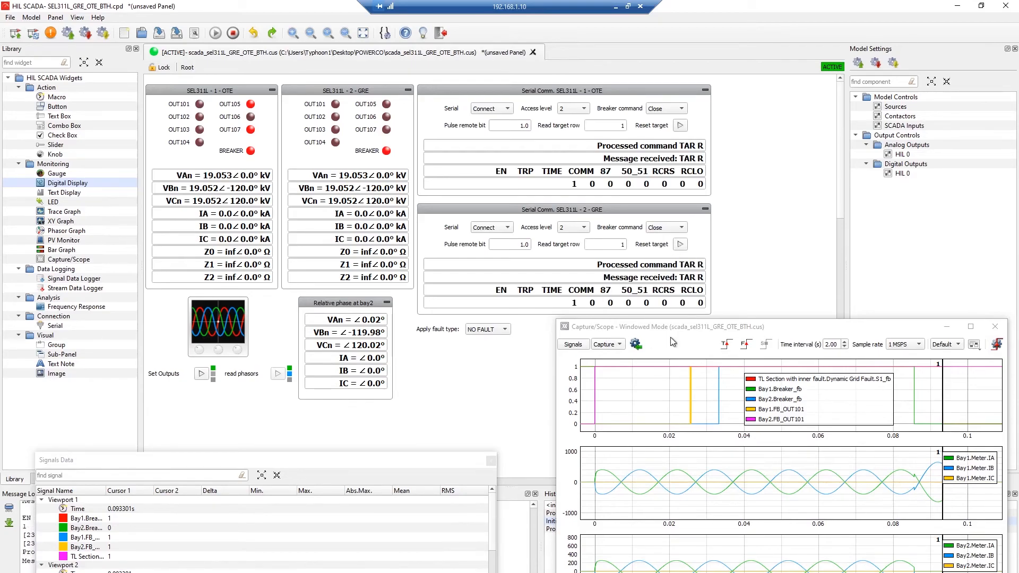
- Arm the triggered capture and apply an A-B-N fault to the line
click(728, 345)
click(502, 329)
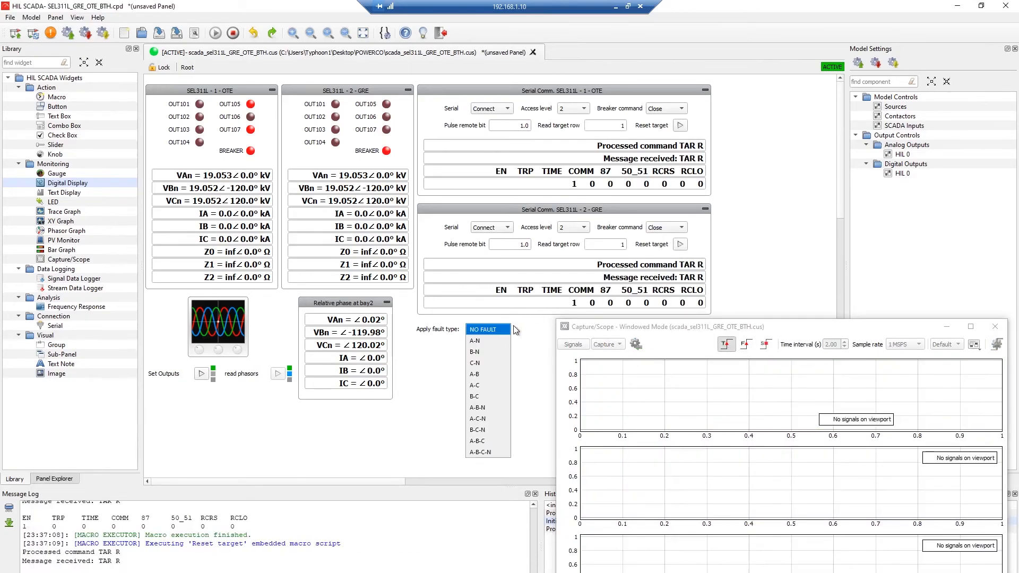
click(484, 409)
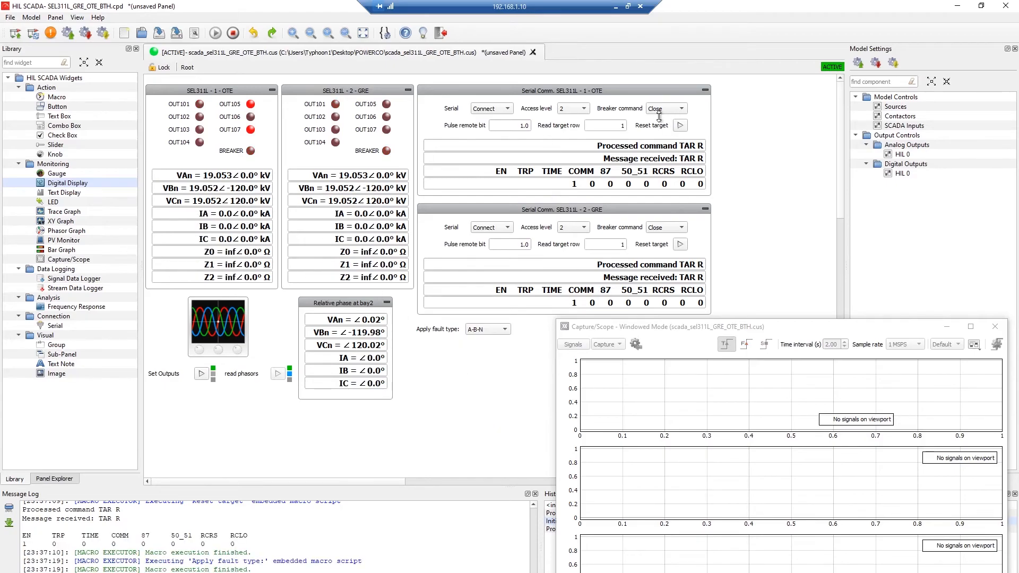
- Read target row 1 from both relays, repeating the reading for SEL311L - 1 - OTE
click(622, 125)
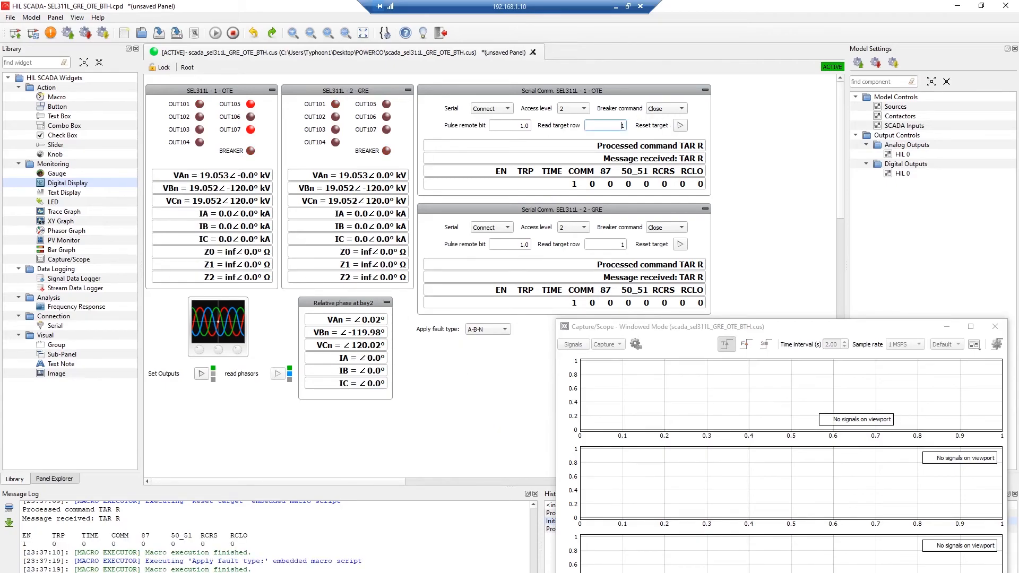
key(Return)
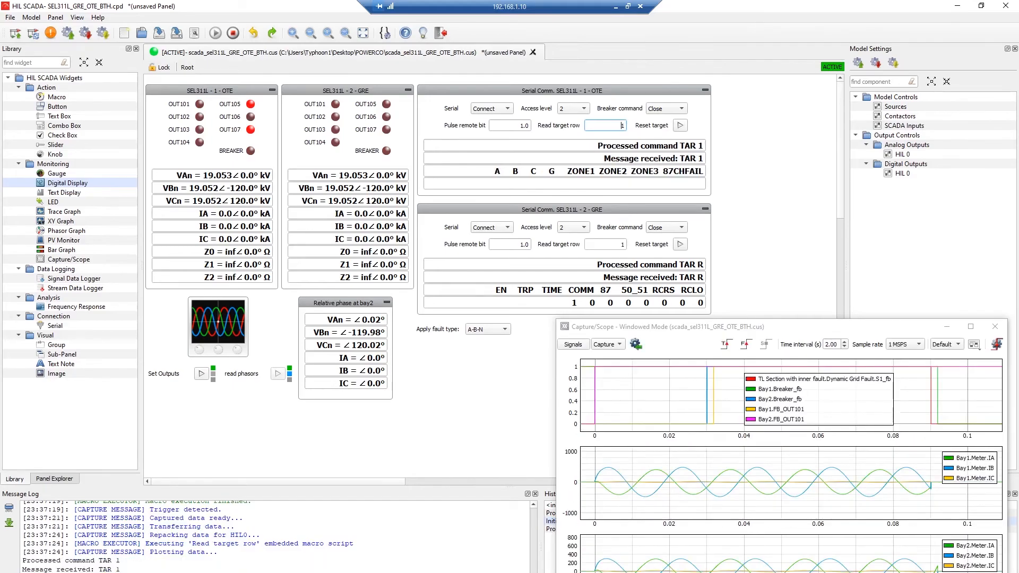
click(623, 244)
key(Return)
click(622, 125)
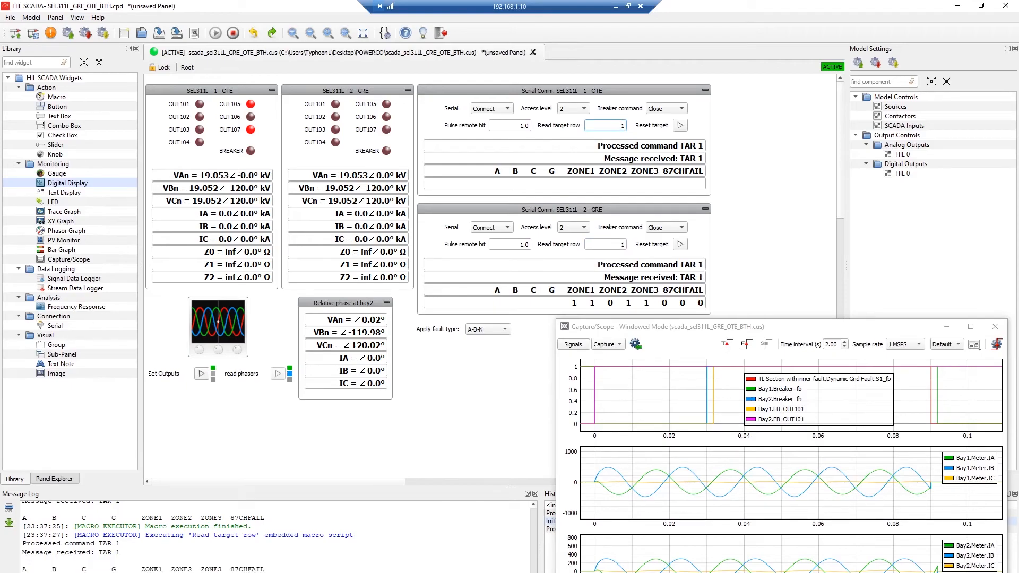
key(Return)
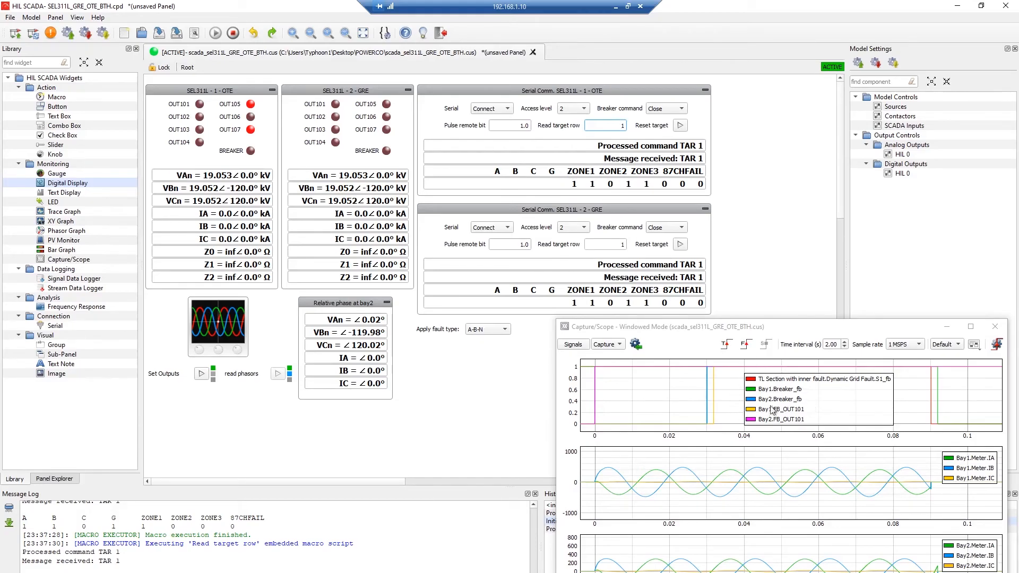
- Shift the top plot's legend slightly, and add a cursor aligned with the red signal edge at about 0.0903 s
drag(826, 400, 840, 397)
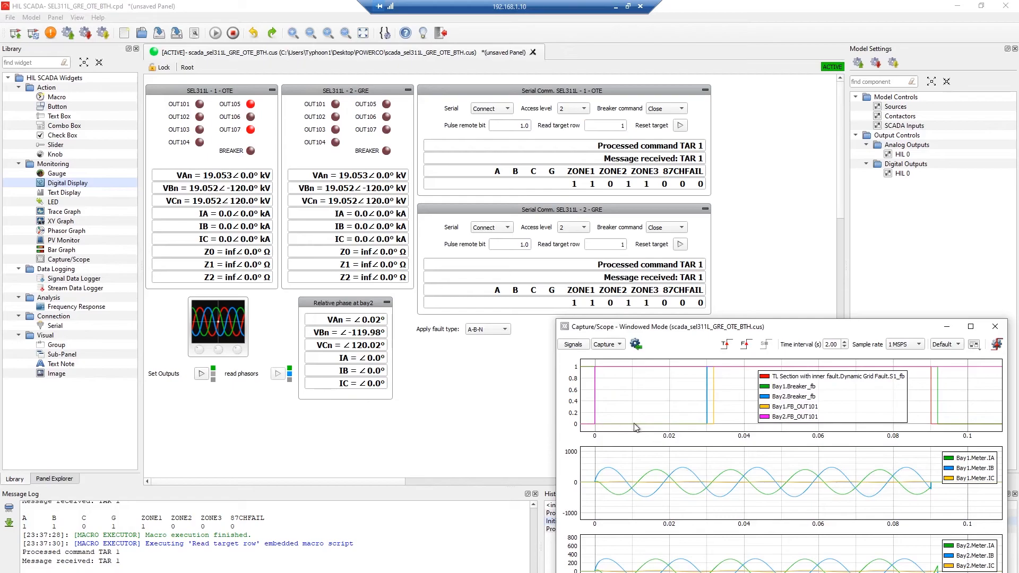
right_click(932, 398)
click(936, 404)
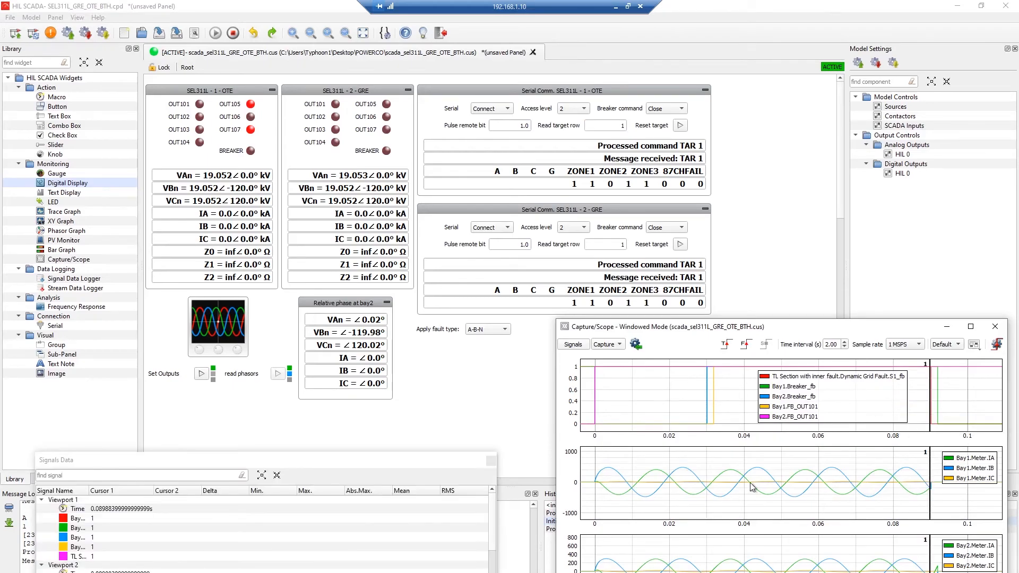
drag(932, 389, 931, 391)
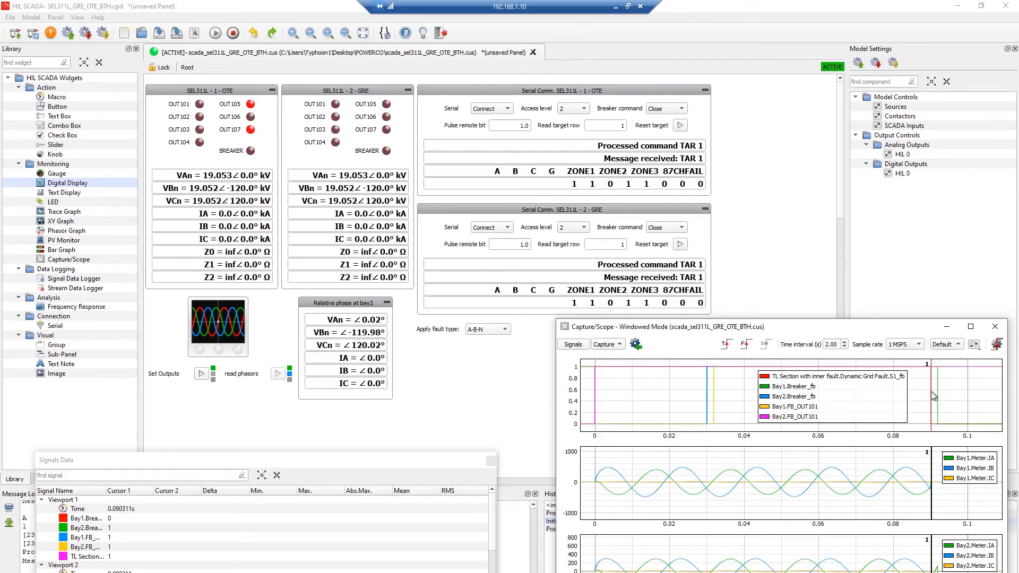
- Move the cursor to just past the green breaker-feedback edge, at about 0.0922 s
drag(932, 397, 940, 399)
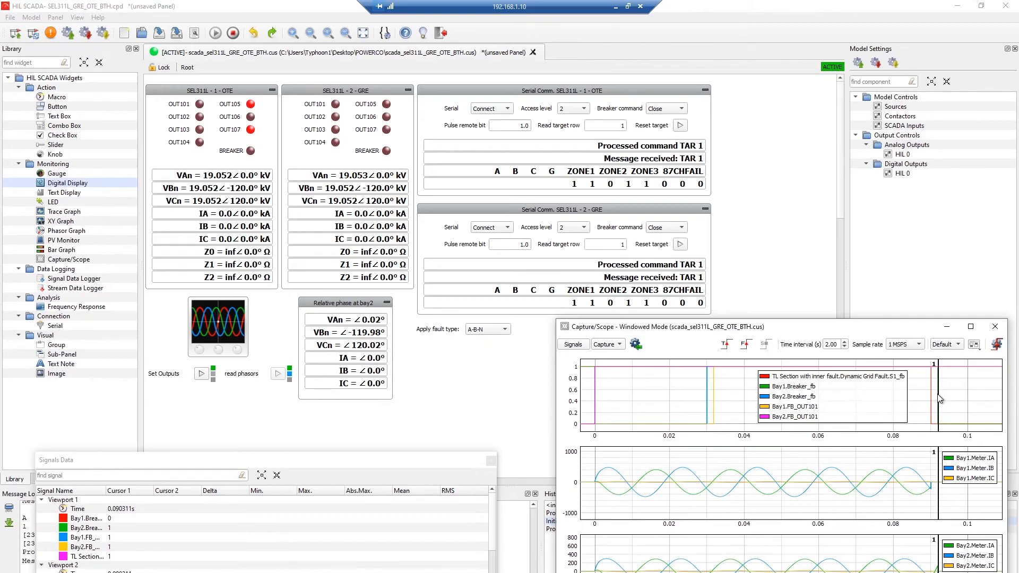
drag(940, 399, 938, 401)
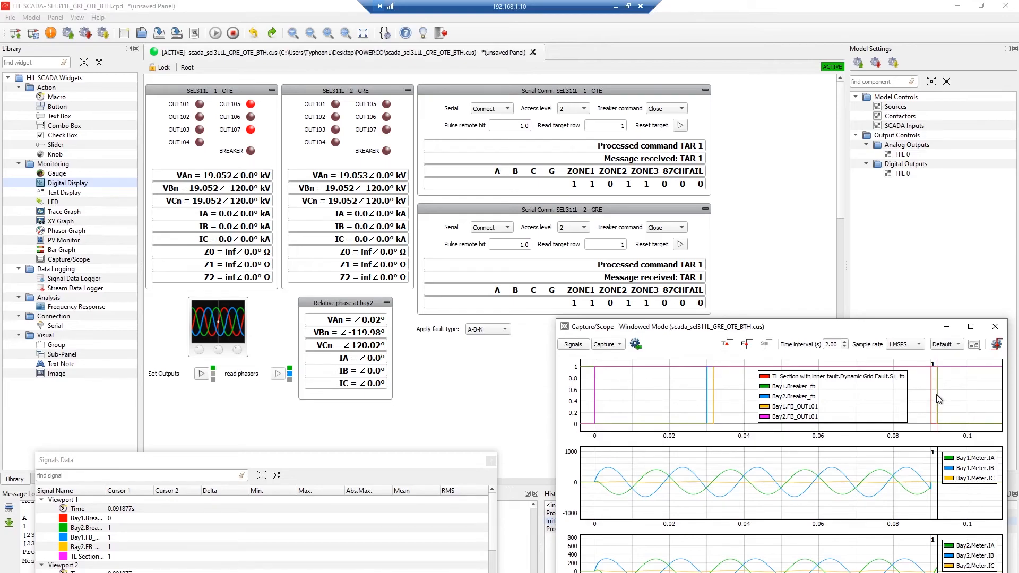
drag(939, 395, 939, 402)
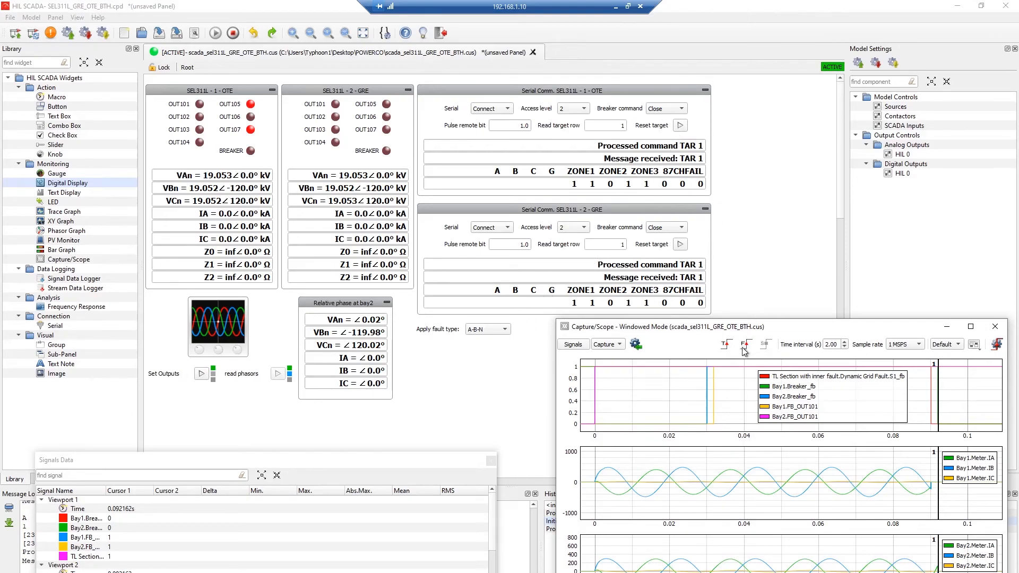
- Clear the A-B-N fault by choosing NO FAULT and send the Close breaker command to the OTE and GRE relays
click(498, 330)
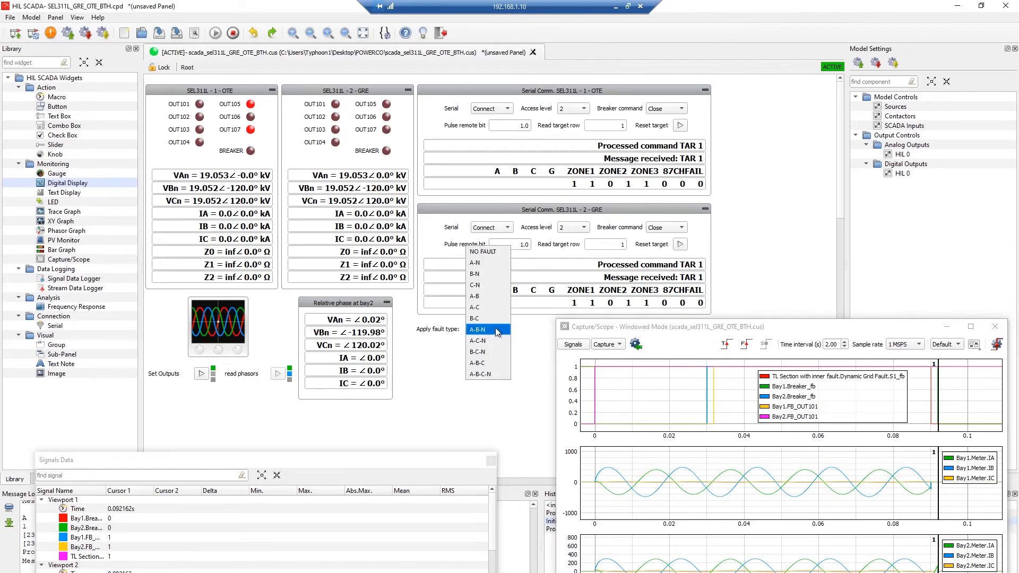
click(480, 252)
click(668, 113)
click(664, 117)
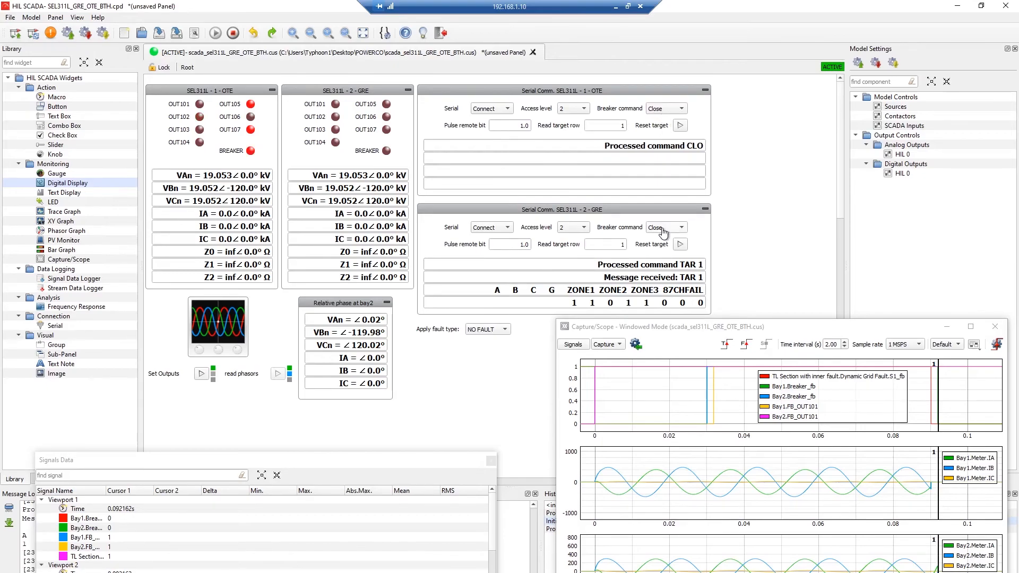
click(664, 229)
click(658, 229)
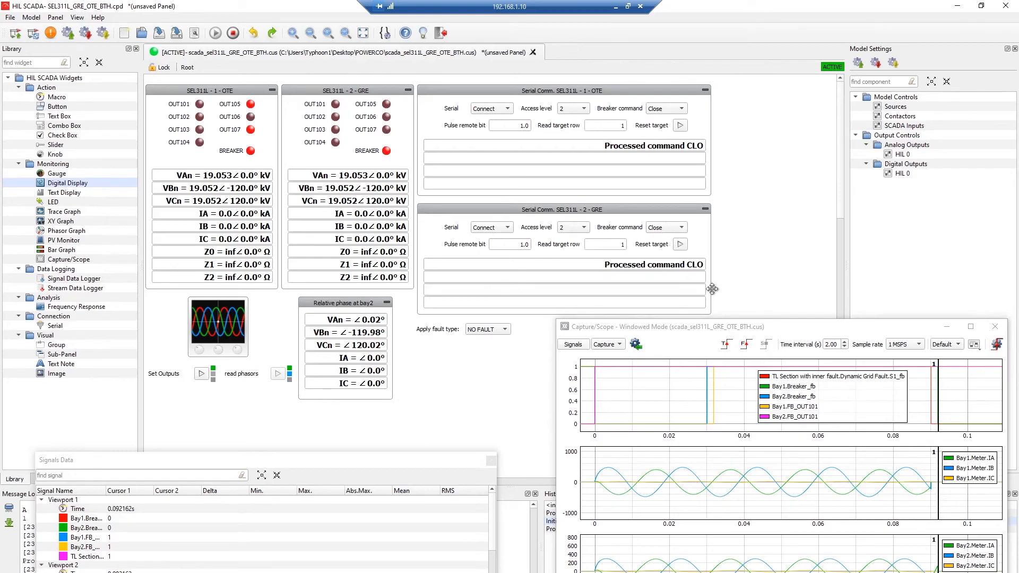
- Arm the triggered capture and reset the targets on the GRE and OTE relays
click(726, 344)
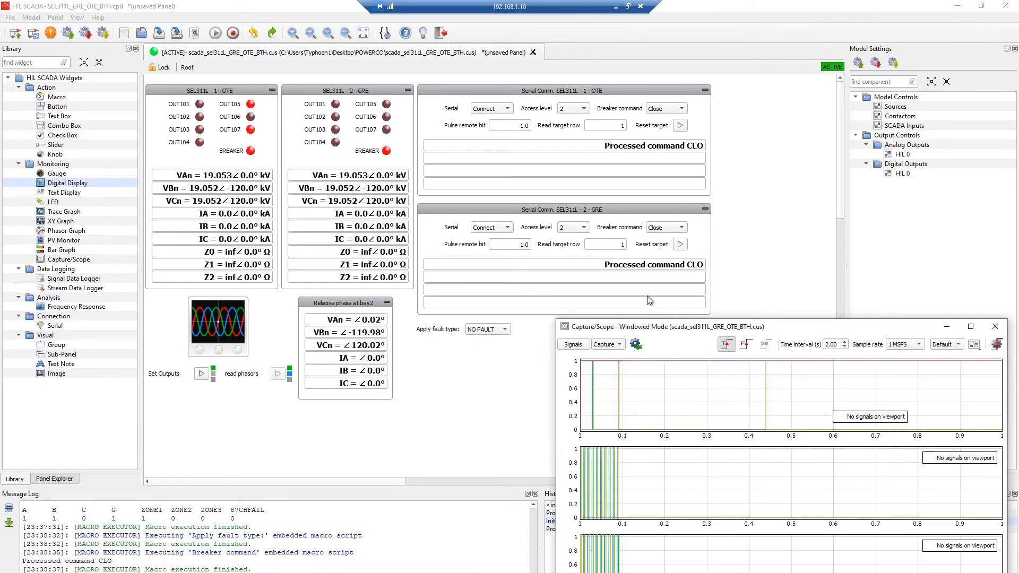
click(681, 244)
click(681, 126)
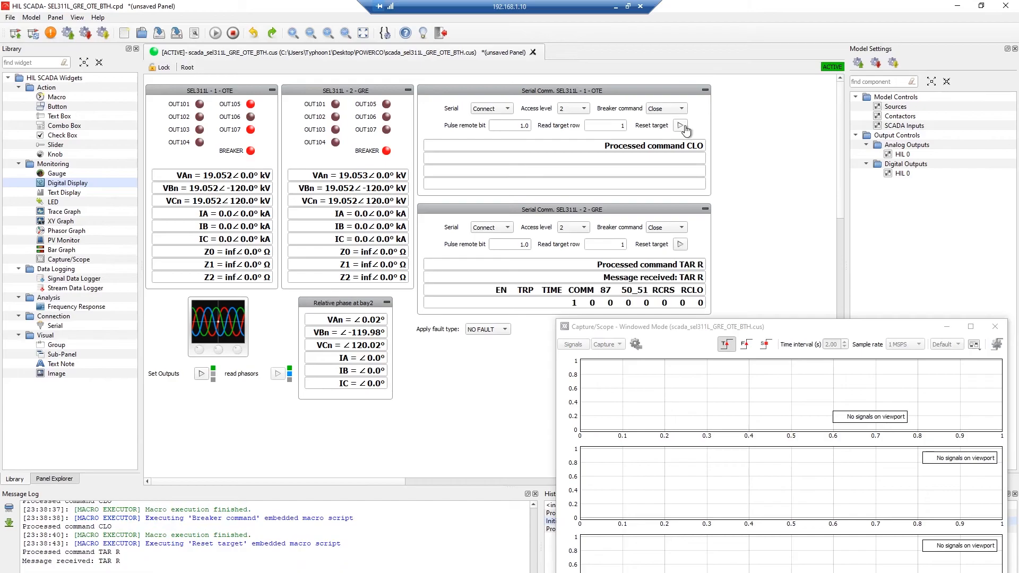
- Apply an A-B-C fault and read target row 1 on the OTE and GRE relays
click(491, 331)
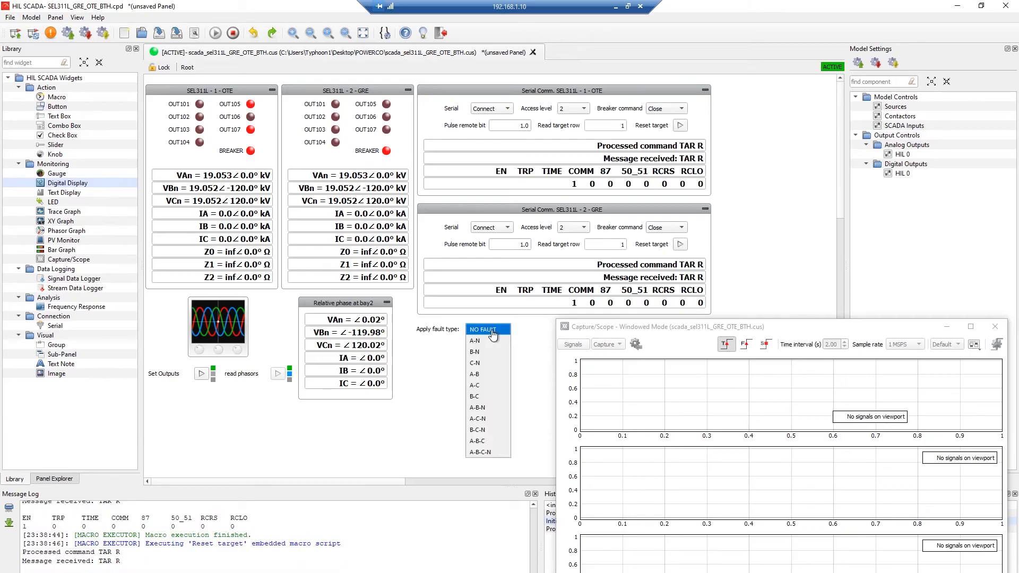
click(489, 441)
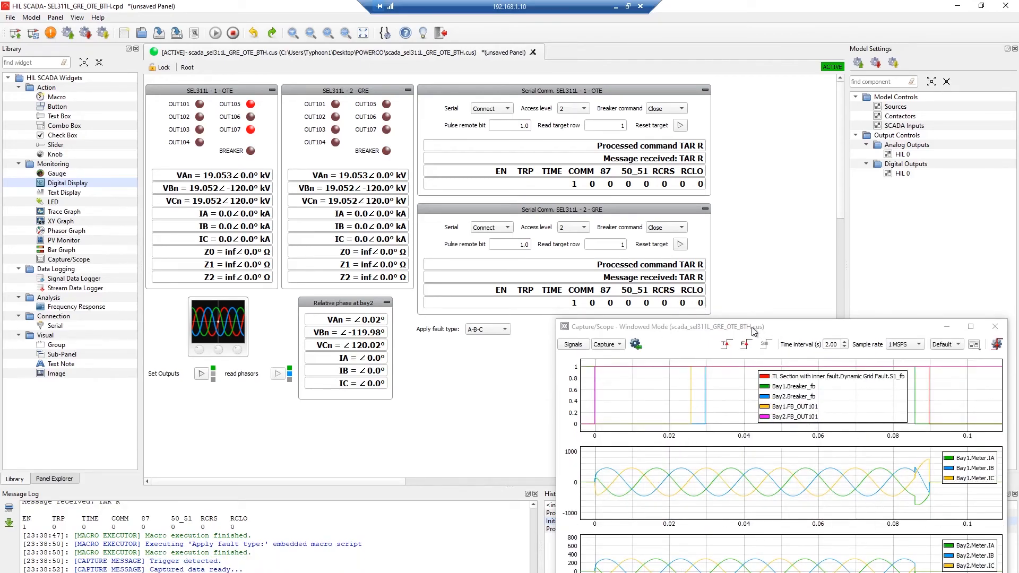
click(622, 126)
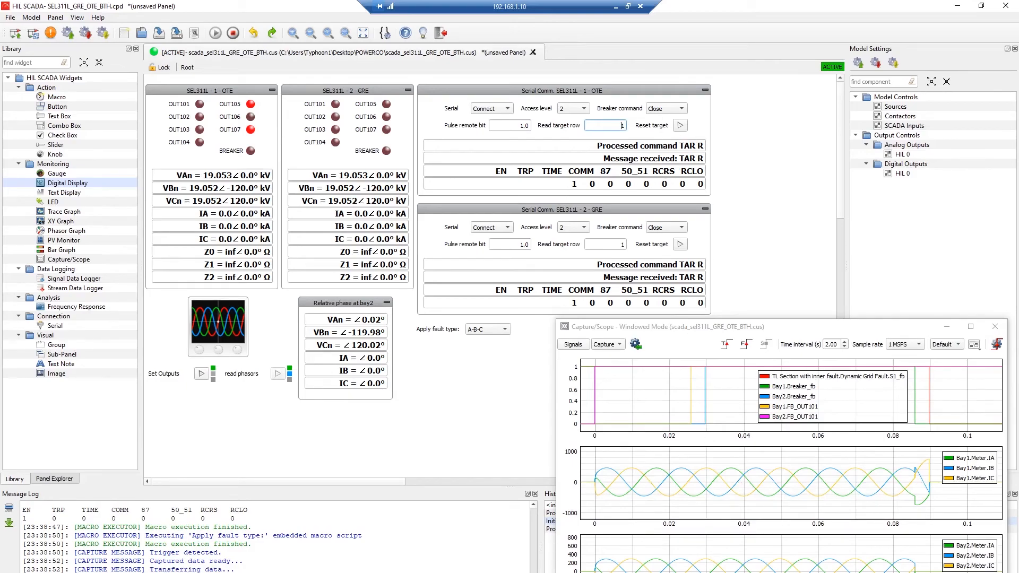
key(Return)
click(610, 245)
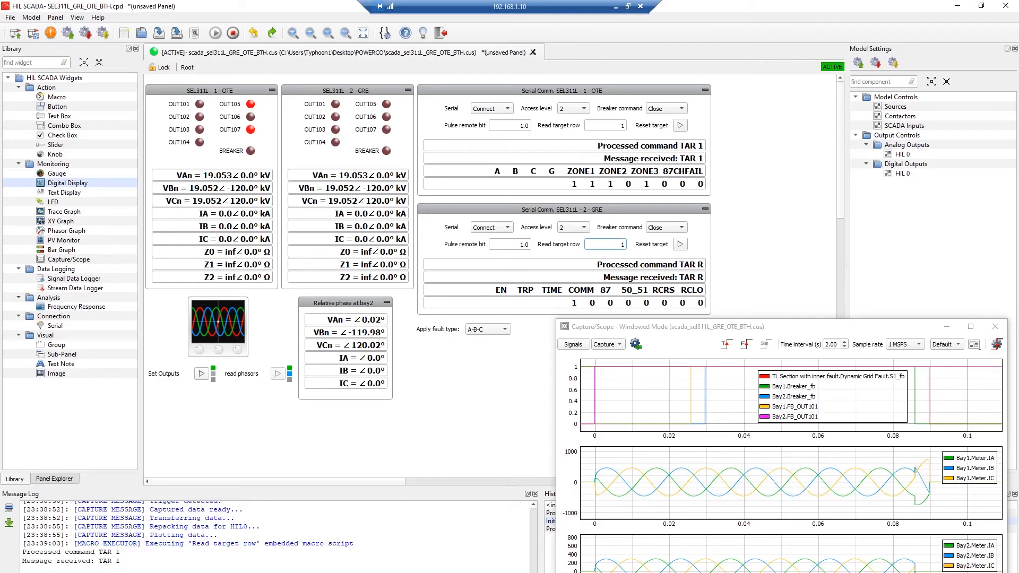
key(Return)
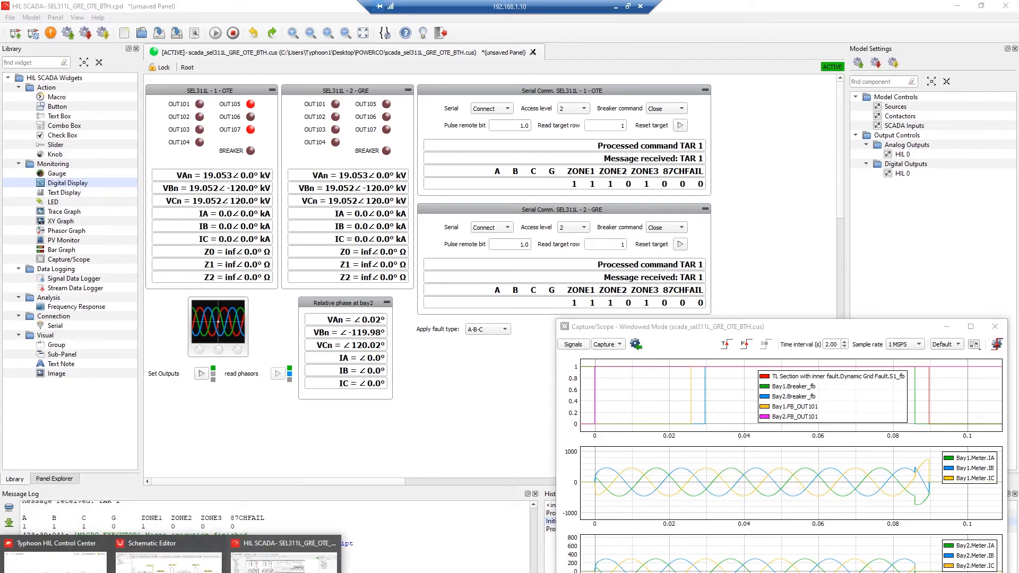
- In Schematic Editor, set the inner-fault TL Section's phase and ground fault resistances to 2 ohms, and compile and load the model into HIL SCADA
click(141, 571)
double_click(647, 223)
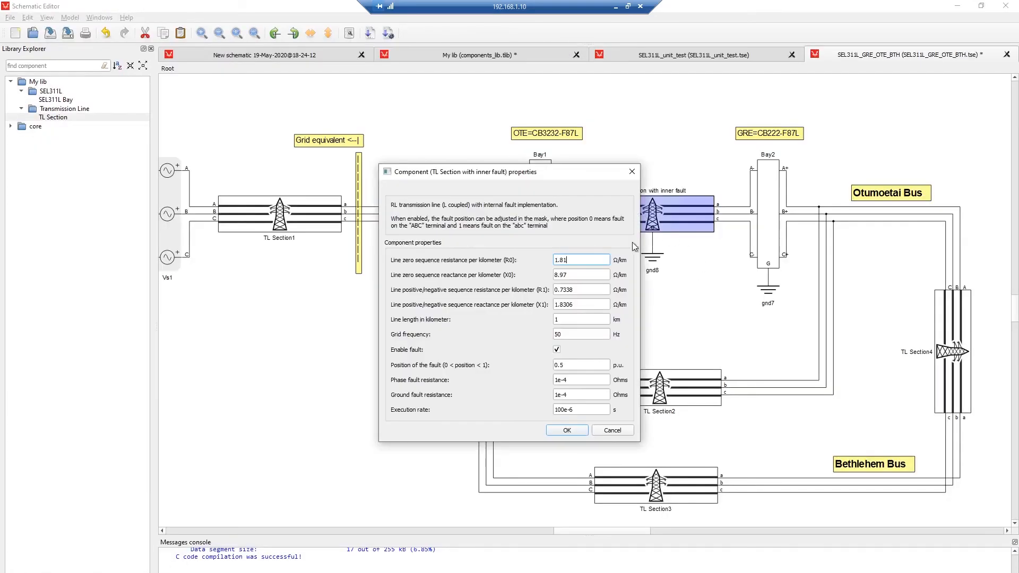
drag(569, 380, 546, 378)
text(2)
key(Tab)
text(2)
click(566, 430)
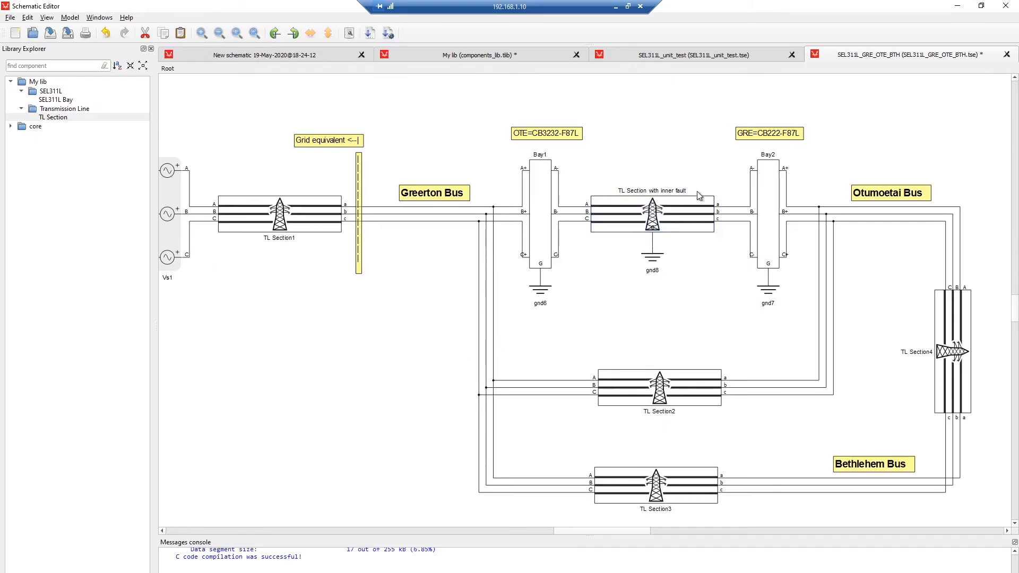
click(390, 34)
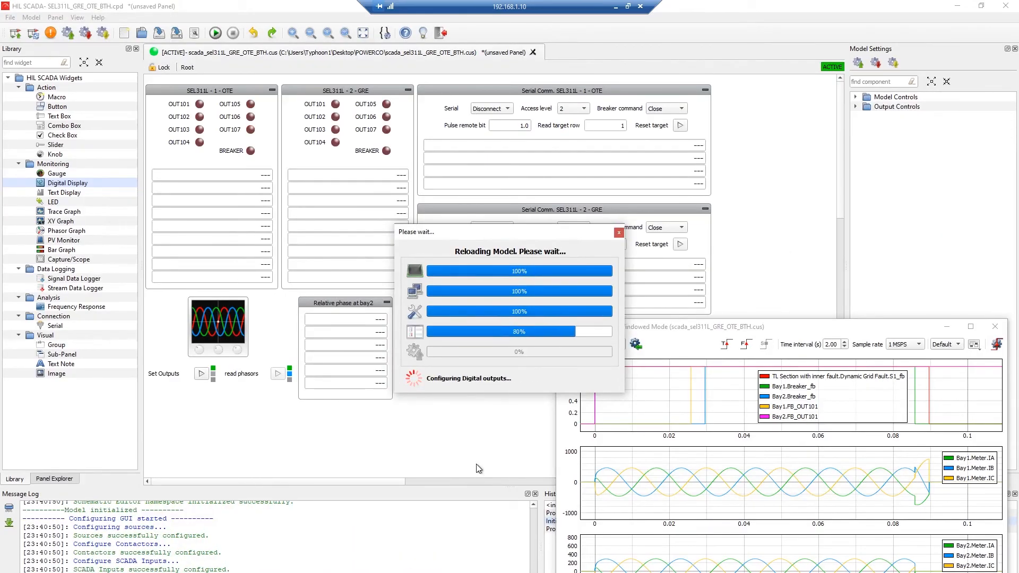
- Start the simulation, connect the OTE relay's serial link and access level 2 on it
click(215, 33)
click(500, 112)
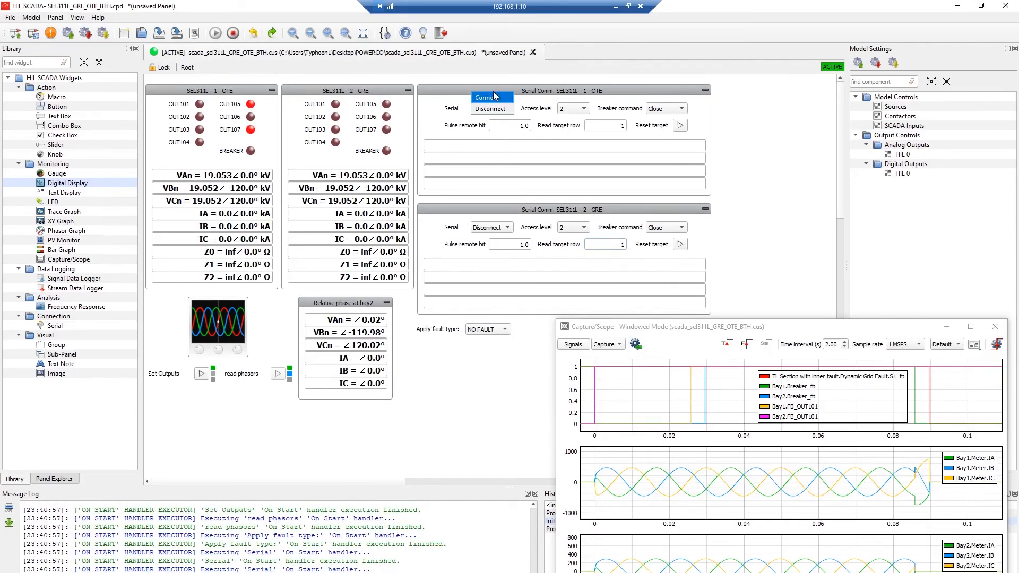
click(486, 99)
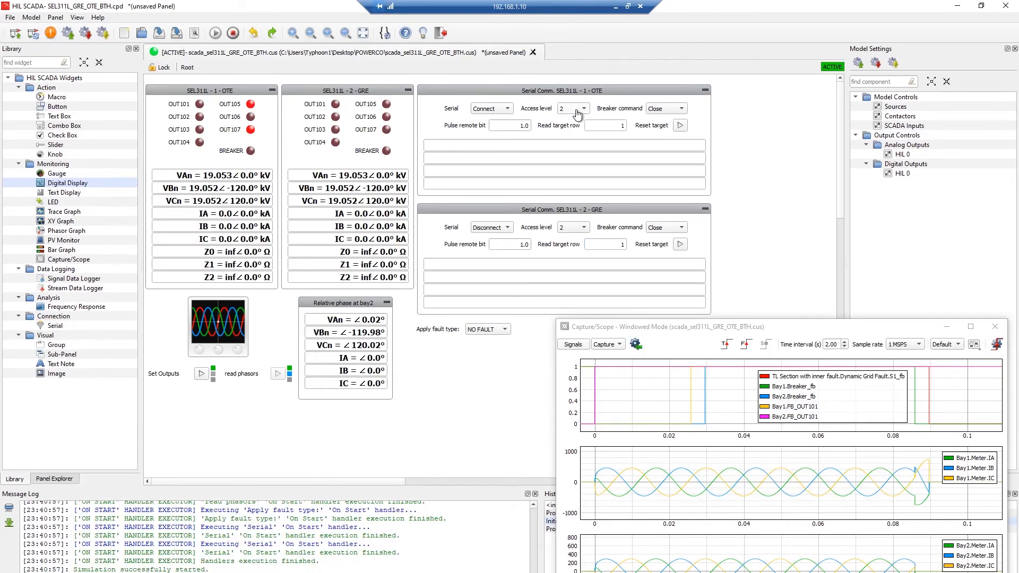
click(576, 111)
click(571, 109)
- Connect the GRE relay's serial link and set its access level to B
click(491, 227)
click(485, 216)
click(573, 228)
click(571, 206)
click(574, 227)
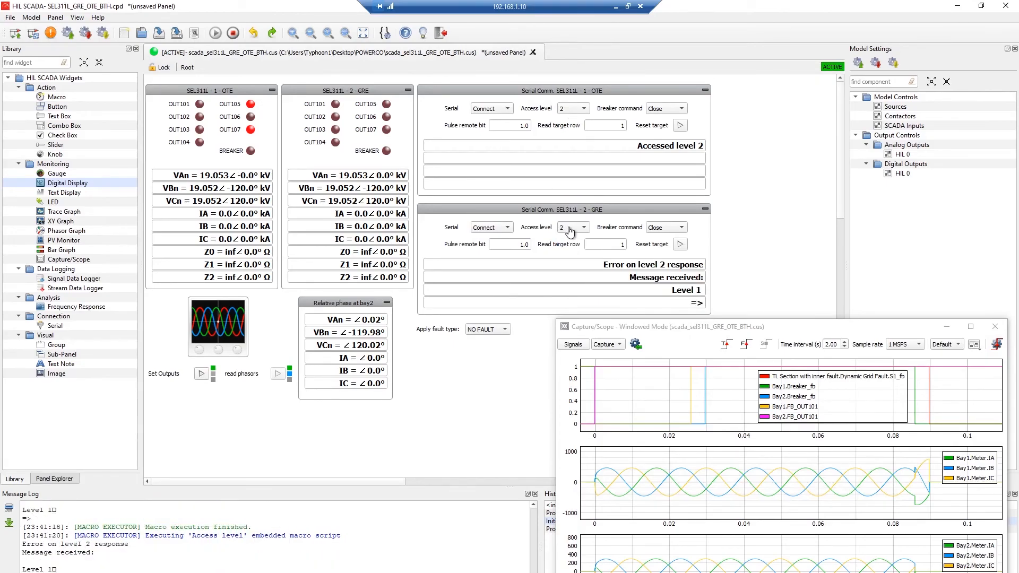
click(578, 216)
- Send the Close breaker command to the OTE and GRE relays and arm the triggered capture
click(666, 109)
click(664, 111)
click(665, 228)
click(663, 230)
click(726, 345)
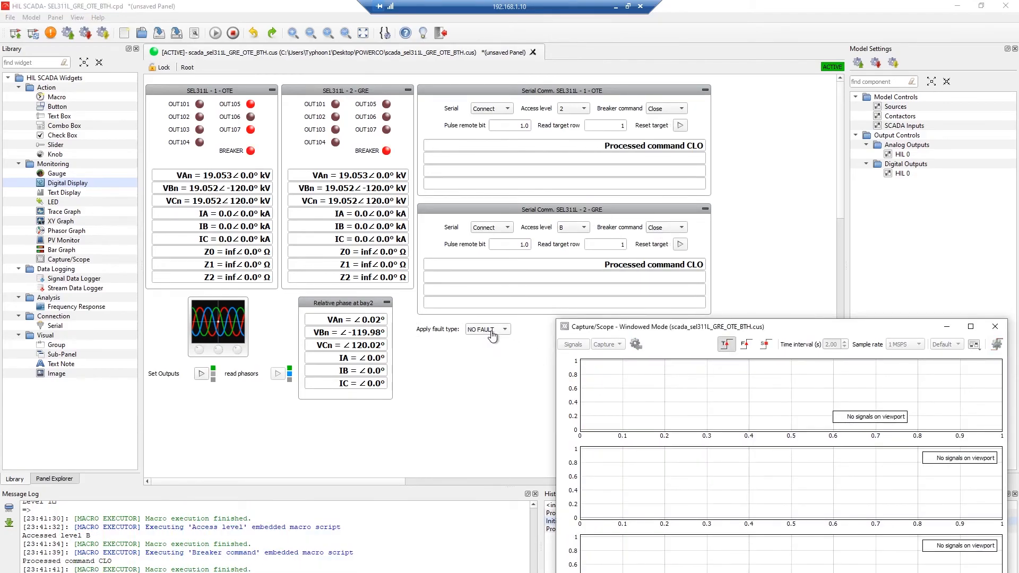
- Apply an A-N fault and read target row 1 on both relays
click(493, 332)
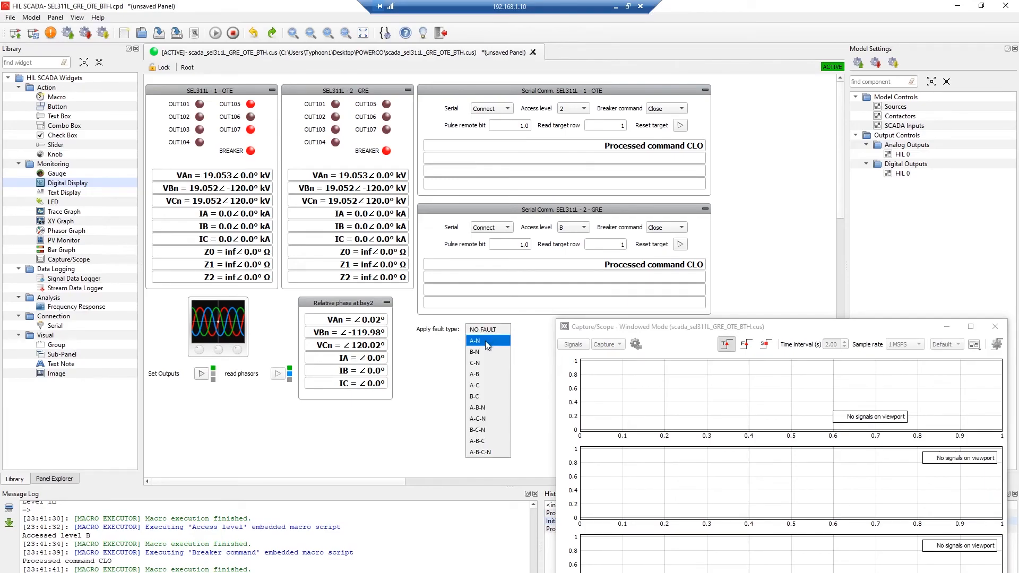
click(485, 341)
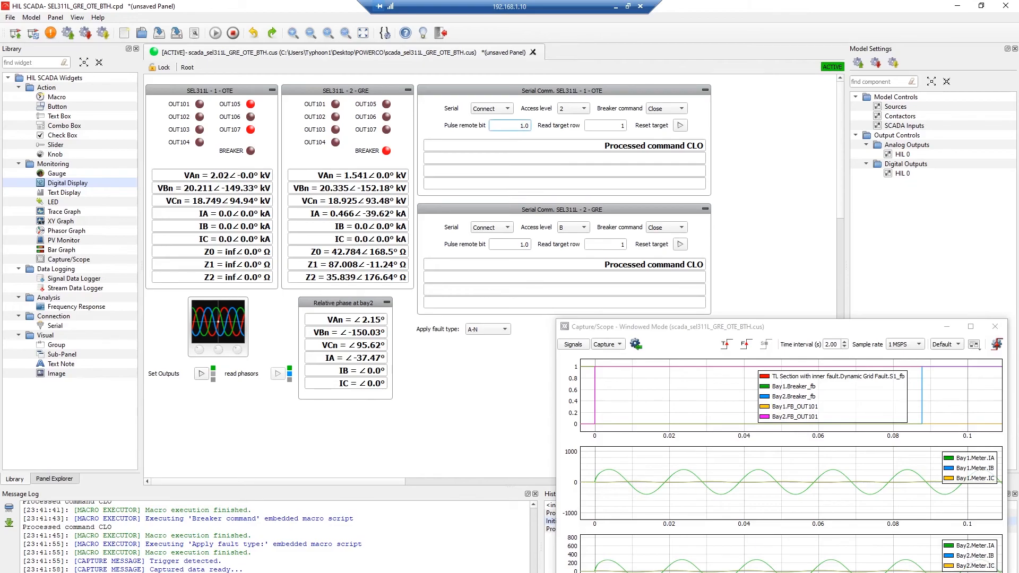
click(606, 126)
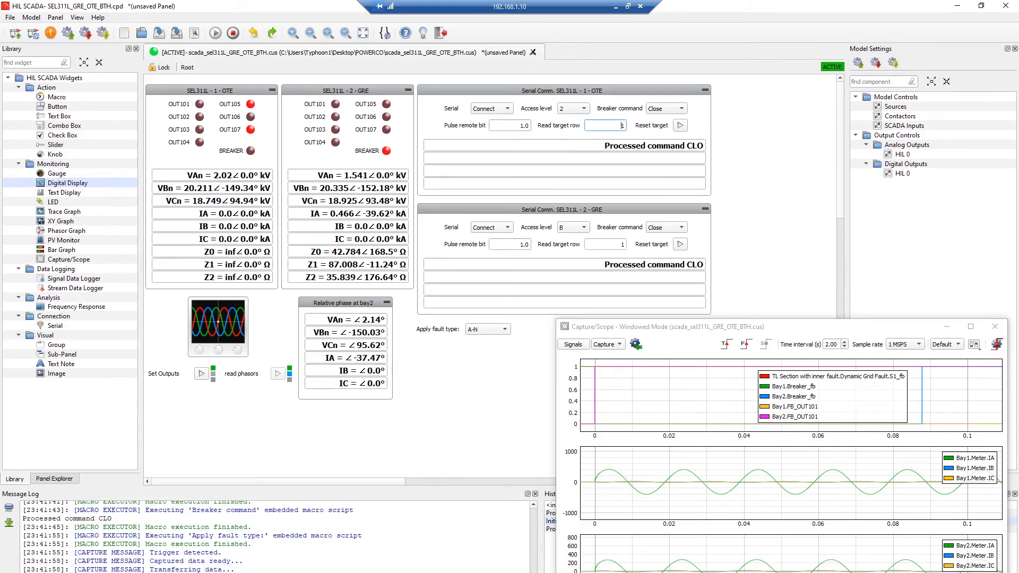
key(Return)
click(605, 245)
key(Return)
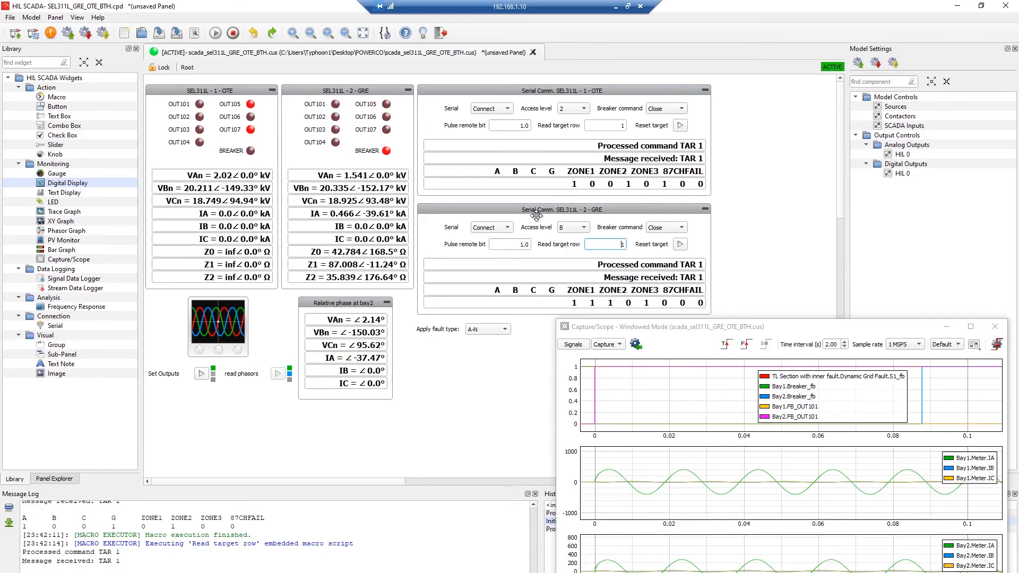
- Clear the A-N fault by choosing NO FAULT and send the Close breaker command to the OTE relay
click(489, 331)
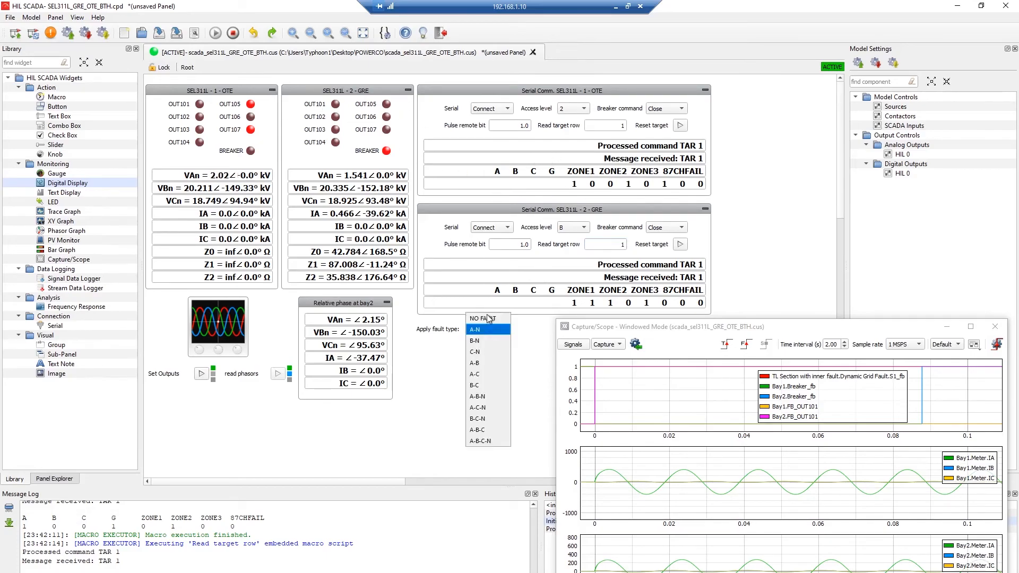
click(483, 320)
click(668, 109)
click(668, 109)
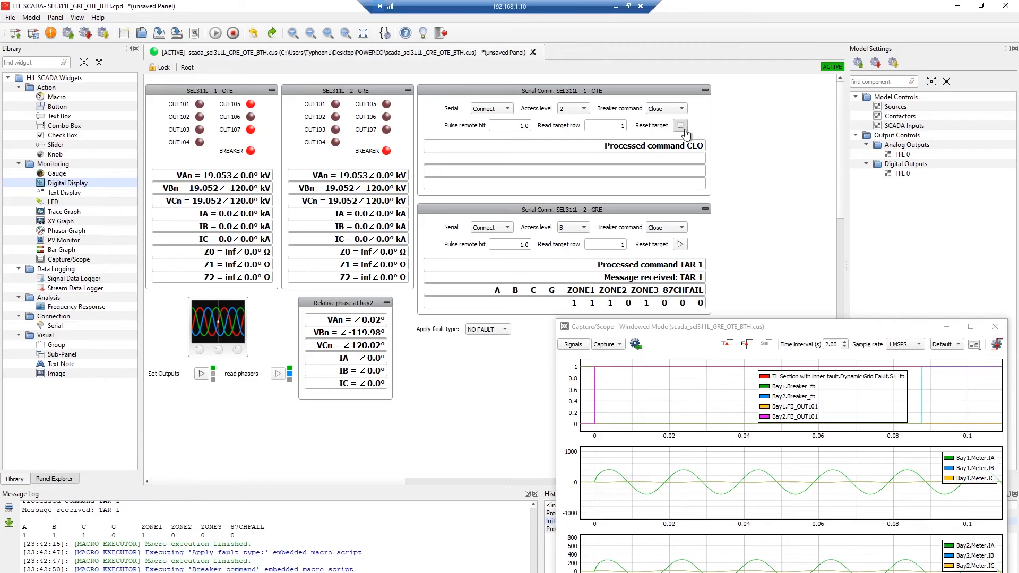
- Reset the targets on both relays and apply an A-B fault with the triggered capture armed
click(681, 246)
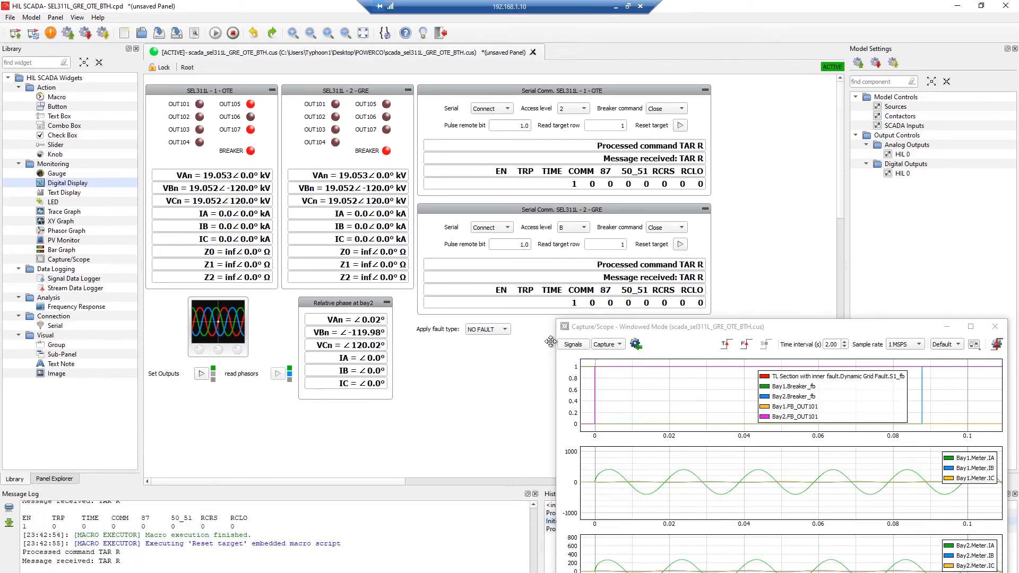
click(725, 345)
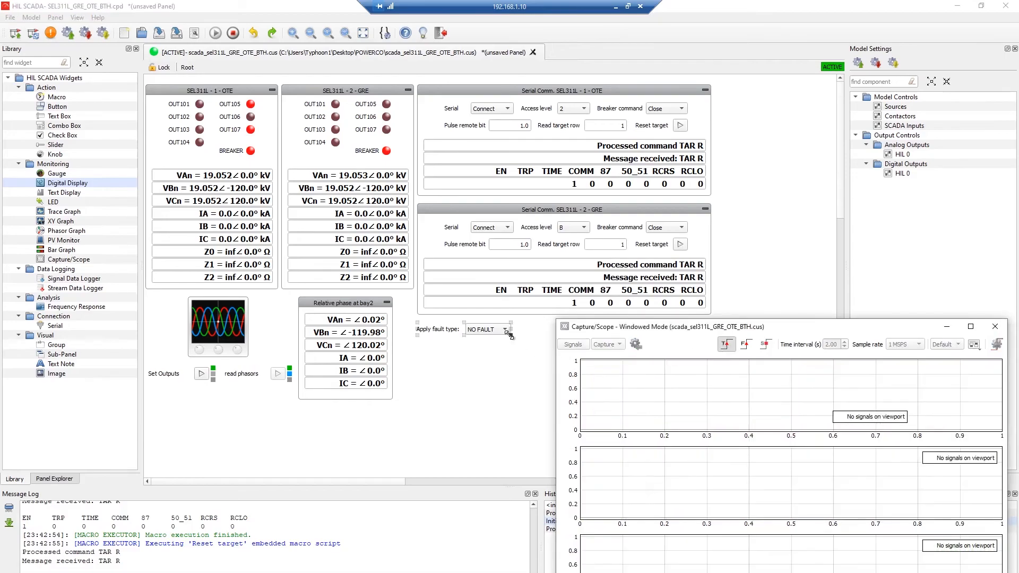
click(489, 334)
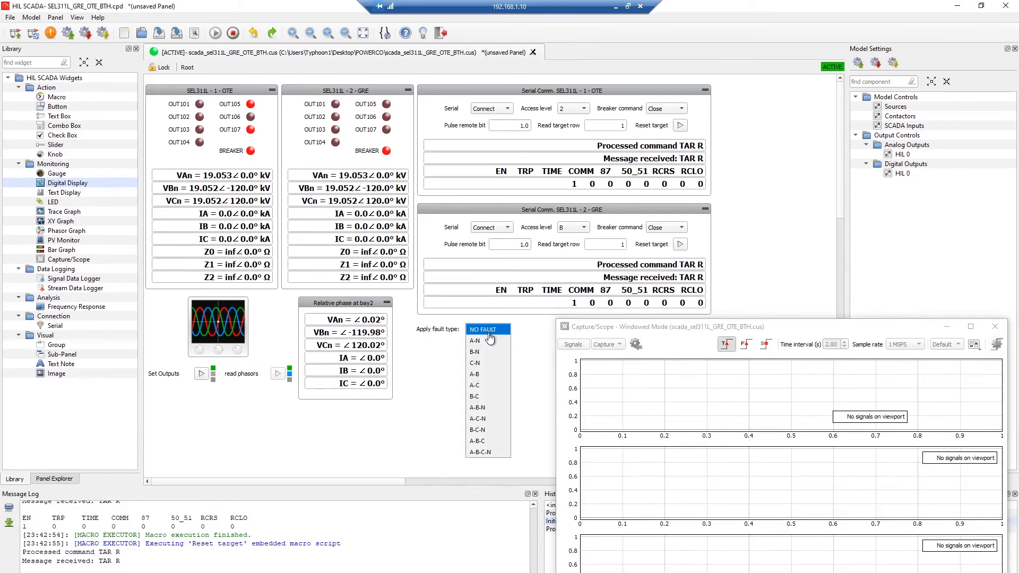
click(485, 375)
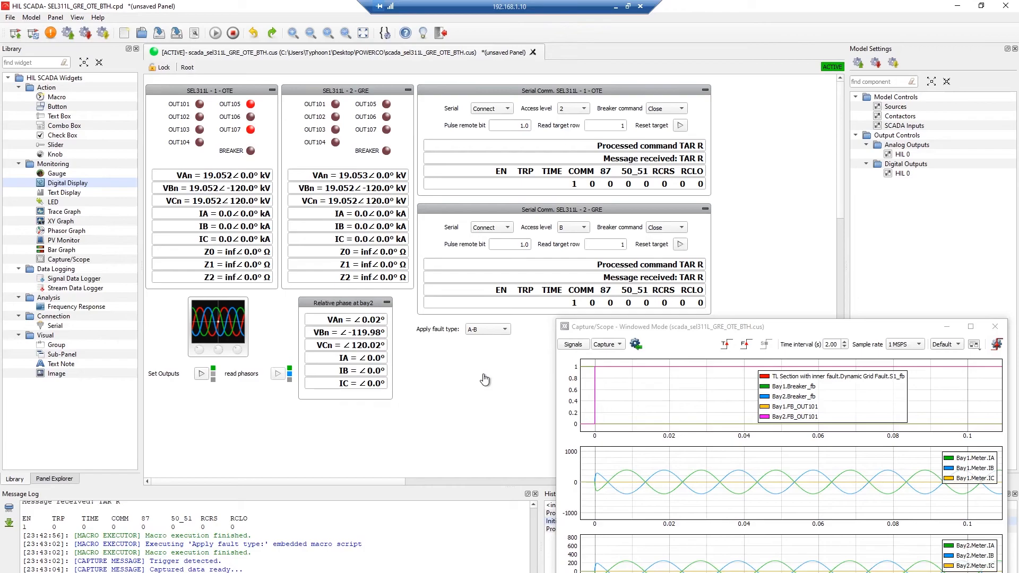
- Examine the full time span of the A-B fault capture in a widened scope window, keeping the relay panels uncovered
click(614, 327)
drag(614, 327, 485, 283)
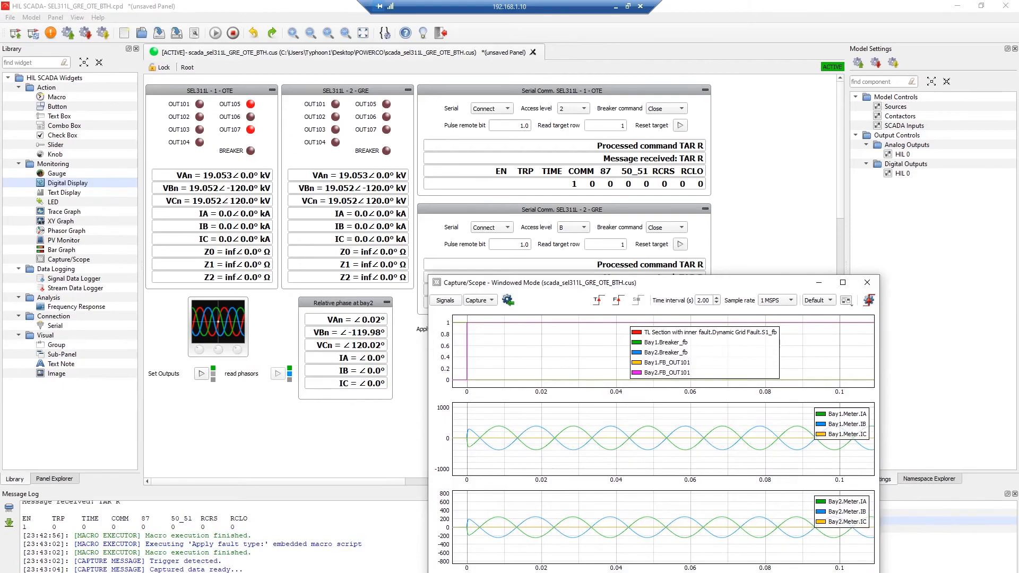
middle_click(616, 460)
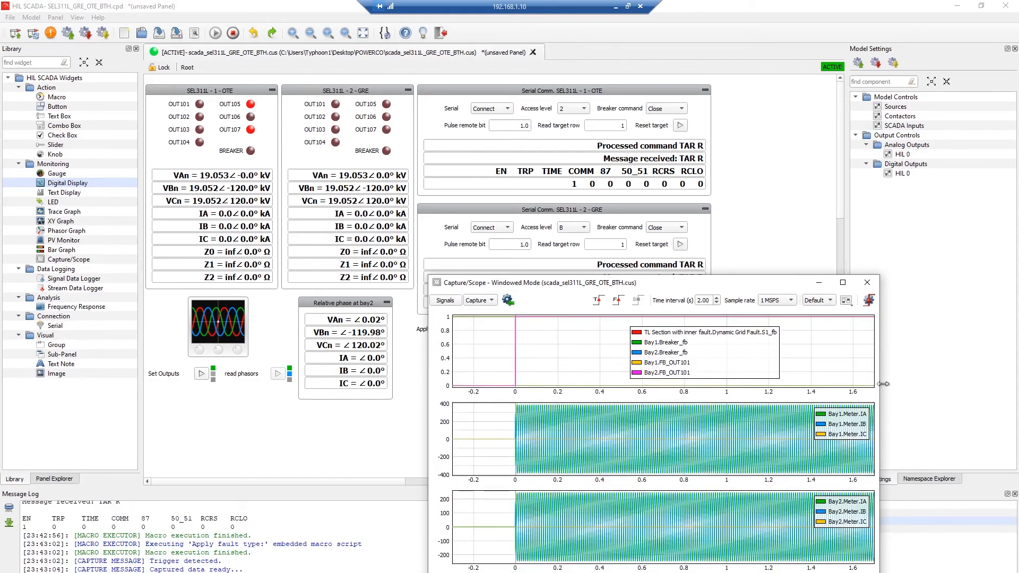
drag(880, 384, 951, 384)
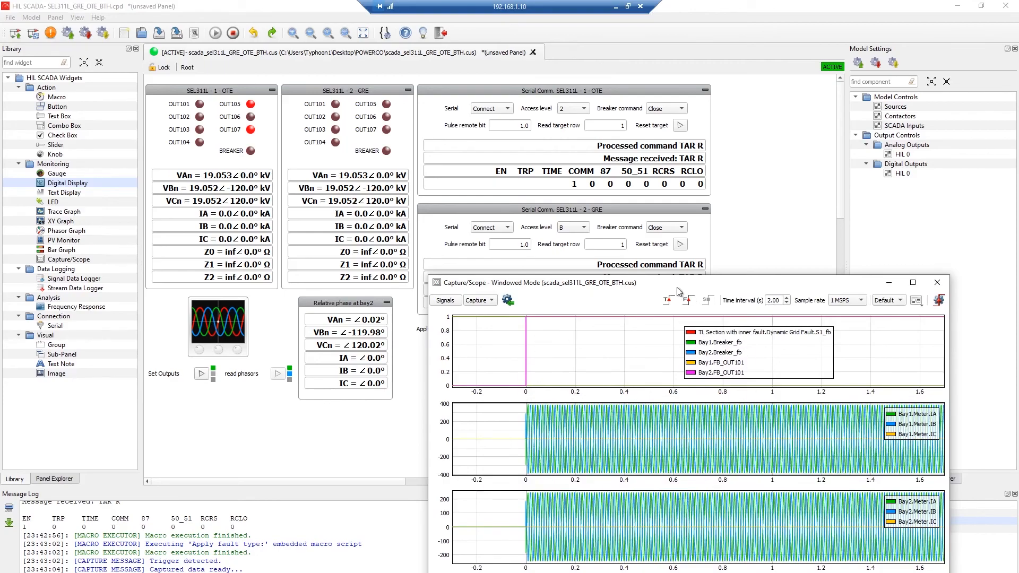
drag(665, 281, 769, 333)
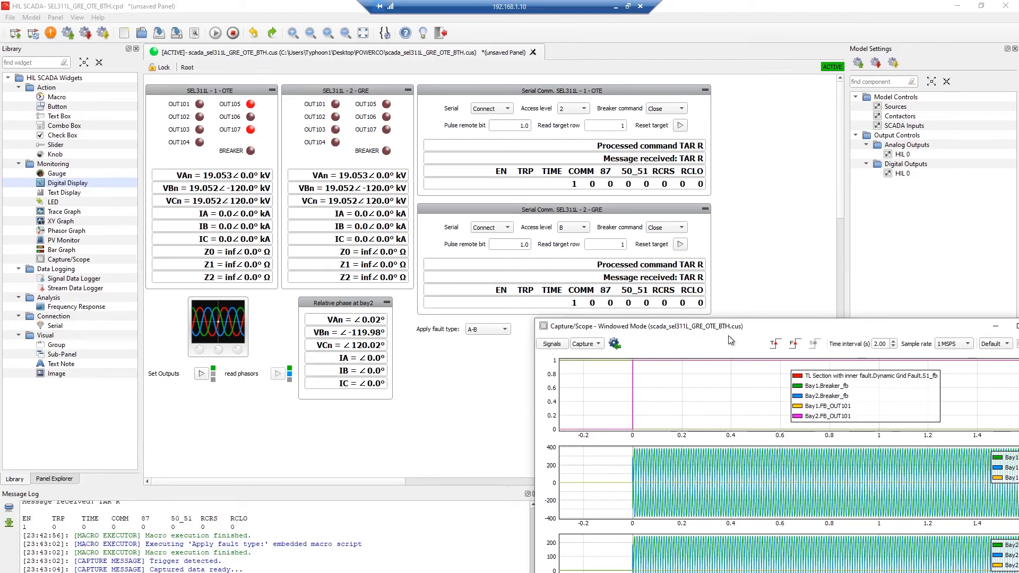
- Read target row 1 on the OTE and GRE relays for the A-B fault
click(622, 125)
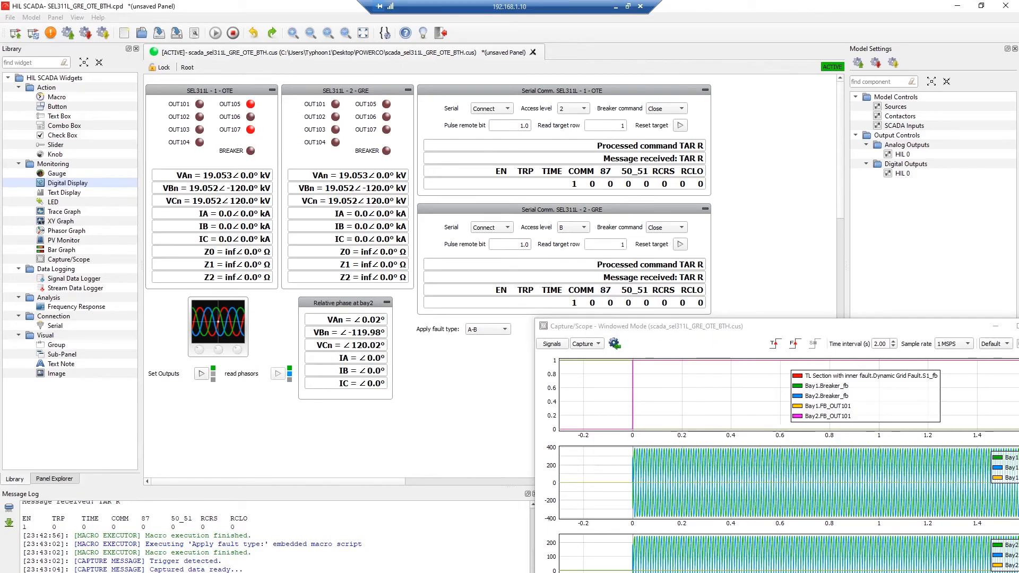
key(Return)
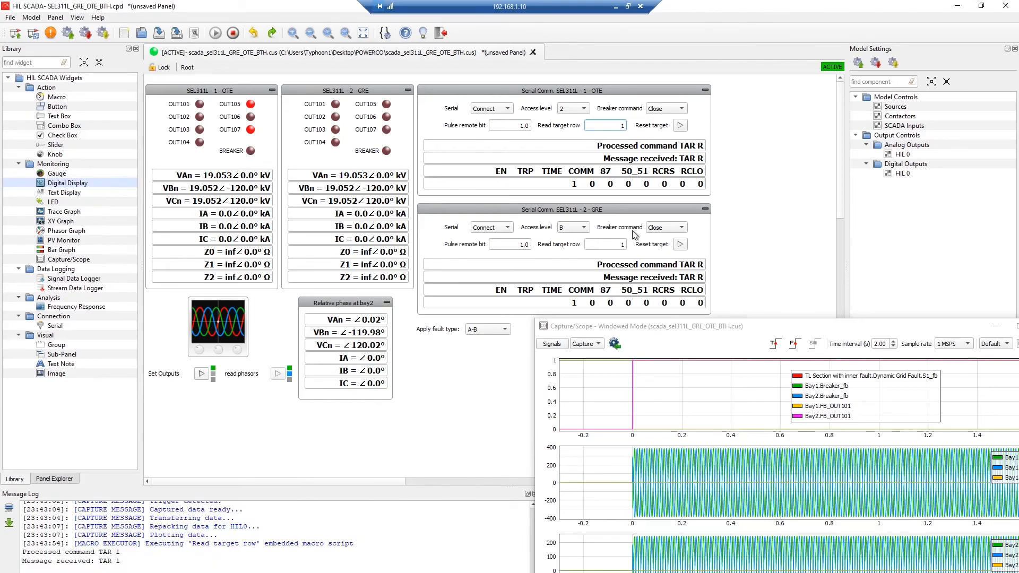
click(622, 244)
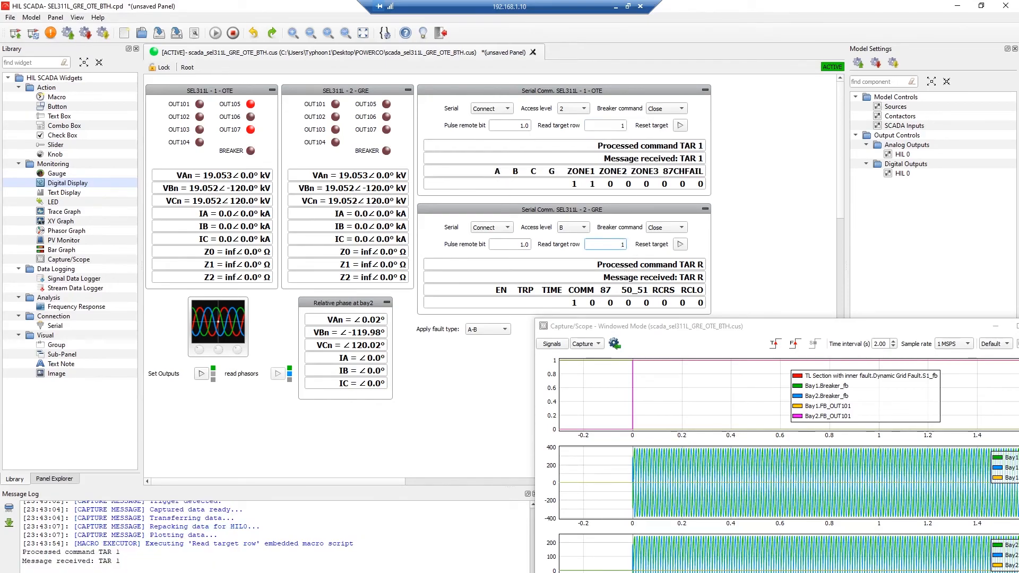
key(Return)
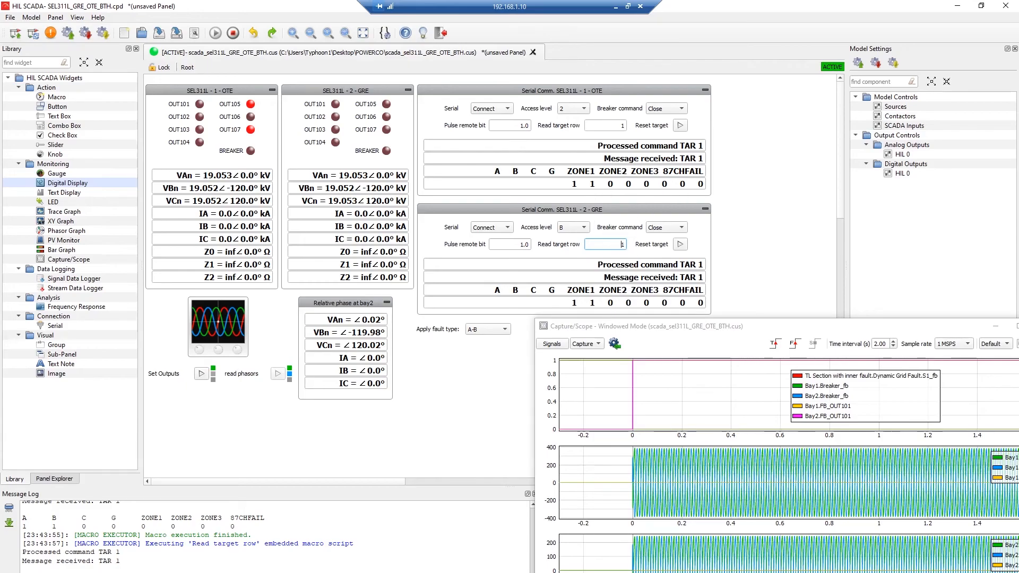
- Read target row 0 on the OTE and GRE relays
double_click(622, 126)
text(0)
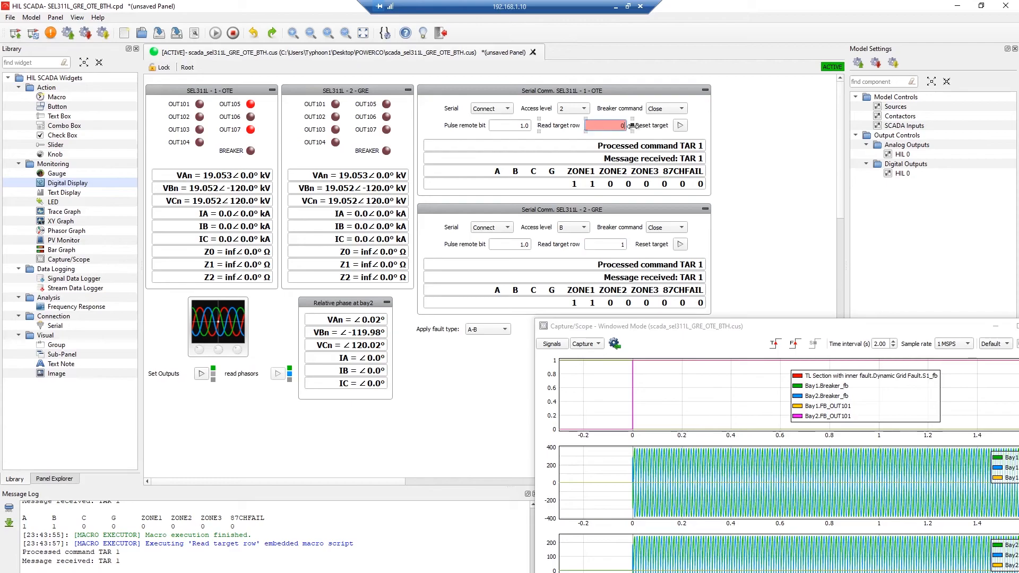
key(Return)
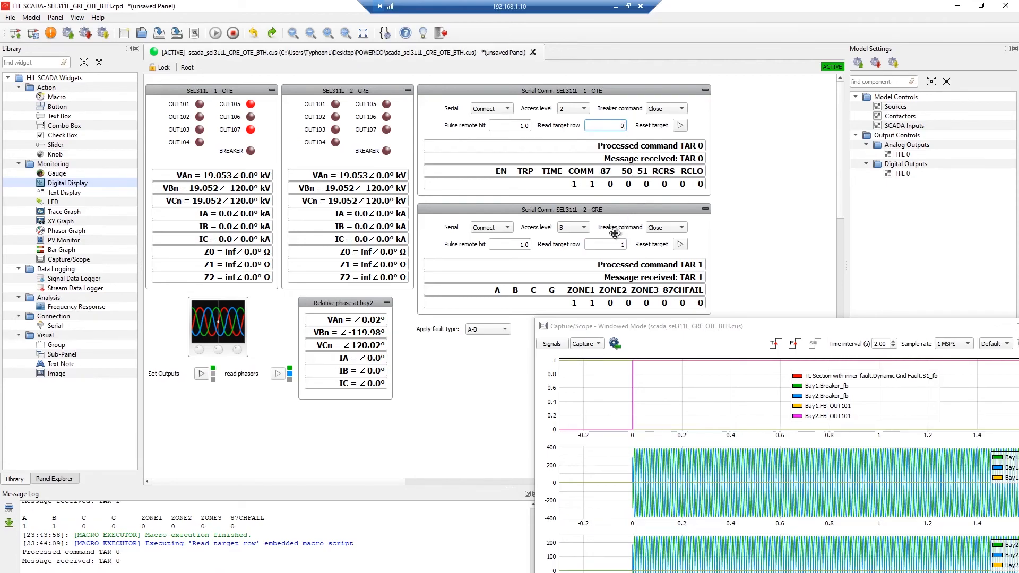
double_click(622, 245)
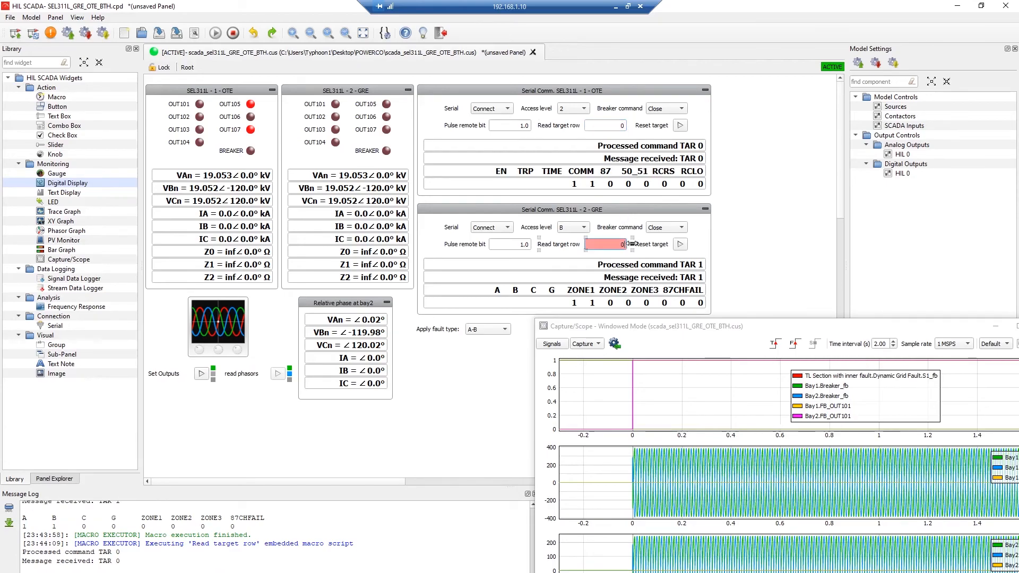
text(0)
key(Return)
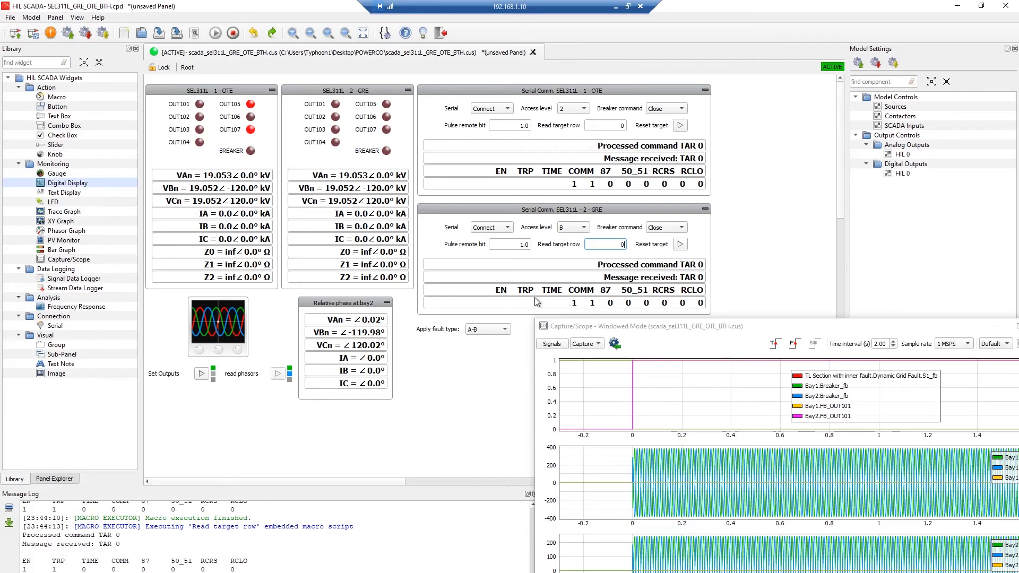
- Read target row 1 on the OTE relay again for the A-B fault
drag(617, 126, 646, 131)
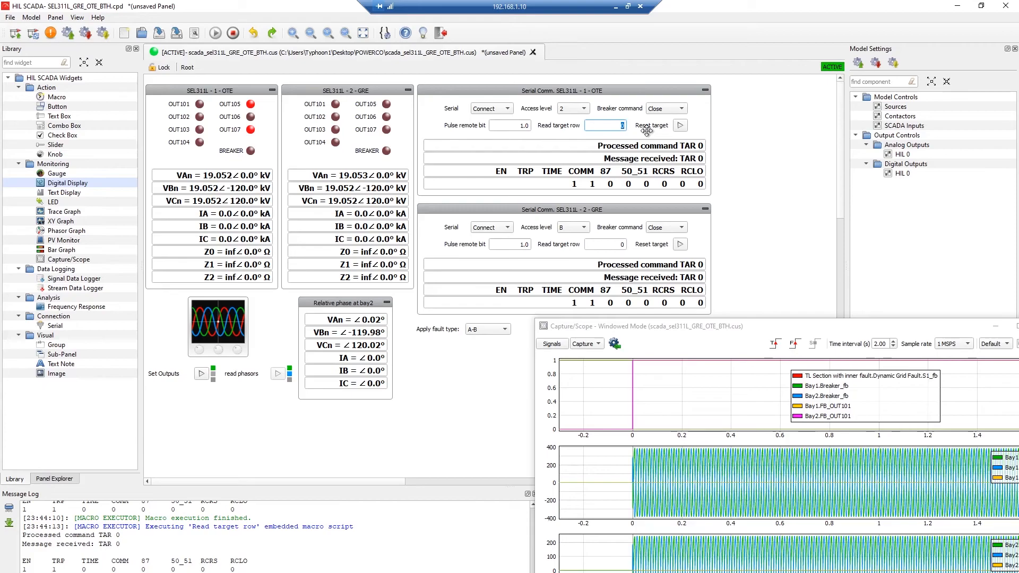
text(1)
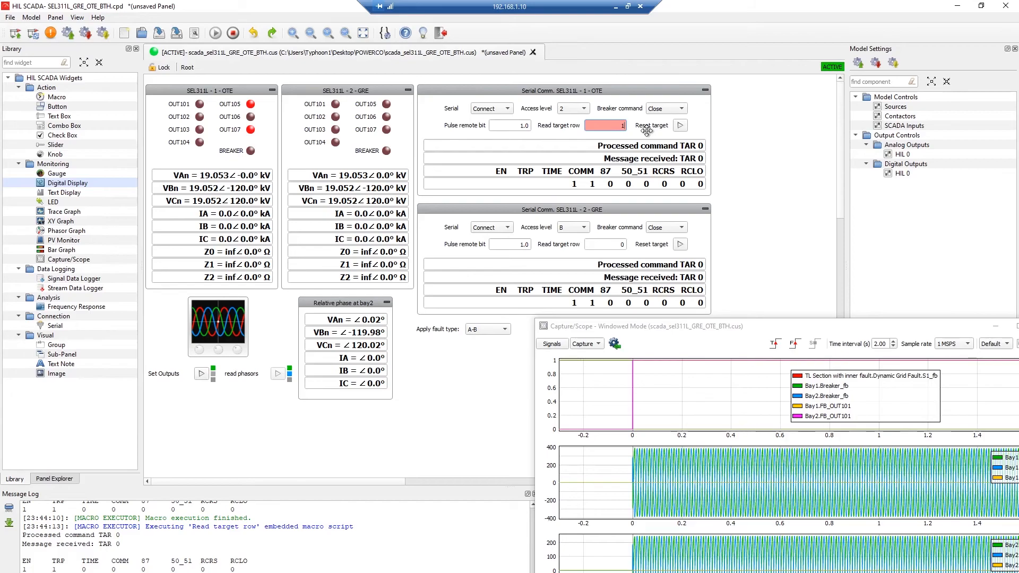
text(1)
key(Return)
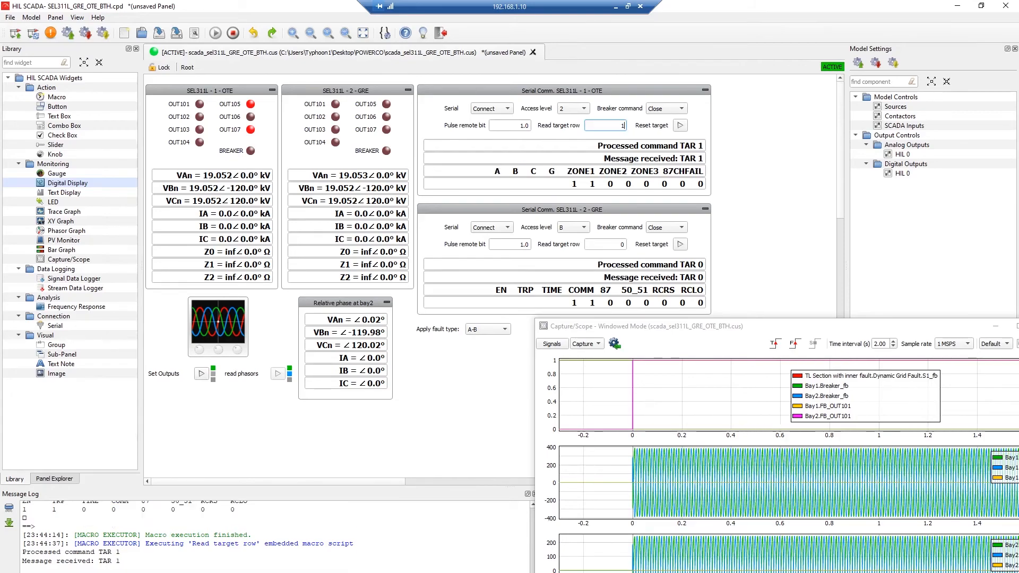
- Read target row 28 on the OTE and GRE relays
text(28)
key(Return)
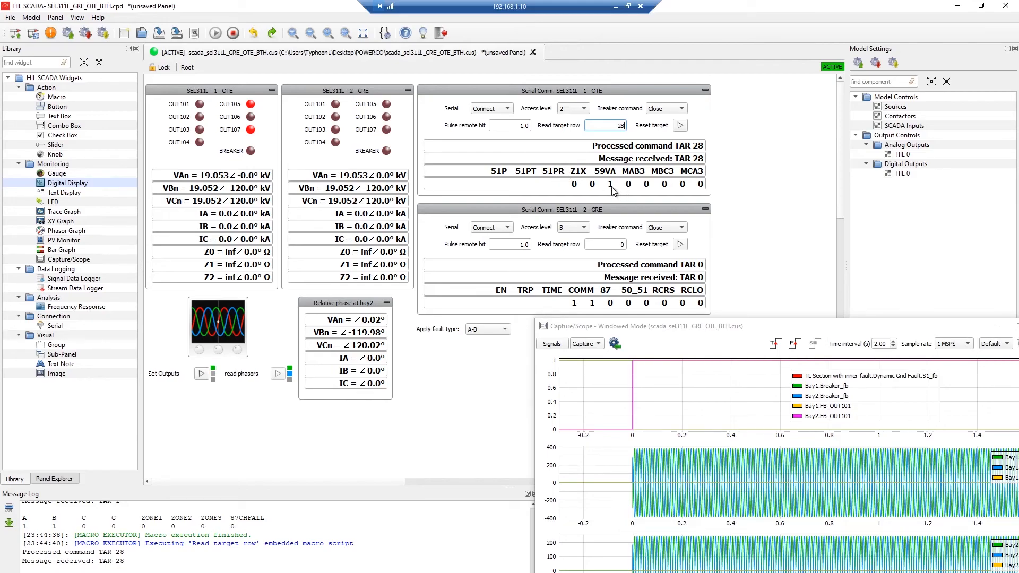
click(622, 245)
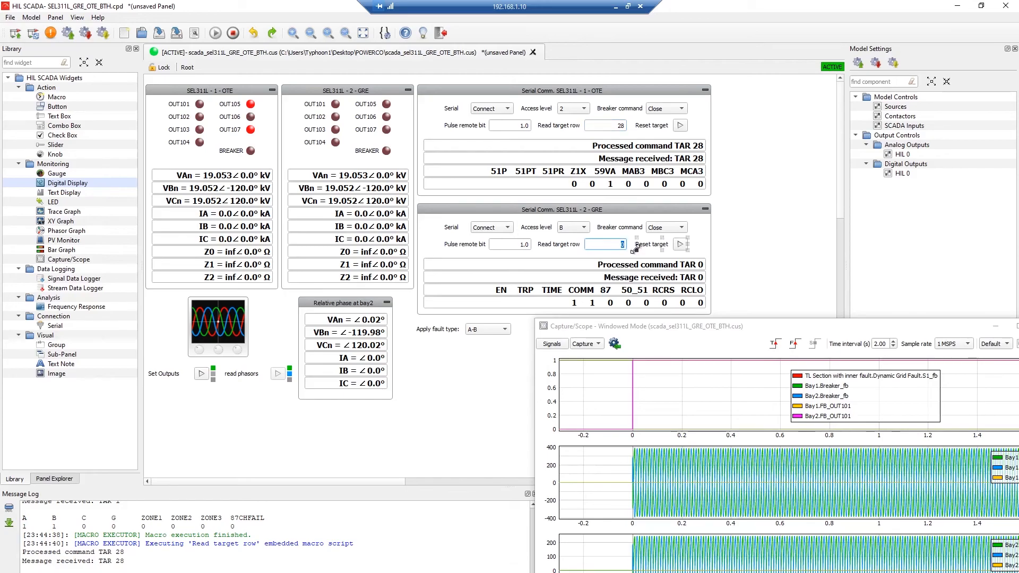
text(28)
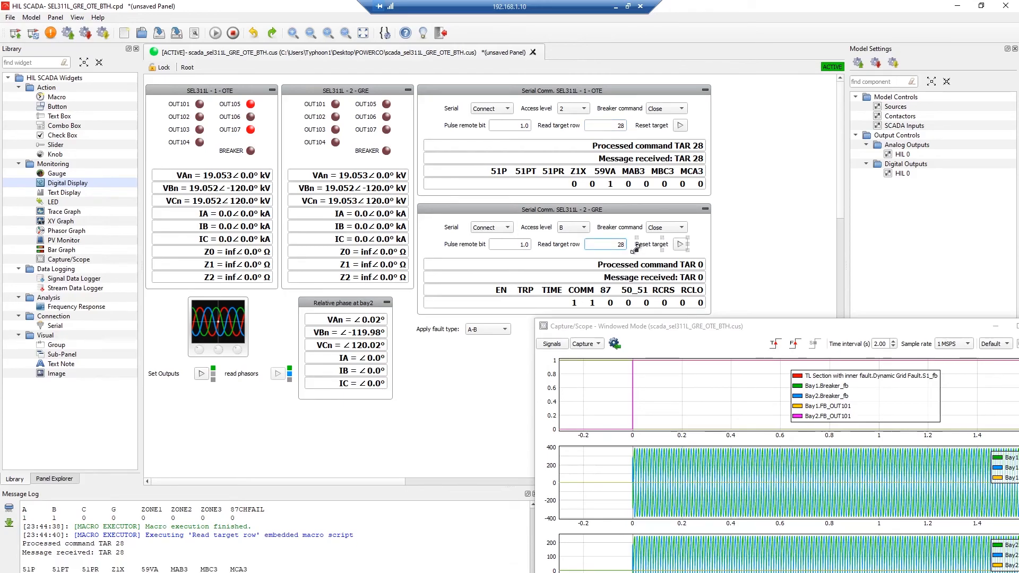
key(Return)
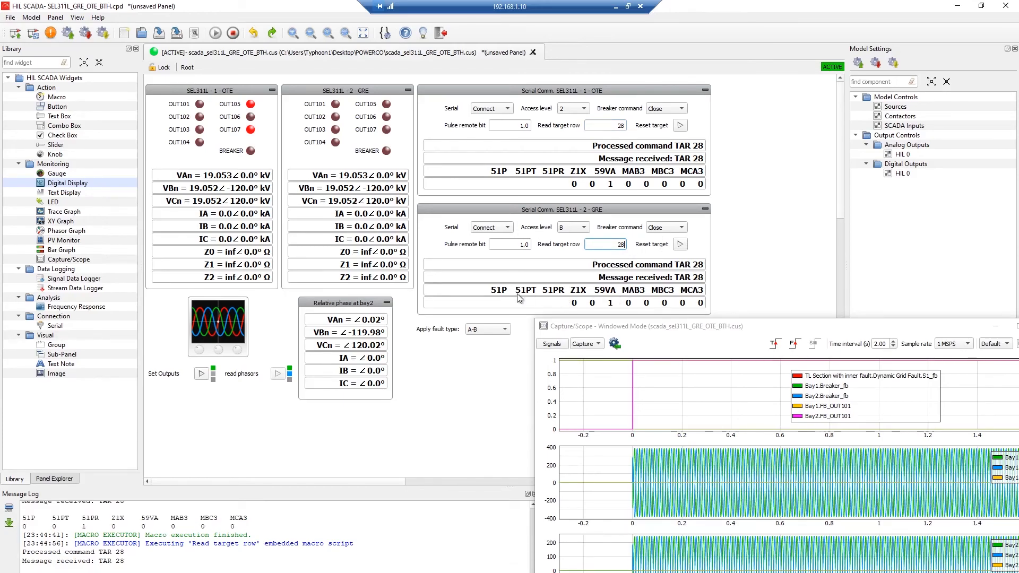
- Clear the A-B fault by choosing NO FAULT and send the Close breaker command to the OTE and GRE relays
click(566, 298)
click(496, 336)
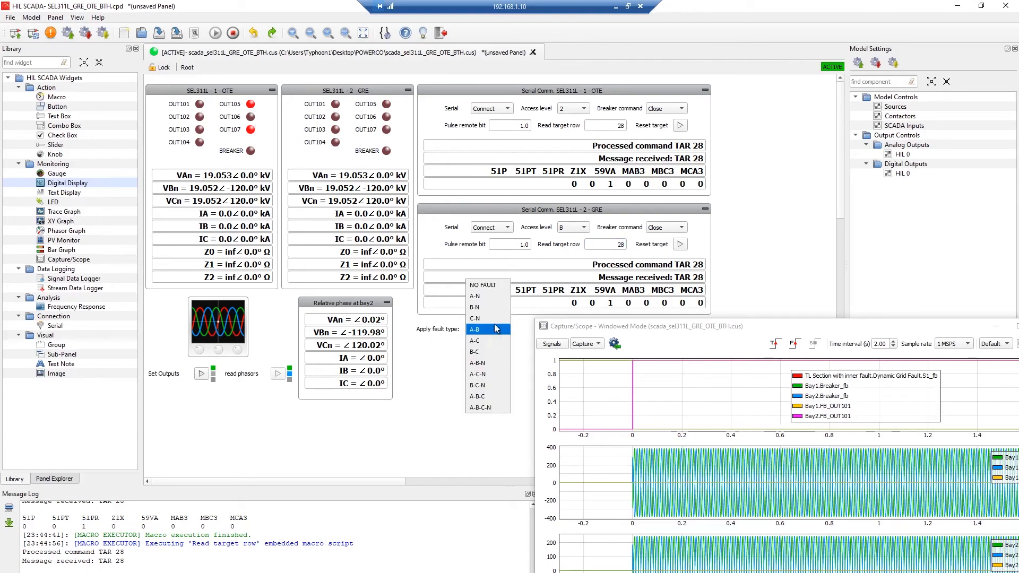
click(487, 287)
click(665, 110)
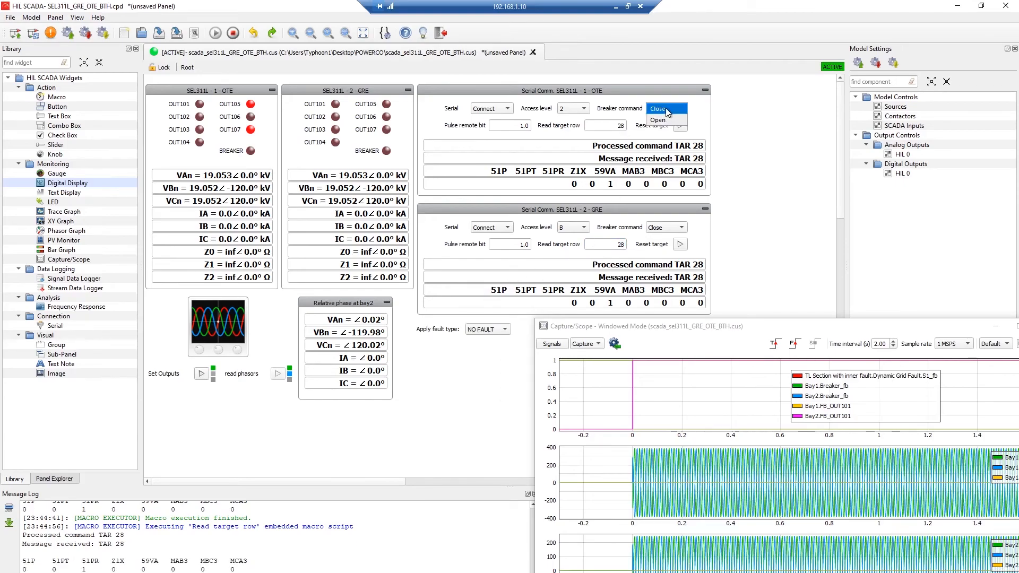
click(663, 109)
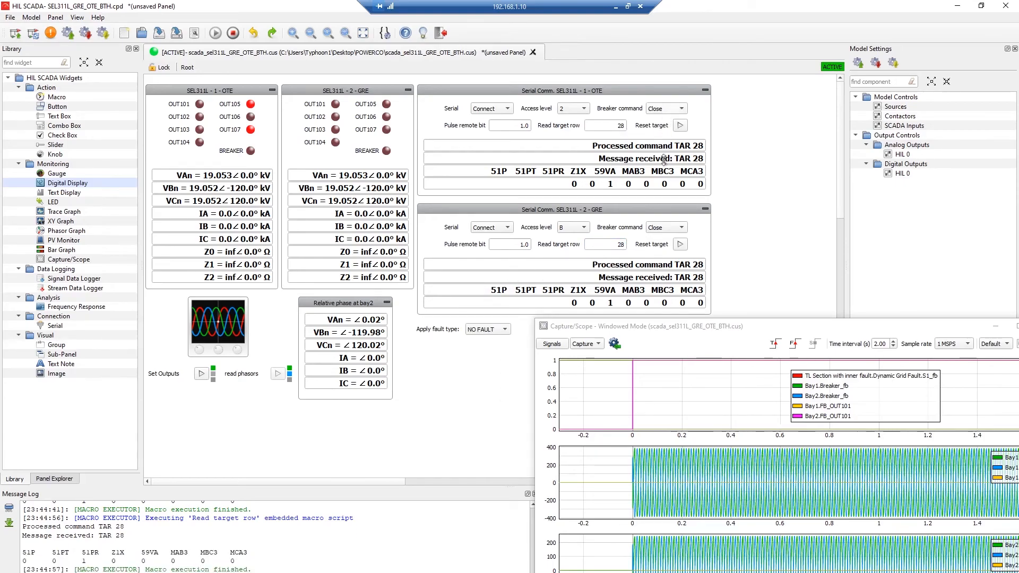
click(663, 229)
click(655, 238)
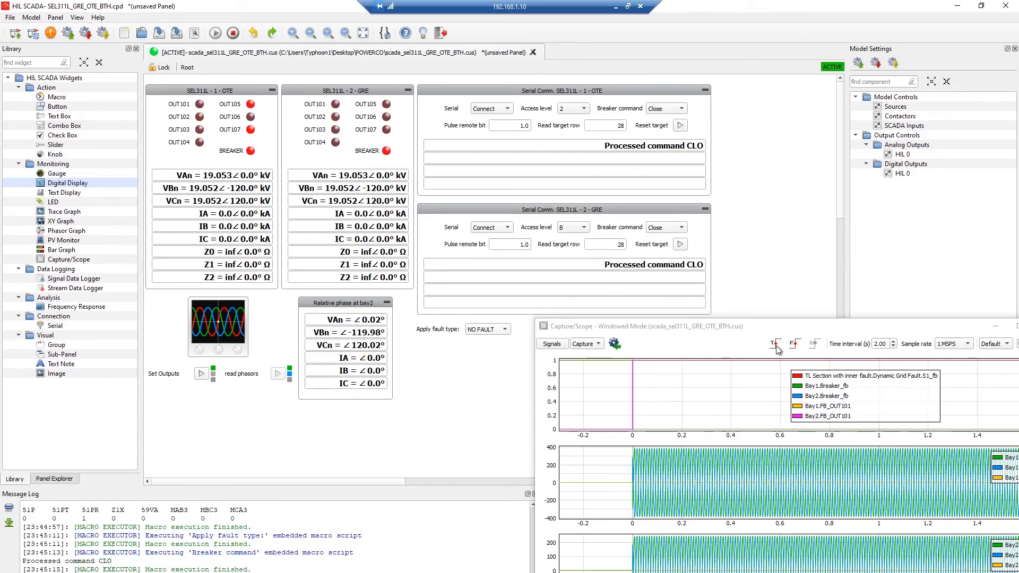
- Reset the targets on both relays and apply an A-B-N fault with the triggered capture armed
click(680, 244)
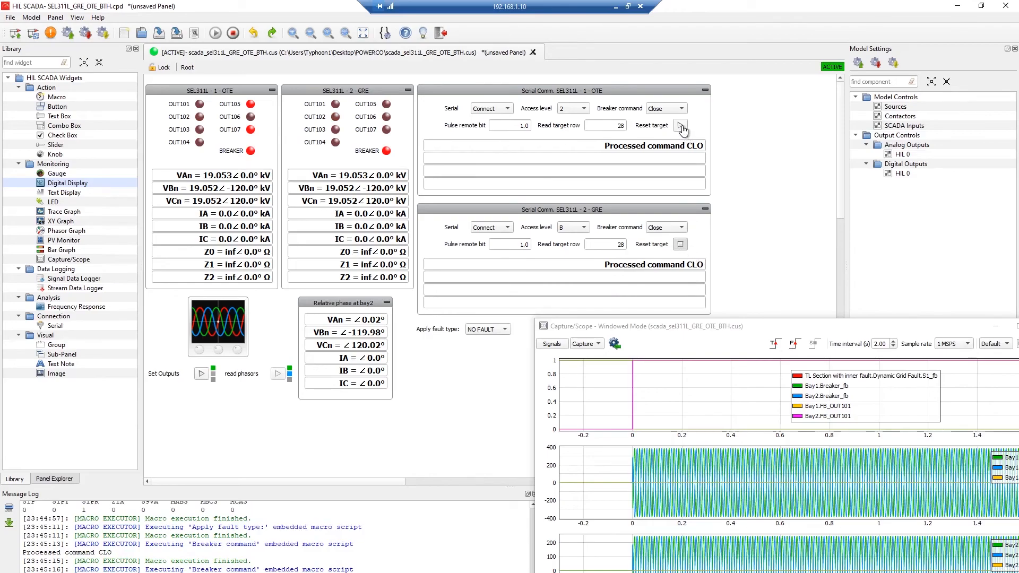
click(681, 126)
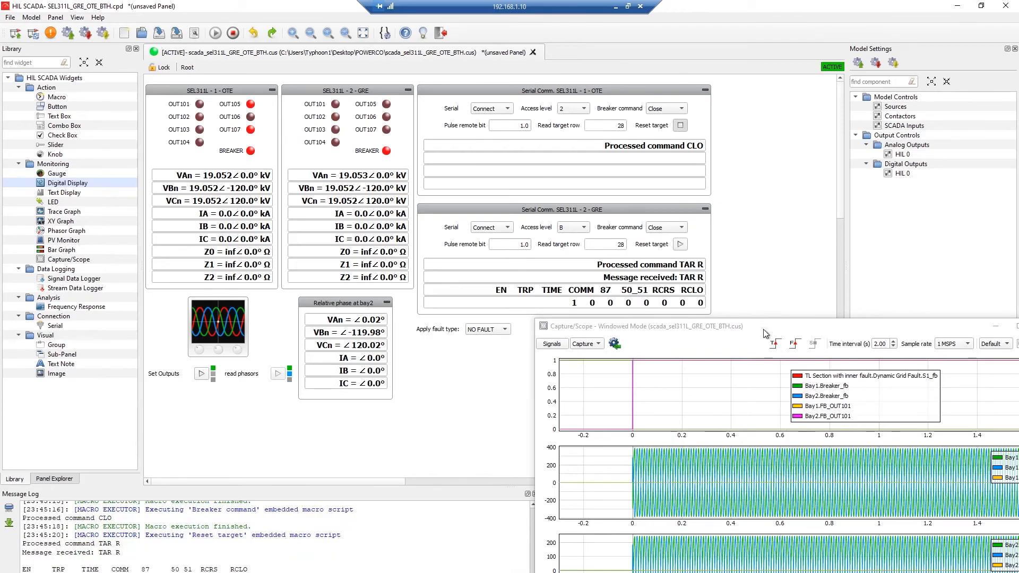
click(776, 346)
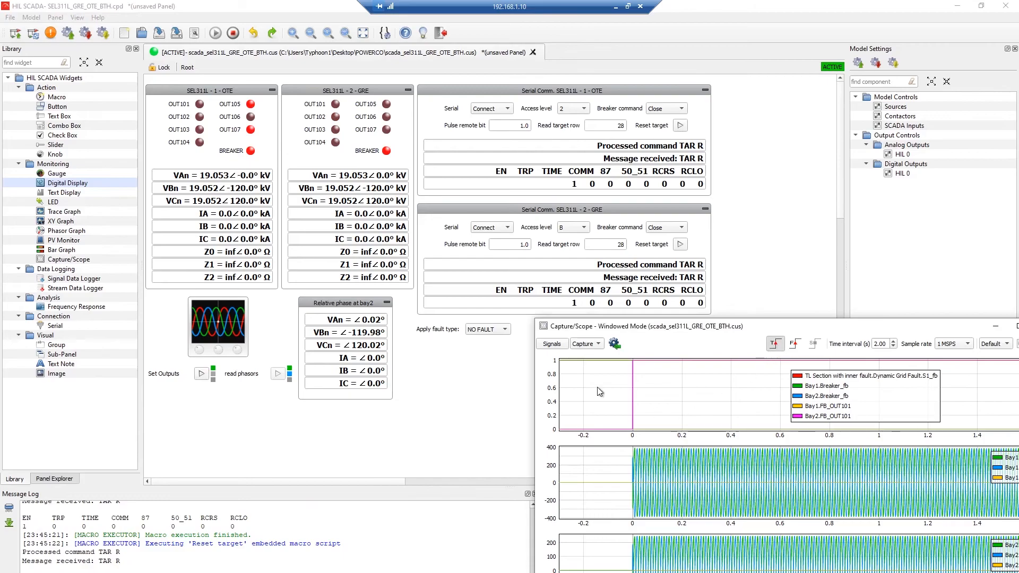
click(494, 330)
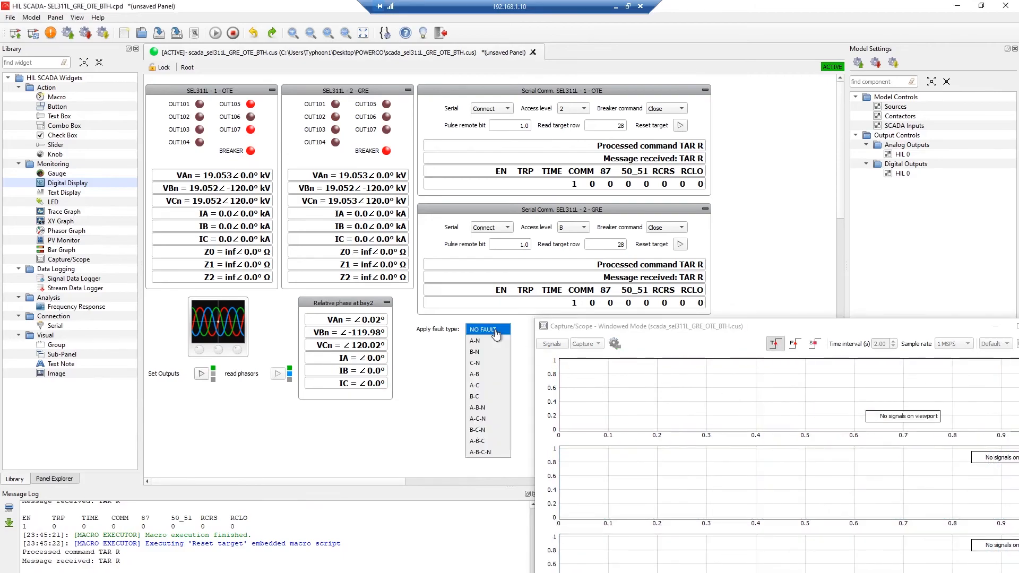
click(488, 409)
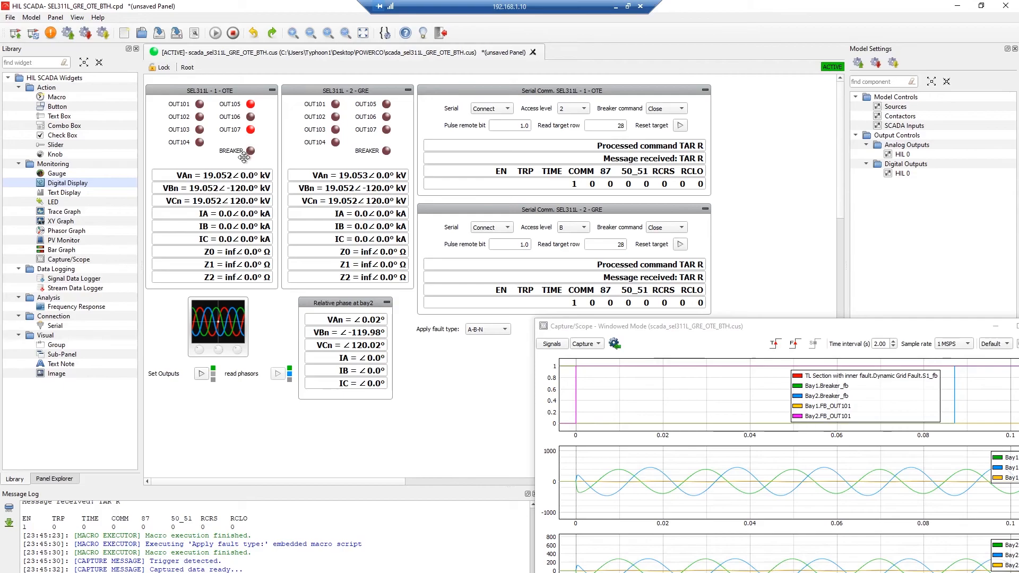
- Examine the A-B-N fault capture in the scope window, leaving the relay panels uncovered
drag(870, 326, 786, 304)
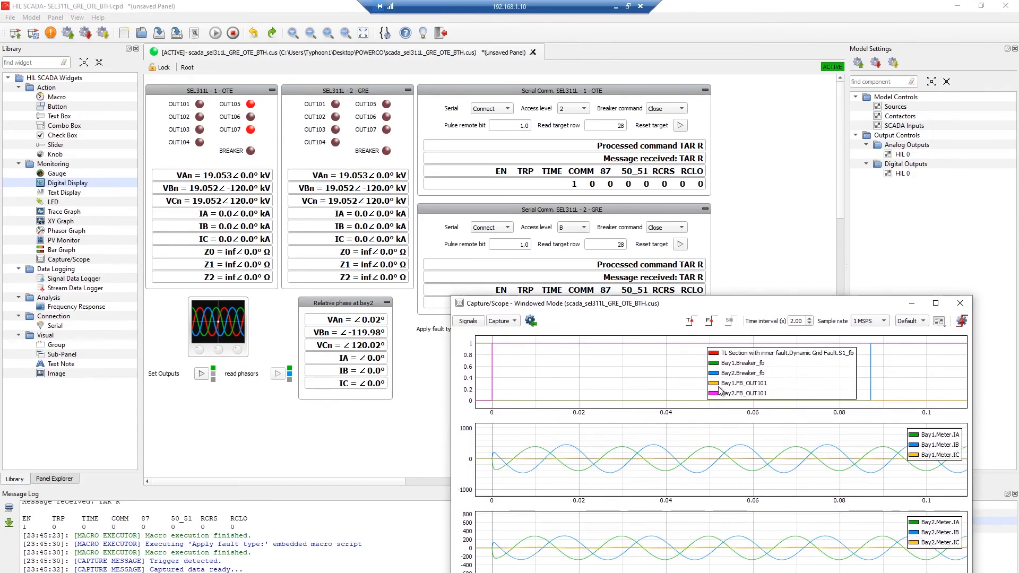
drag(720, 308, 788, 334)
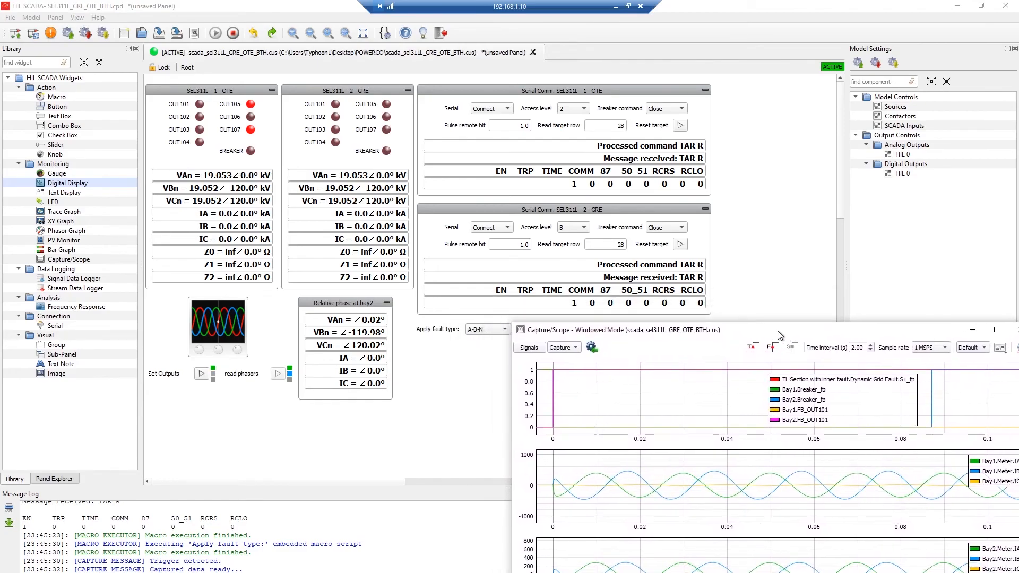
- Read target row 1 on the OTE and GRE relays for the A-B-N fault, repeating the GRE reading
double_click(616, 125)
text(1)
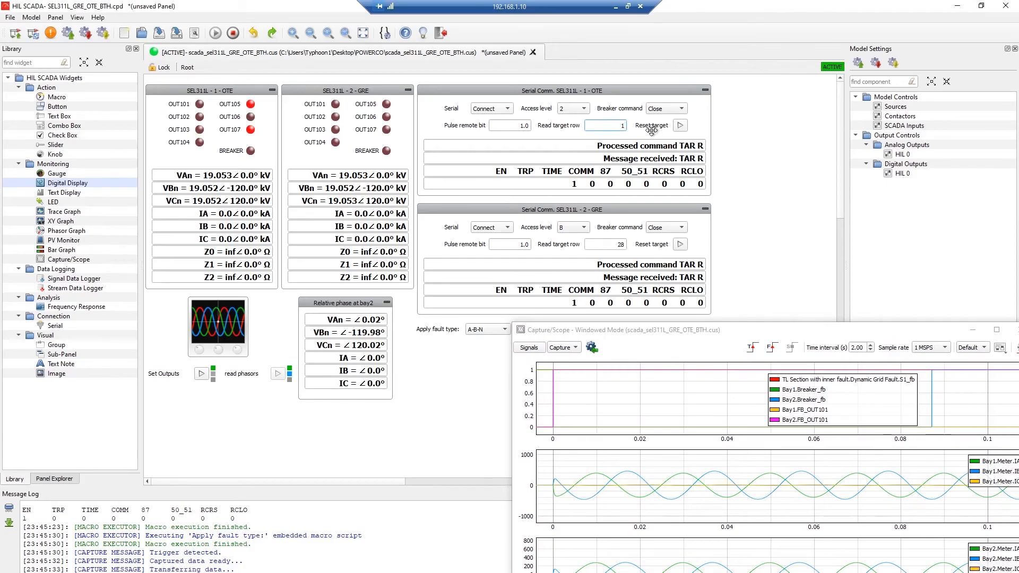
key(Return)
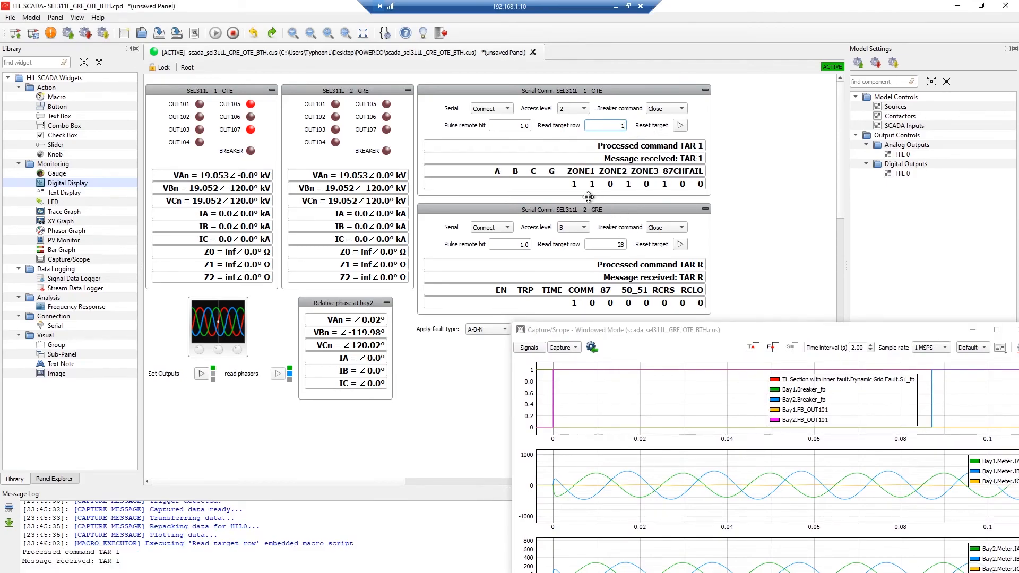
double_click(620, 245)
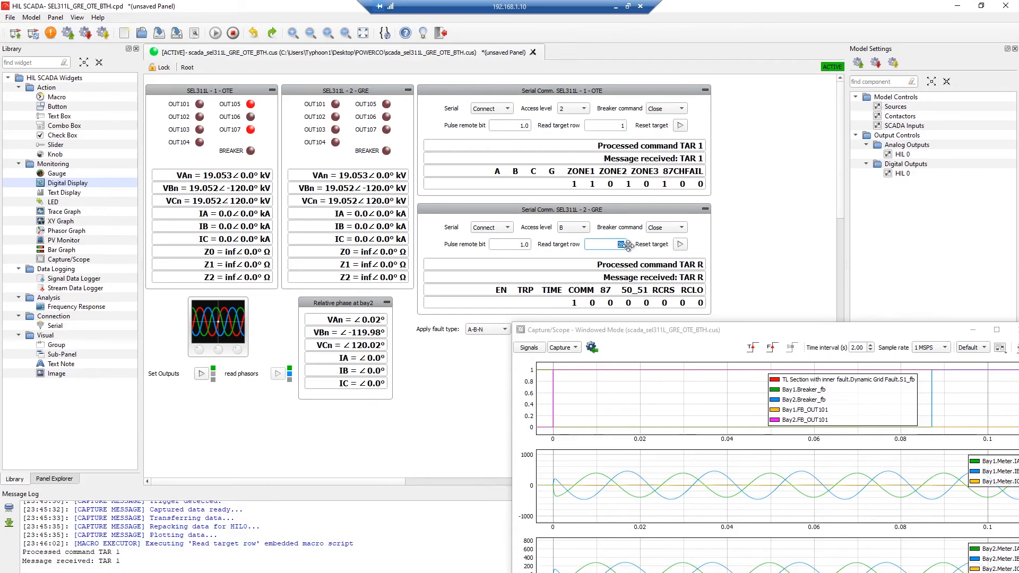
key(BackSpace)
text(1)
key(Return)
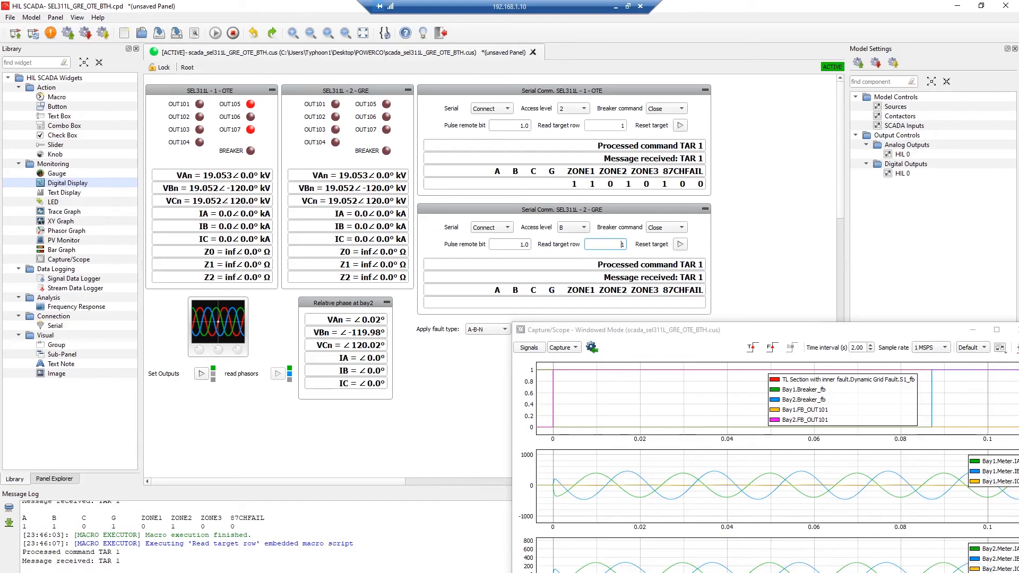
key(Return)
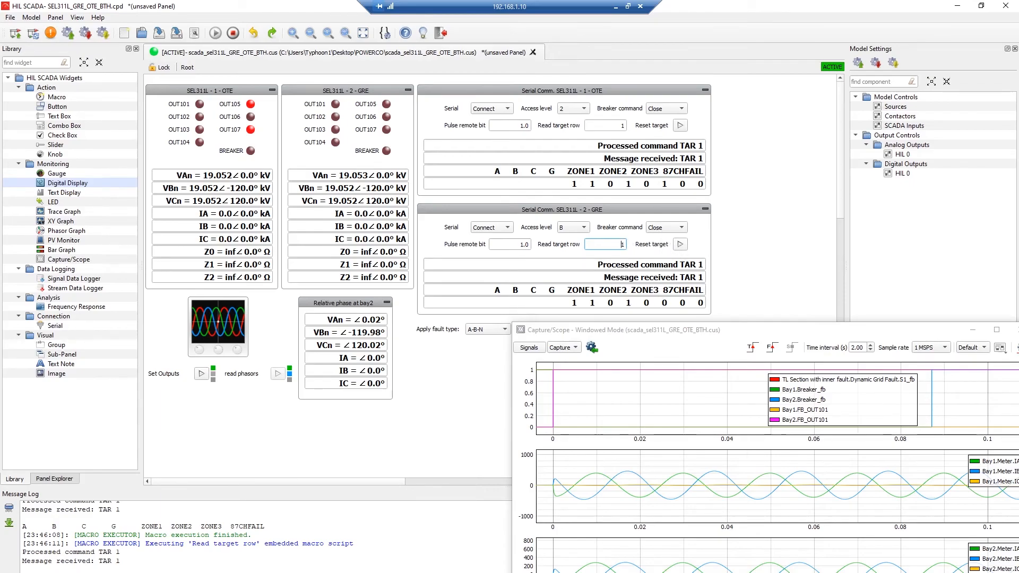
key(Return)
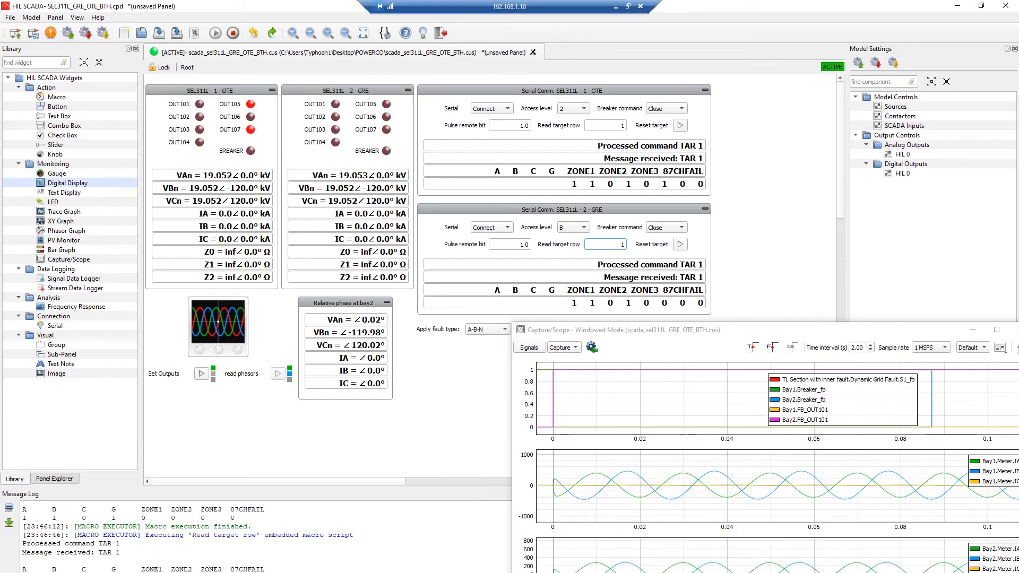
key(Return)
- Read target rows 0 and 28 on the GRE relay for the A-B-N fault
text(0)
key(Return)
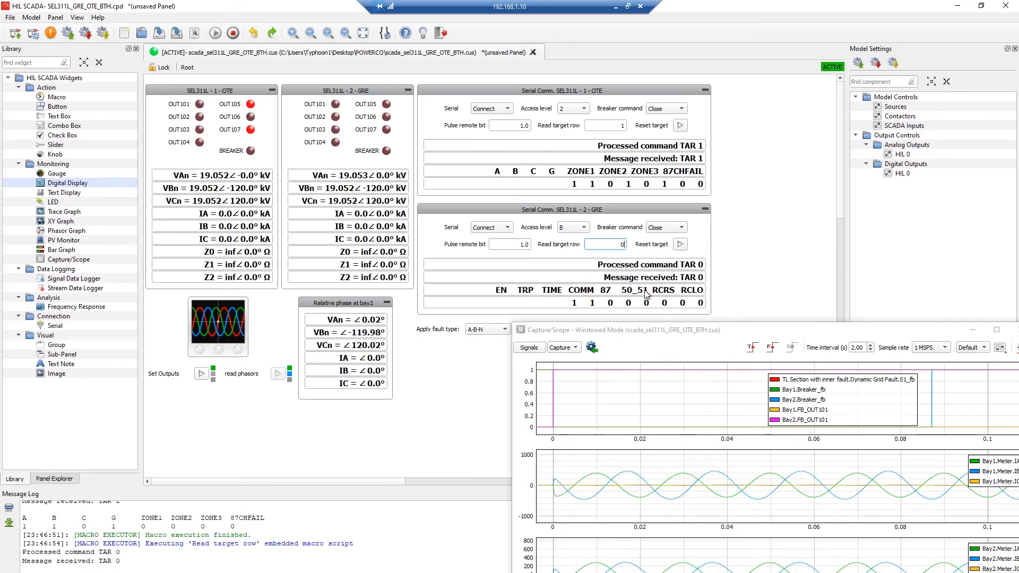
text(28)
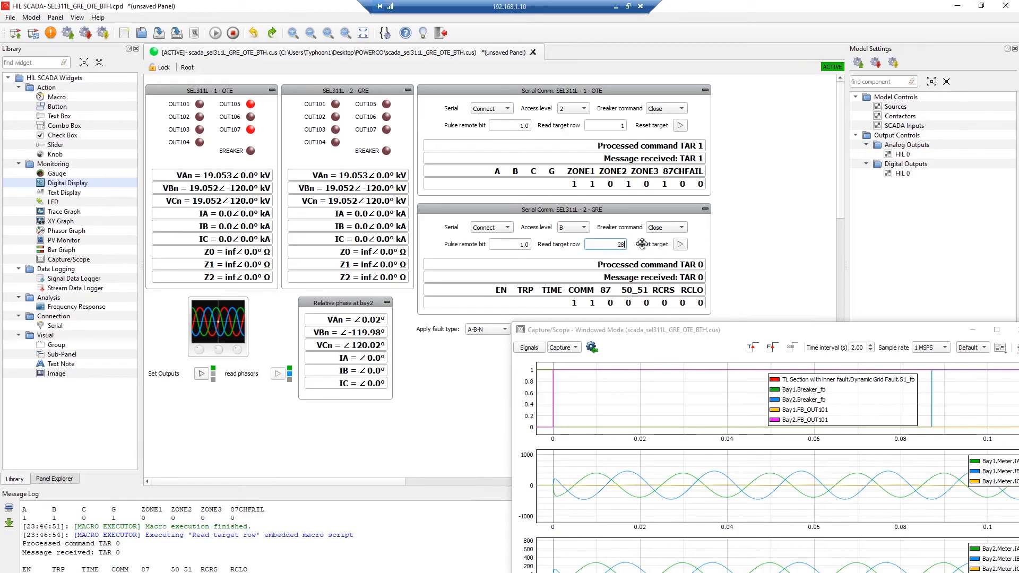
key(Return)
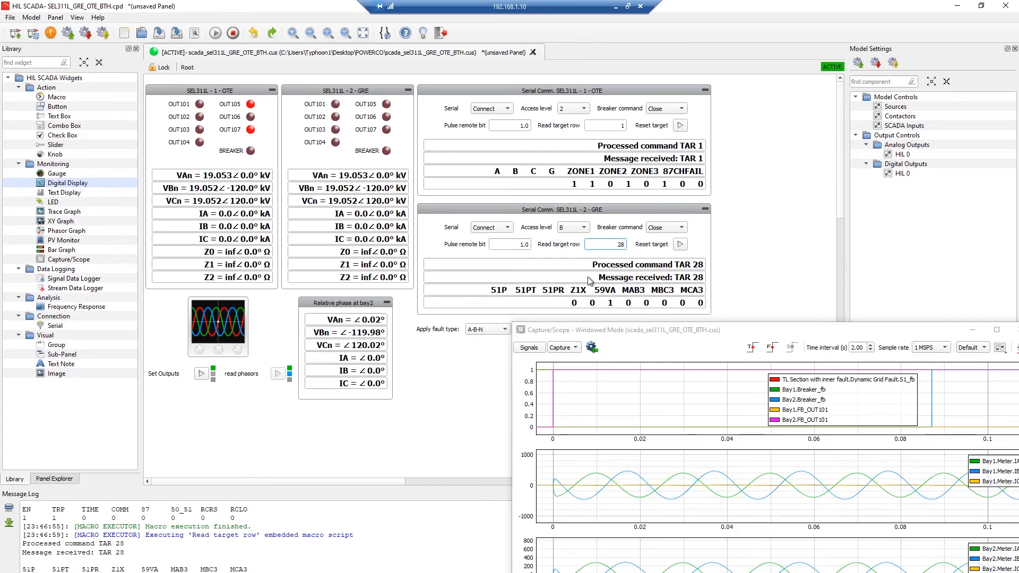
- Clear the A-B-N fault by choosing NO FAULT and reset the targets on both relays
click(499, 331)
click(501, 253)
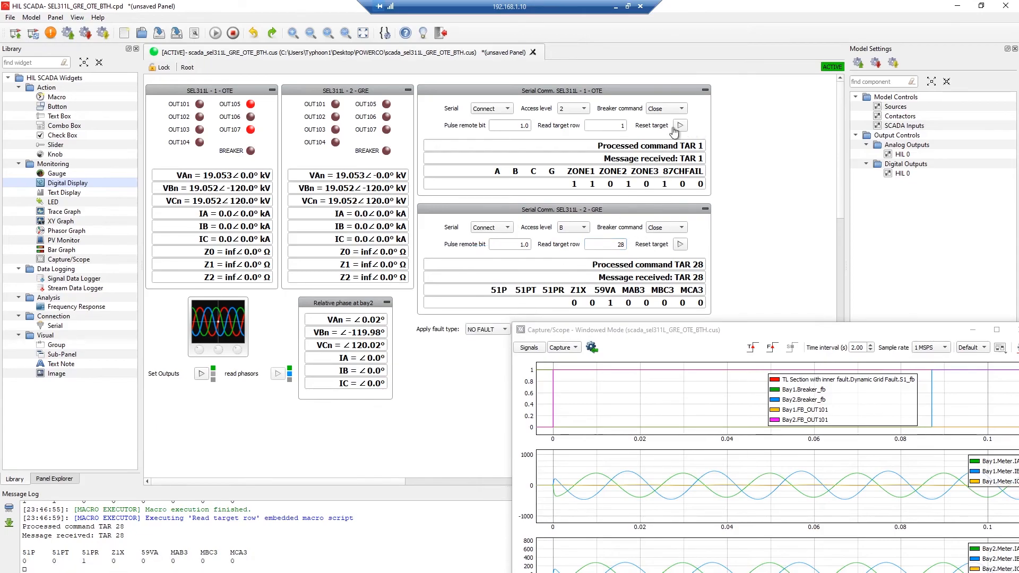
click(680, 126)
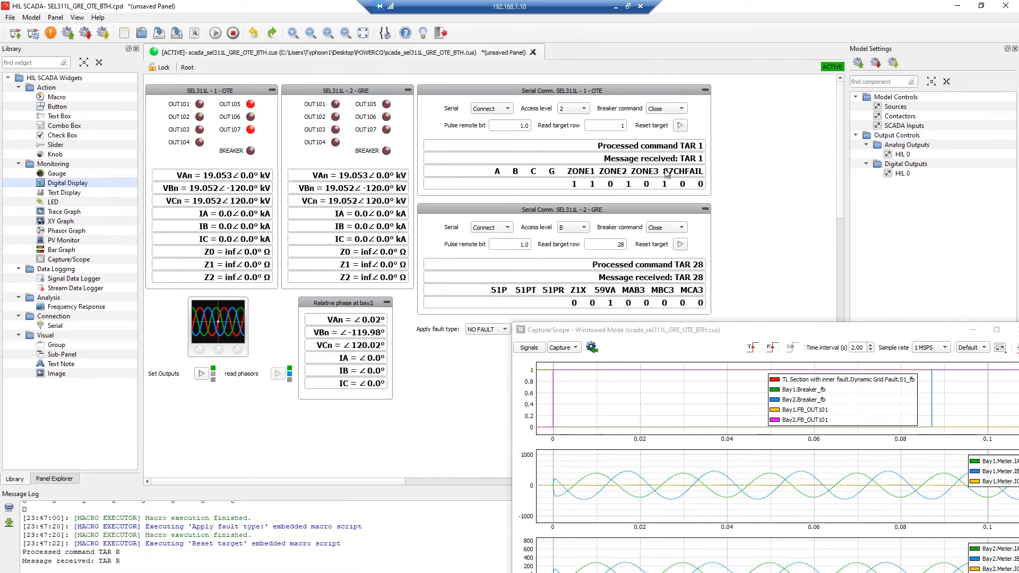
click(682, 245)
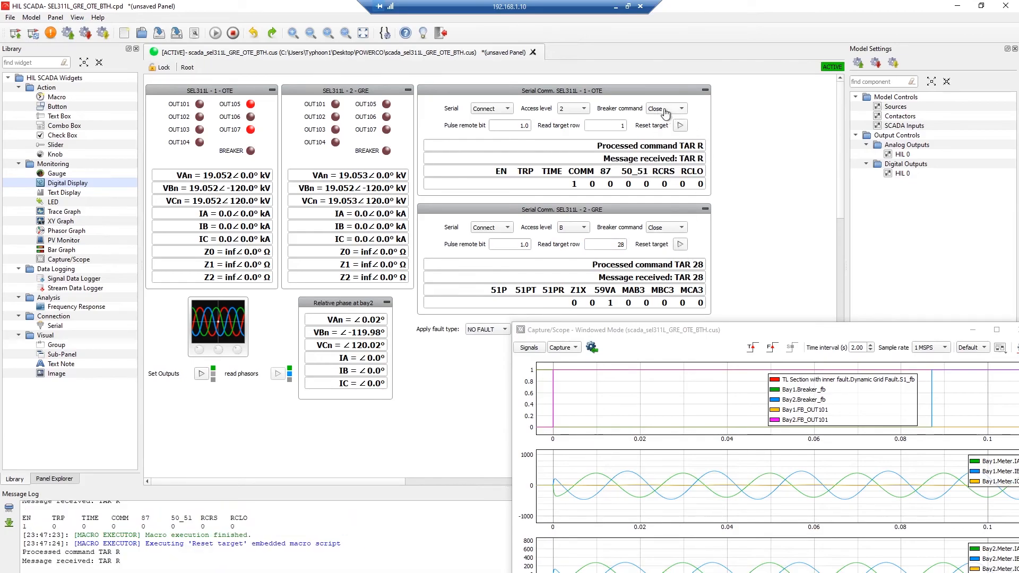
- Close the breakers of both the OTE and GRE relays
click(664, 110)
click(665, 110)
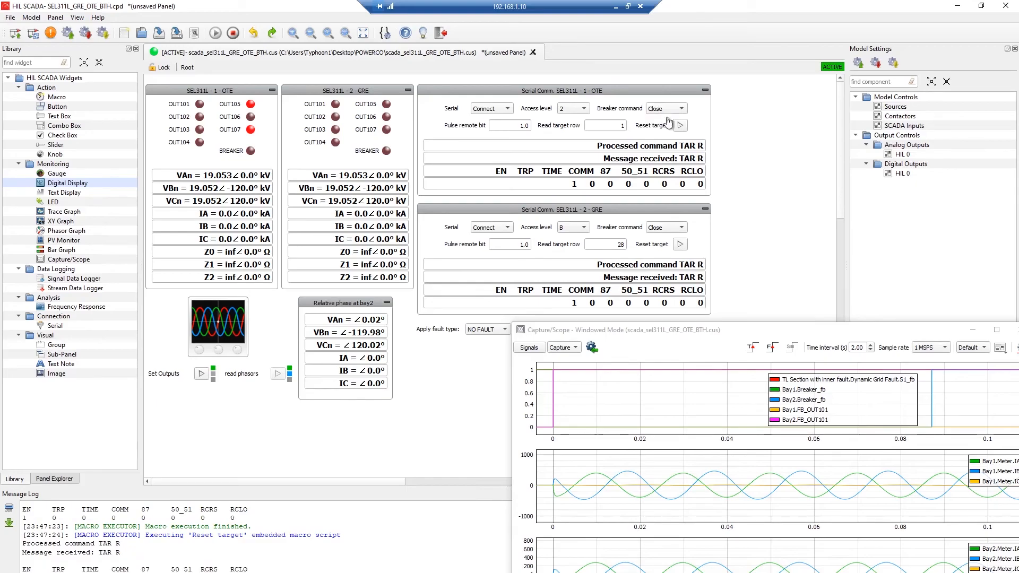
click(672, 229)
click(664, 228)
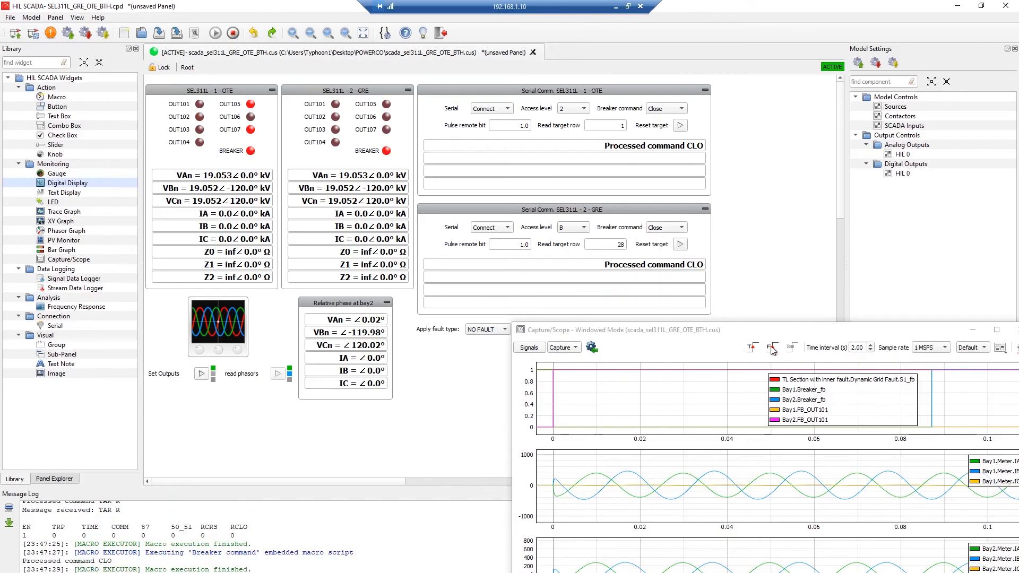
- Arm the triggered capture and apply an A-B-C fault
click(752, 349)
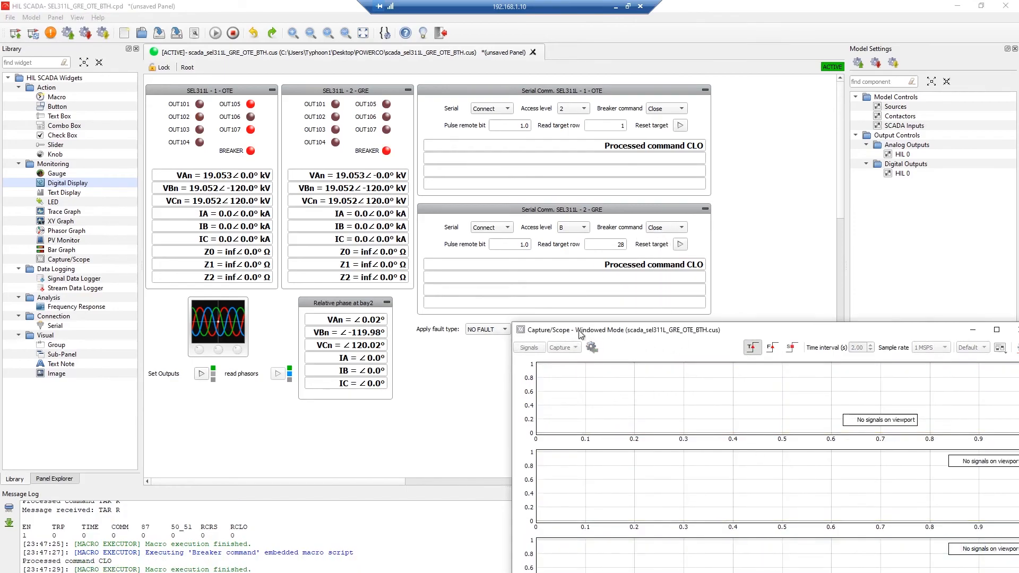
click(486, 330)
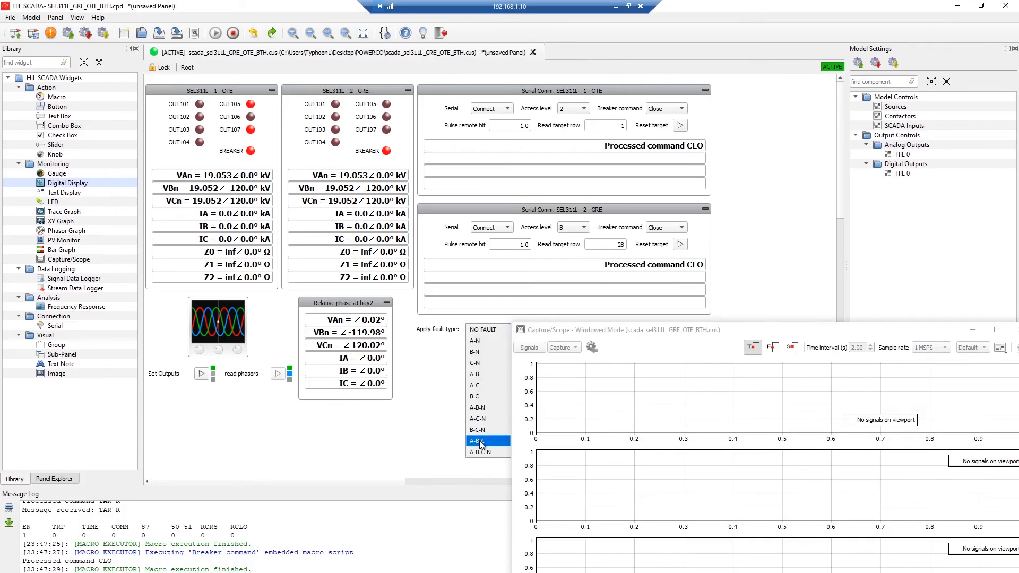
click(481, 444)
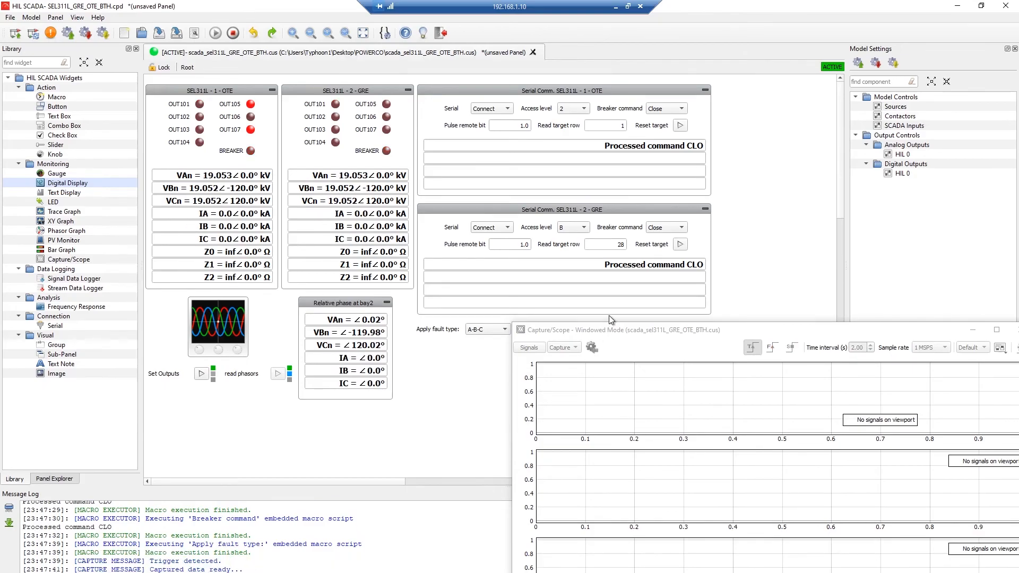
- Bring the A-B-C fault capture into view and examine its breaker and current waveforms over the full recording
drag(719, 337, 672, 304)
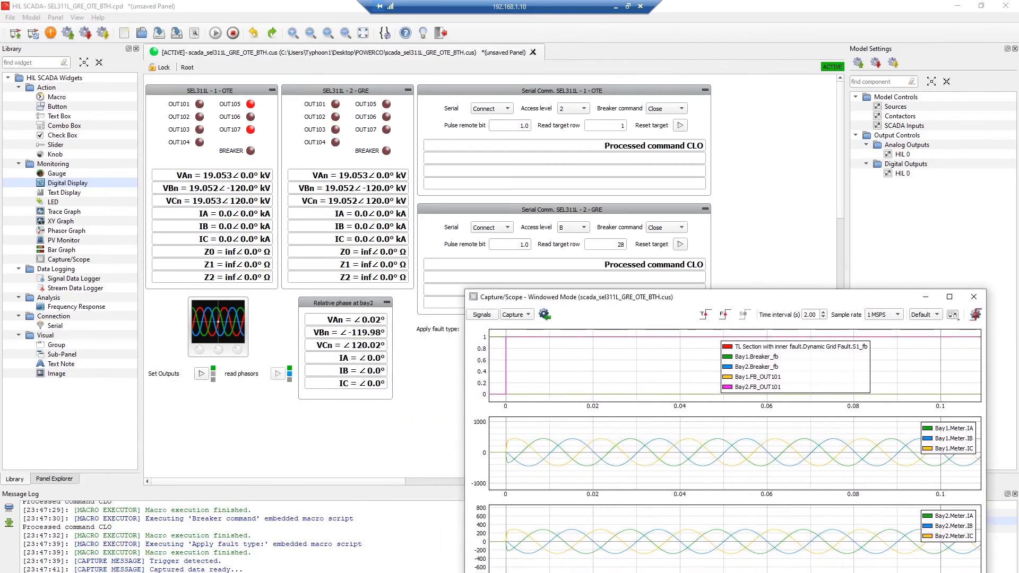
double_click(598, 522)
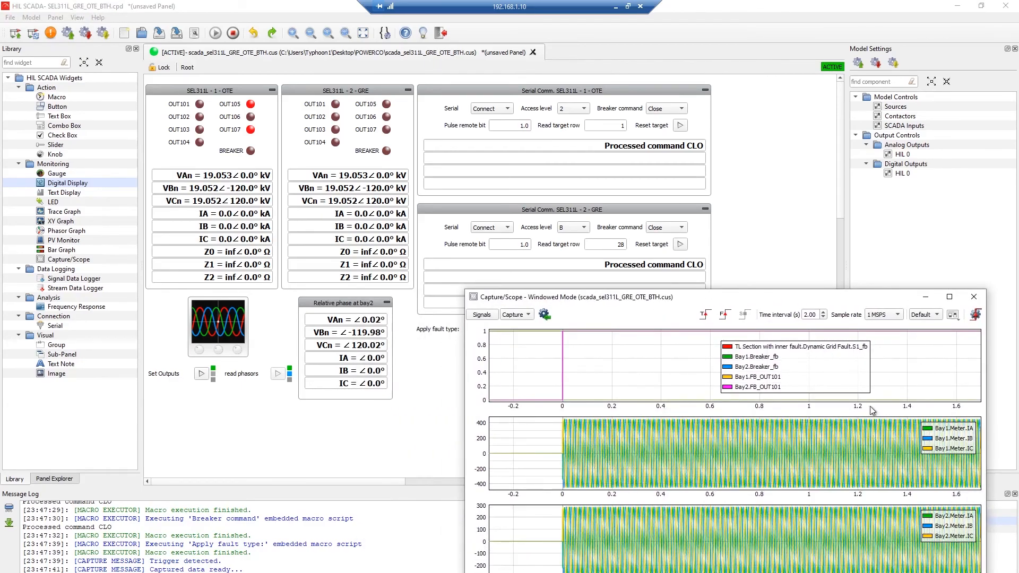
drag(693, 297, 709, 366)
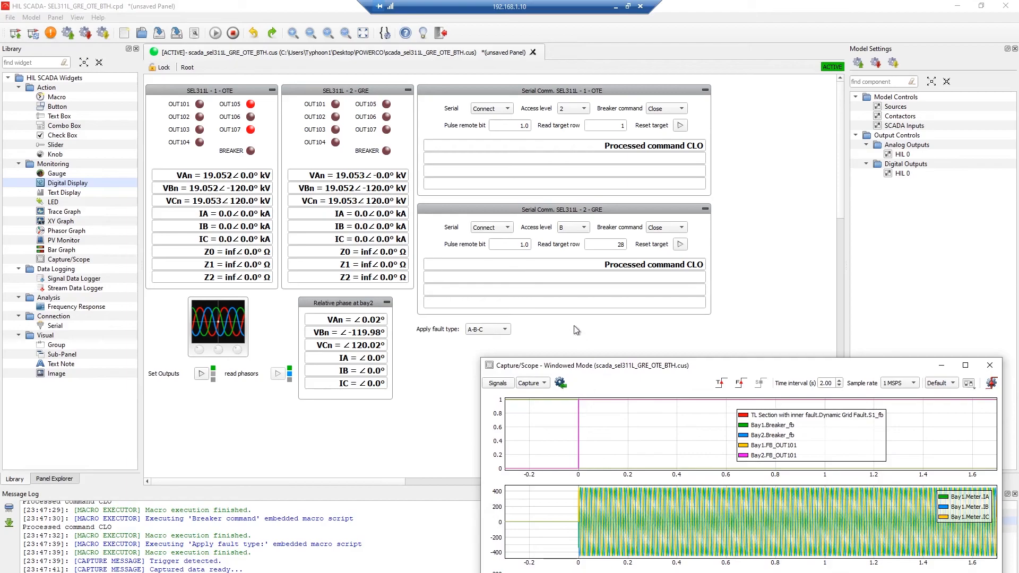
- Read target row 1 on the OTE relay and target row 28 on the GRE relay for the A-B-C fault
click(621, 125)
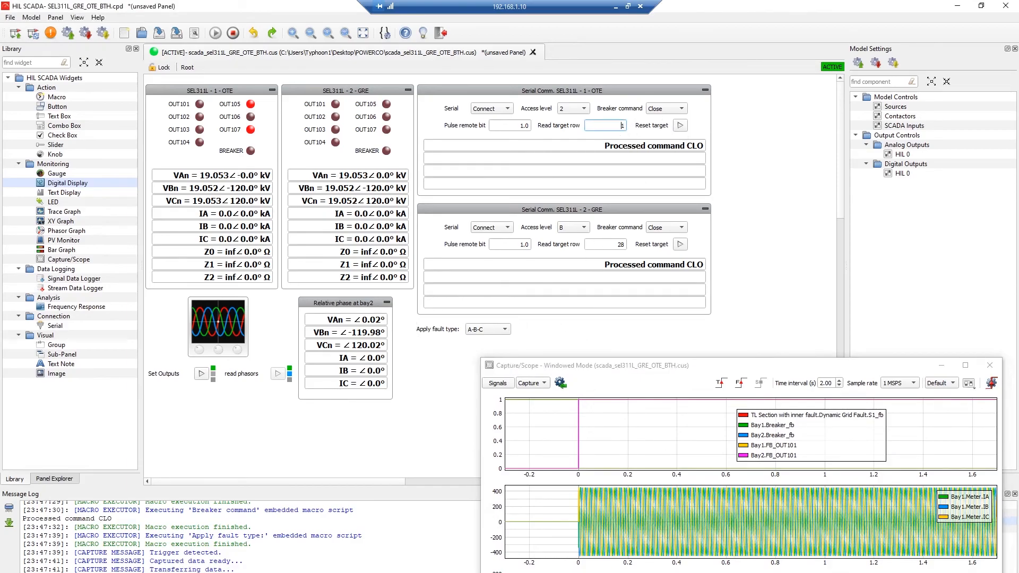
key(Return)
click(619, 244)
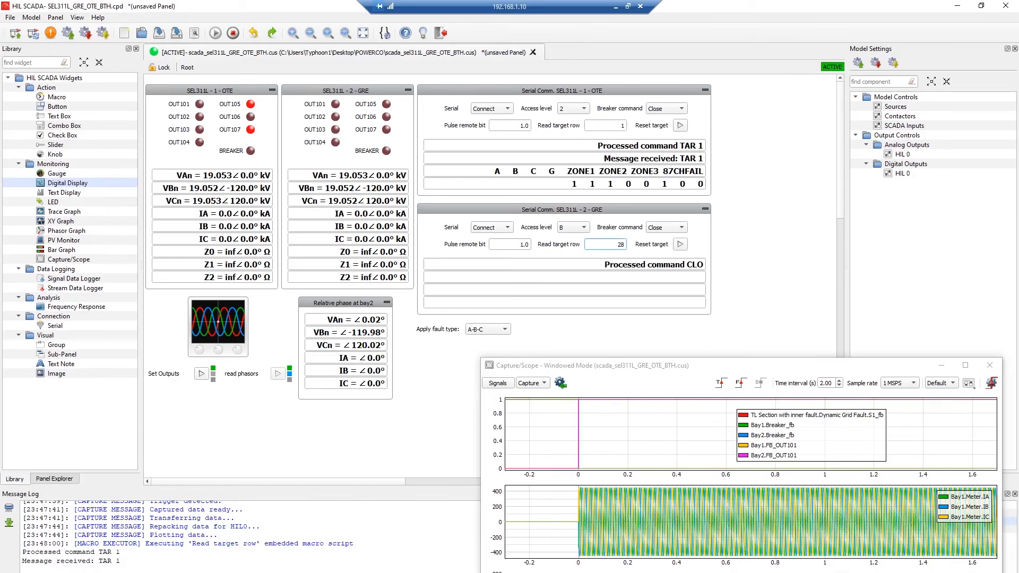
key(Return)
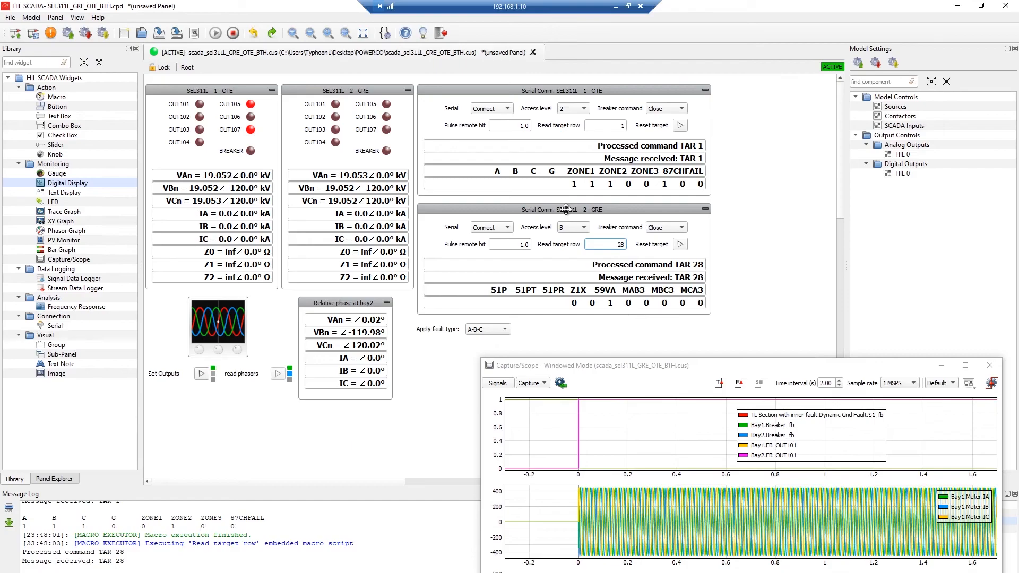
- Read target row 1 on the GRE relay and target row 28 on the OTE relay for the A-B-C fault
double_click(619, 245)
click(555, 295)
text(1)
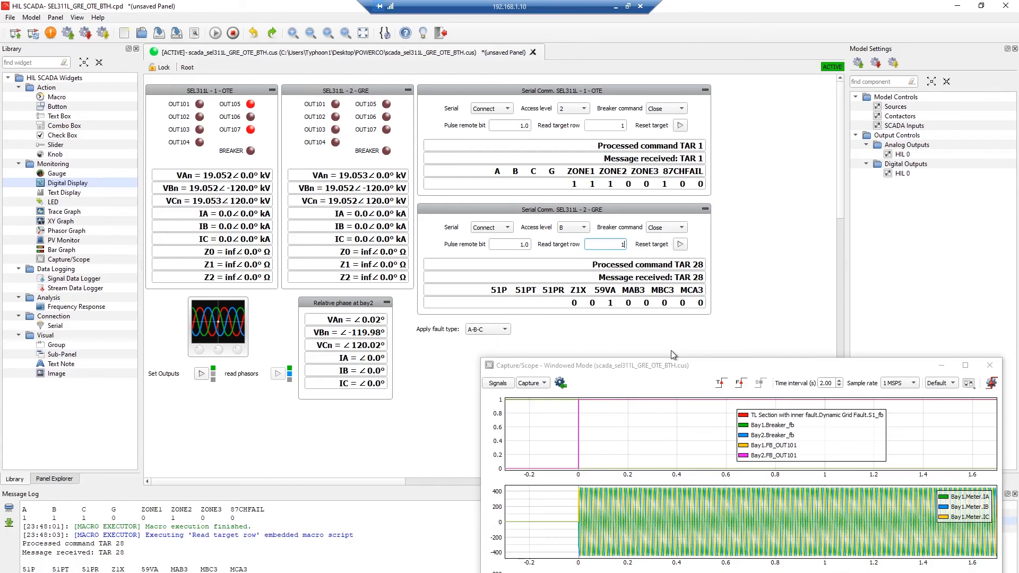
key(Return)
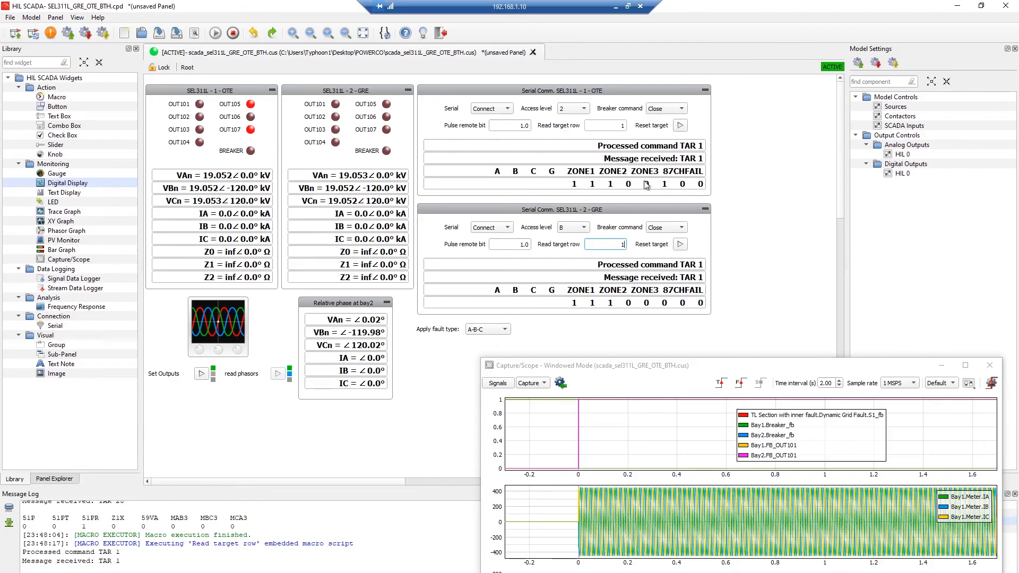
double_click(611, 125)
text(28)
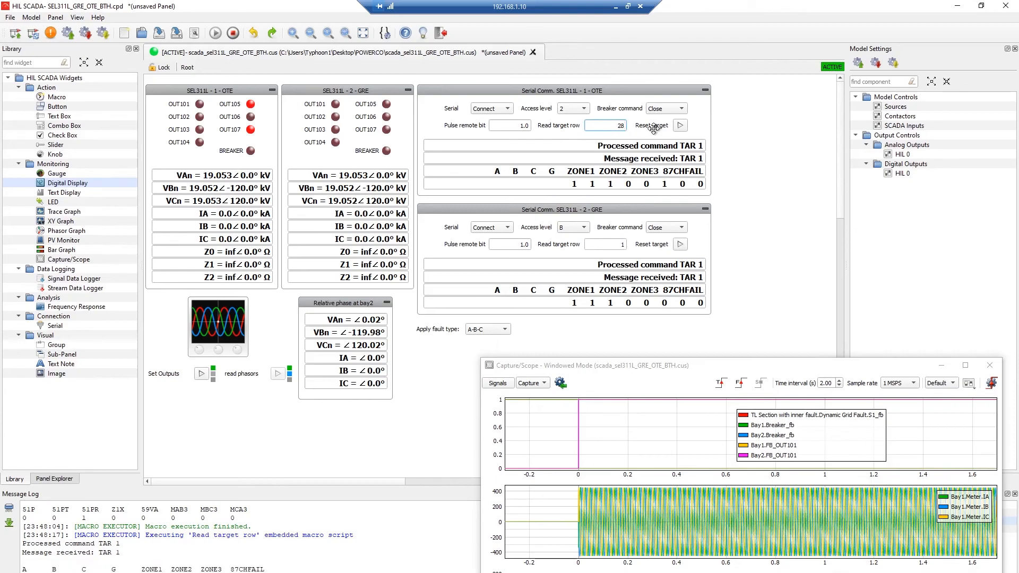
key(Return)
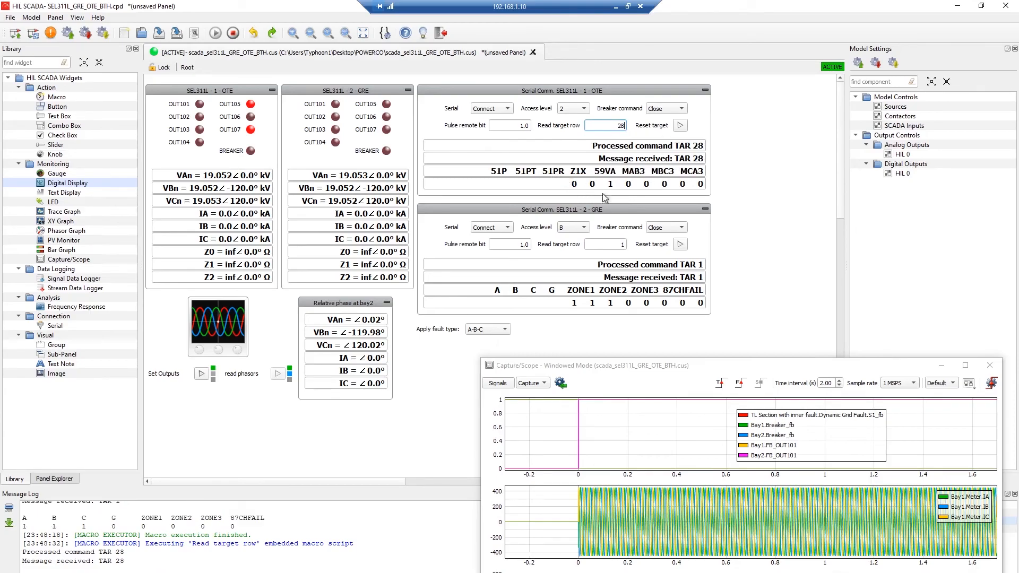
- Stop the simulation and, in Schematic Editor, change the phase fault resistance and set the fault position to 0.95 for TL Section with inner fault
click(234, 33)
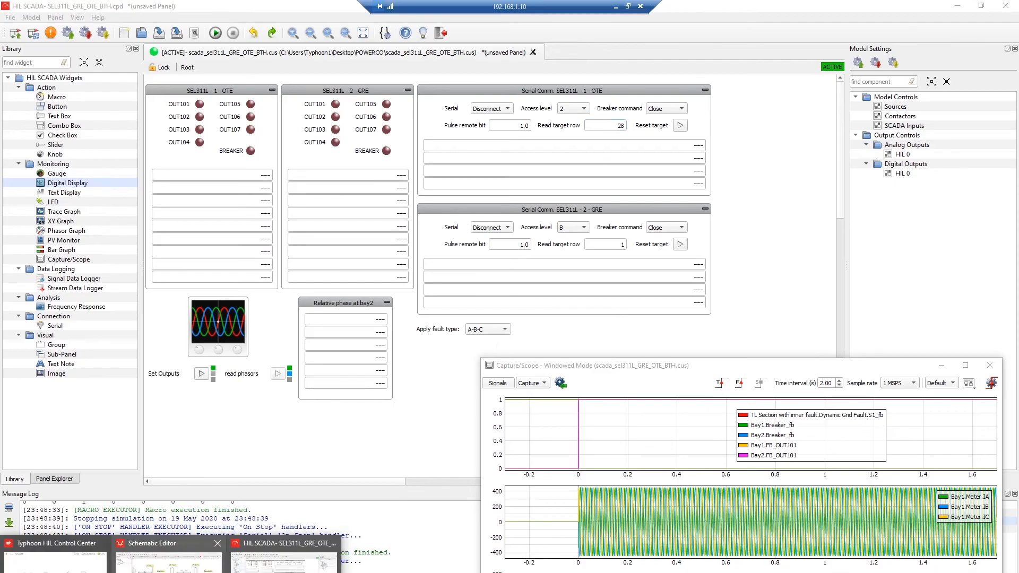
click(169, 552)
double_click(660, 219)
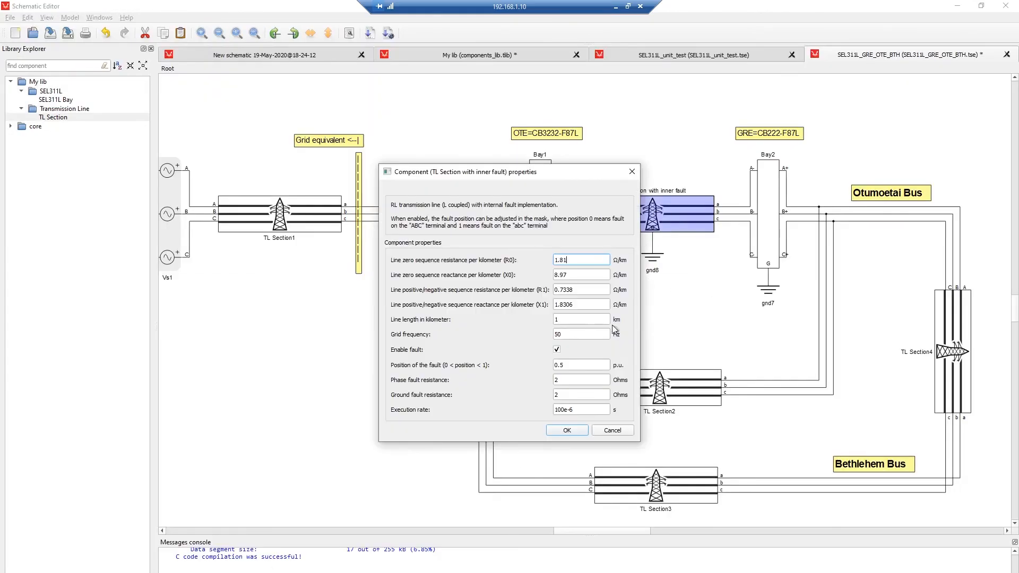
drag(569, 380, 525, 384)
text(1d-4e-4)
key(Tab)
key(shift+Tab)
key(shift+Tab)
text(0.95)
click(567, 430)
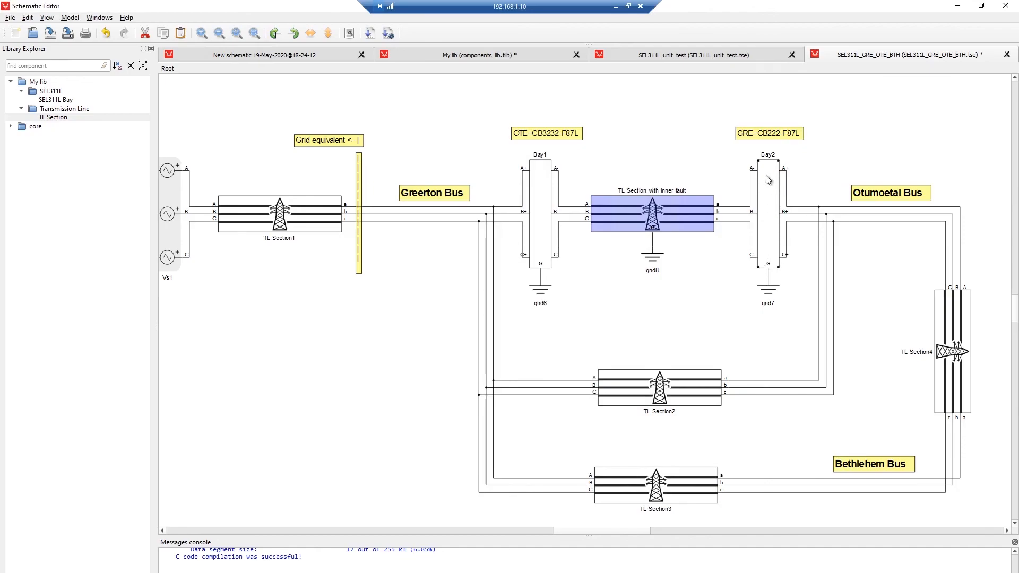
- Compile and load the edited model into HIL SCADA, and start the simulation with a 4 s capture interval
click(704, 289)
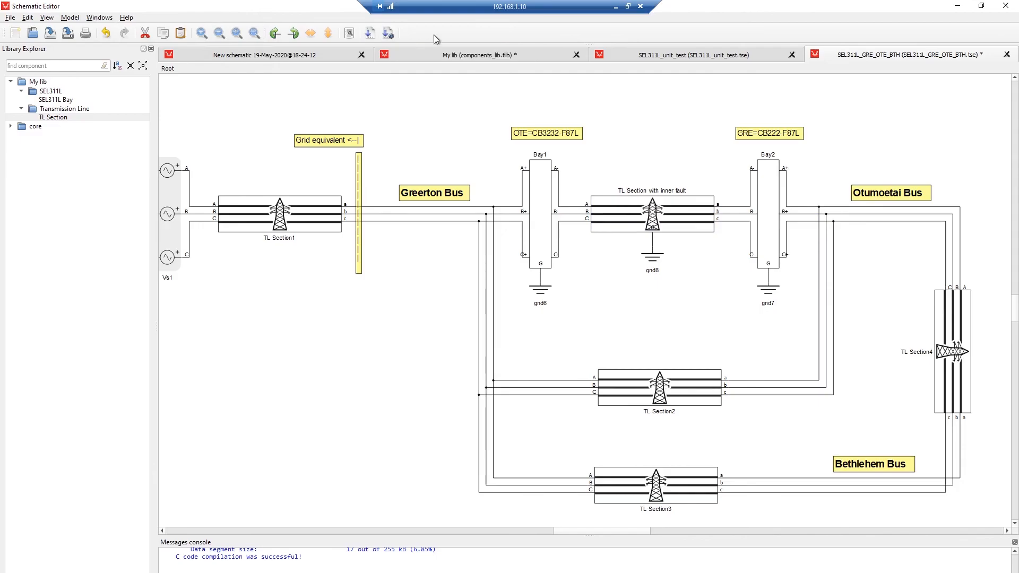
click(394, 37)
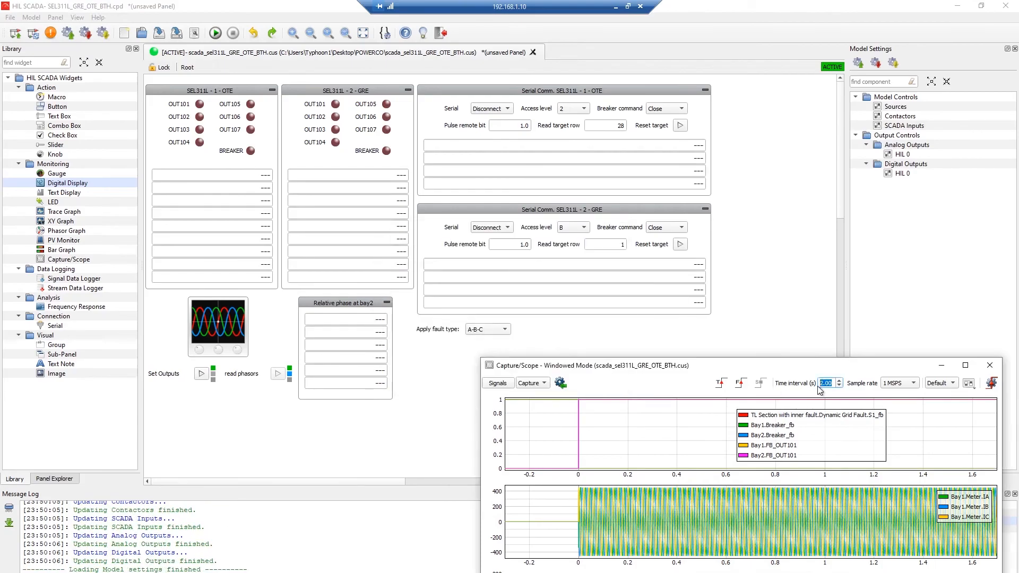
click(215, 33)
- Connect the serial communication of both the OTE and GRE relays and set each to access level 2
click(491, 109)
click(486, 99)
click(574, 113)
click(574, 109)
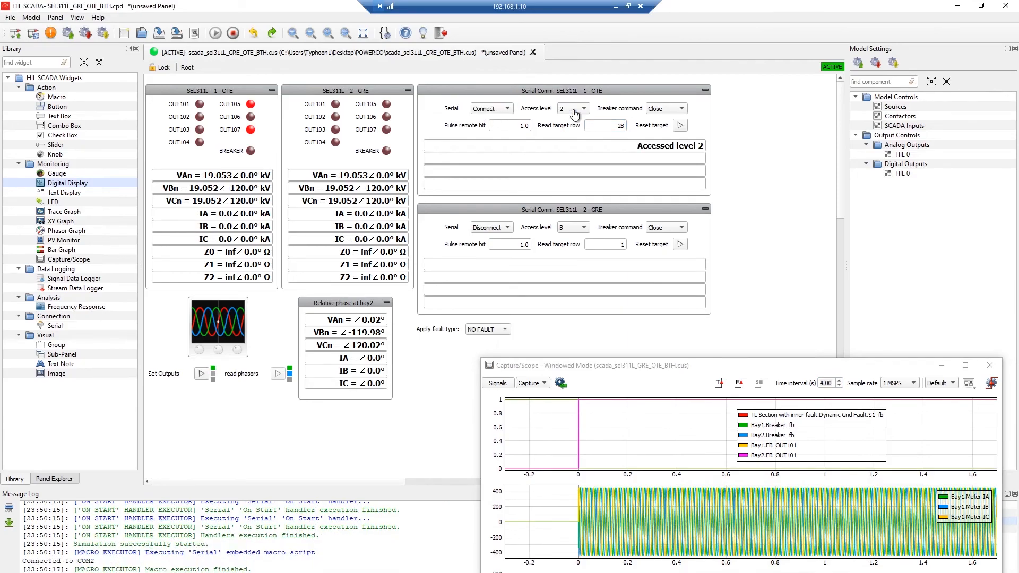
click(491, 228)
click(485, 218)
click(573, 228)
click(567, 251)
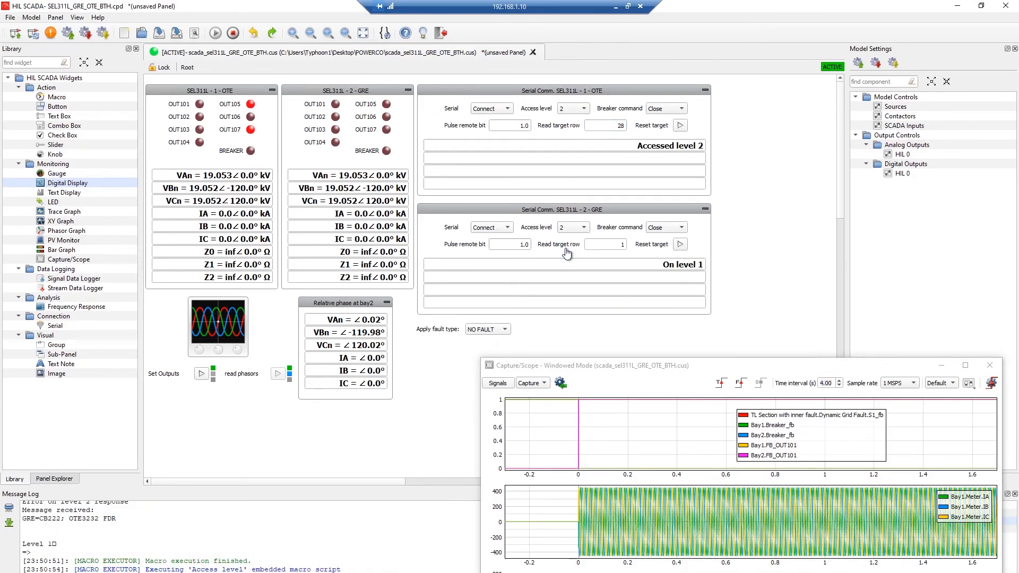
- Close the breakers of both relays and reset the targets on the GRE and OTE relays
click(666, 229)
click(664, 230)
click(681, 245)
click(681, 128)
- Arm the triggered capture and apply an A-N fault, moving the capture window clear of the fault selector
click(721, 383)
click(491, 332)
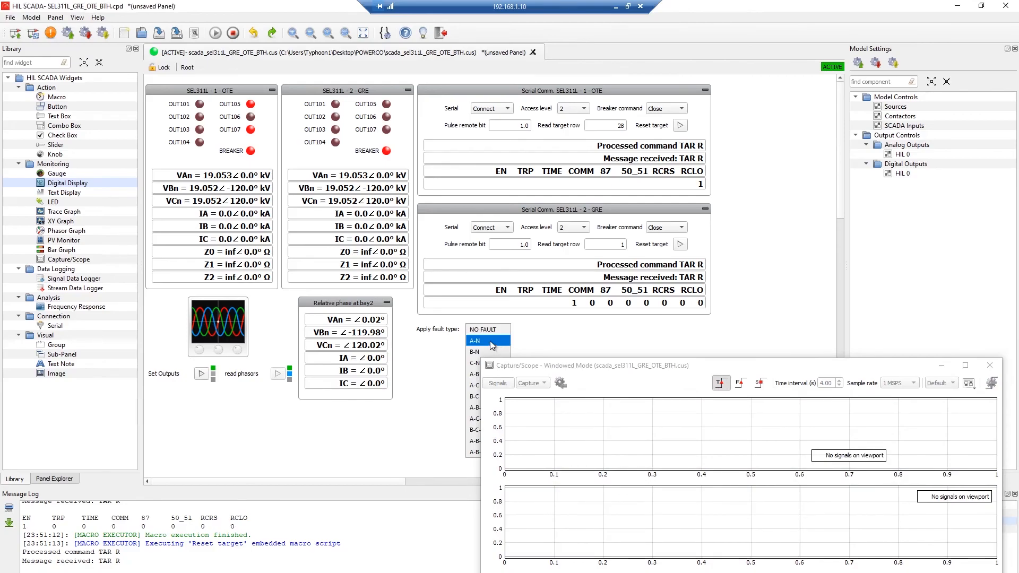
click(492, 346)
drag(551, 369, 583, 347)
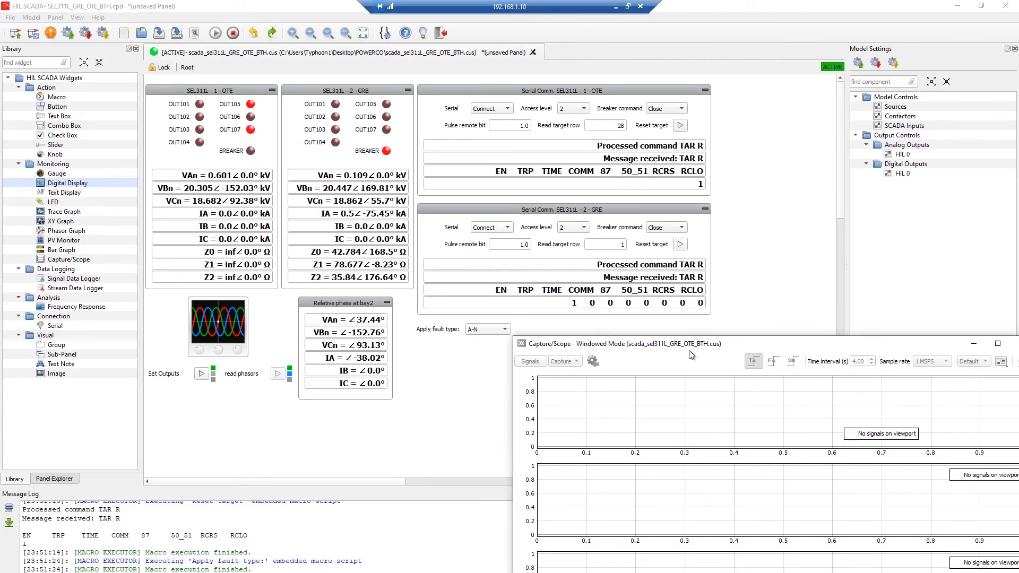
- Read target row 1 on both the OTE and GRE relays for the A-N fault
click(622, 126)
text(1)
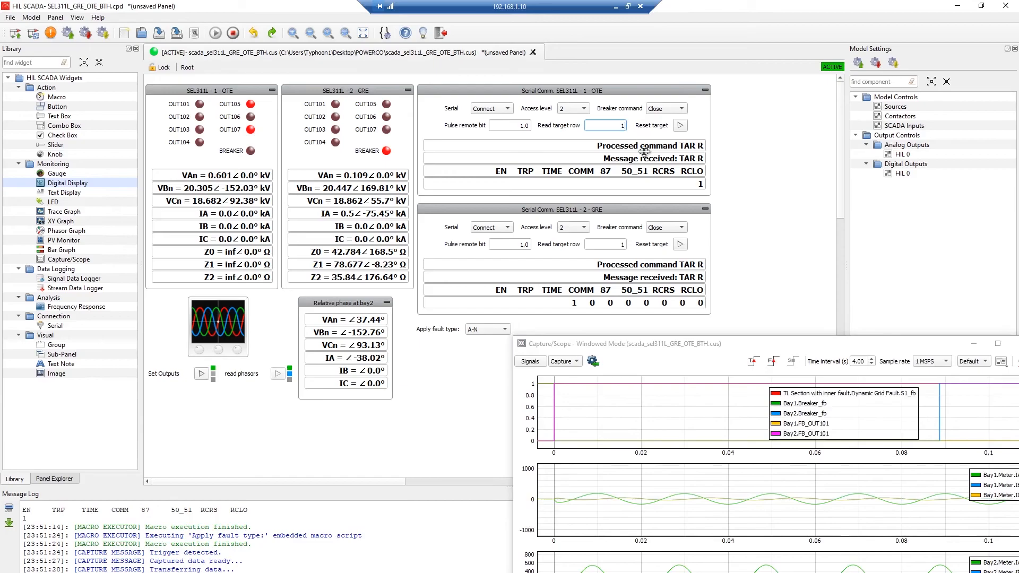
key(Return)
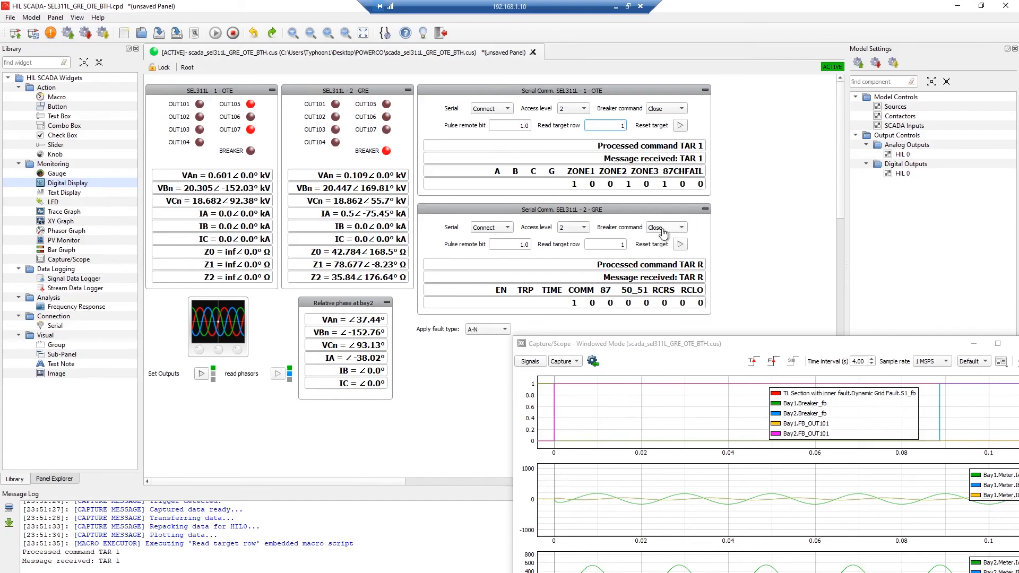
click(622, 244)
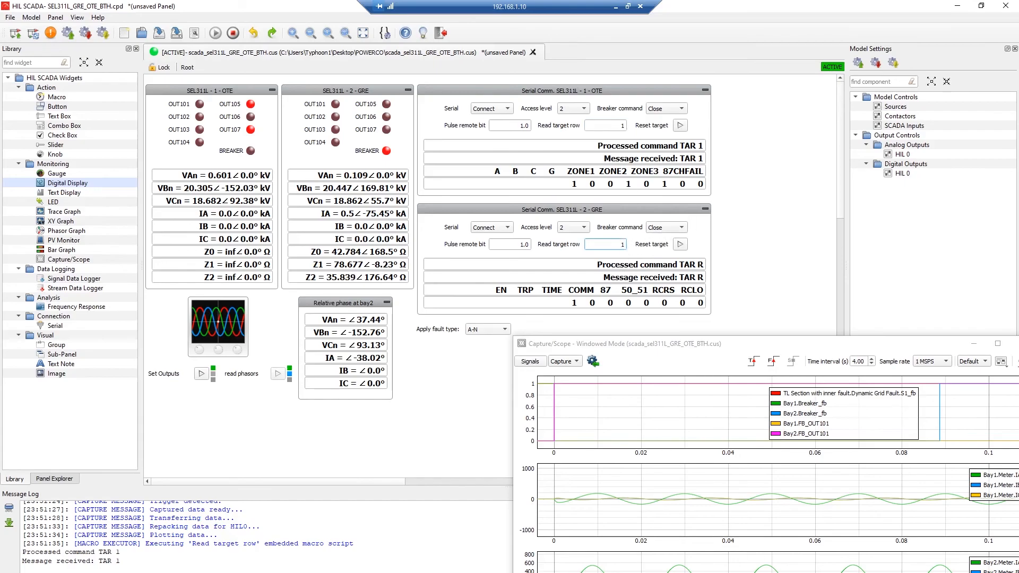
key(Return)
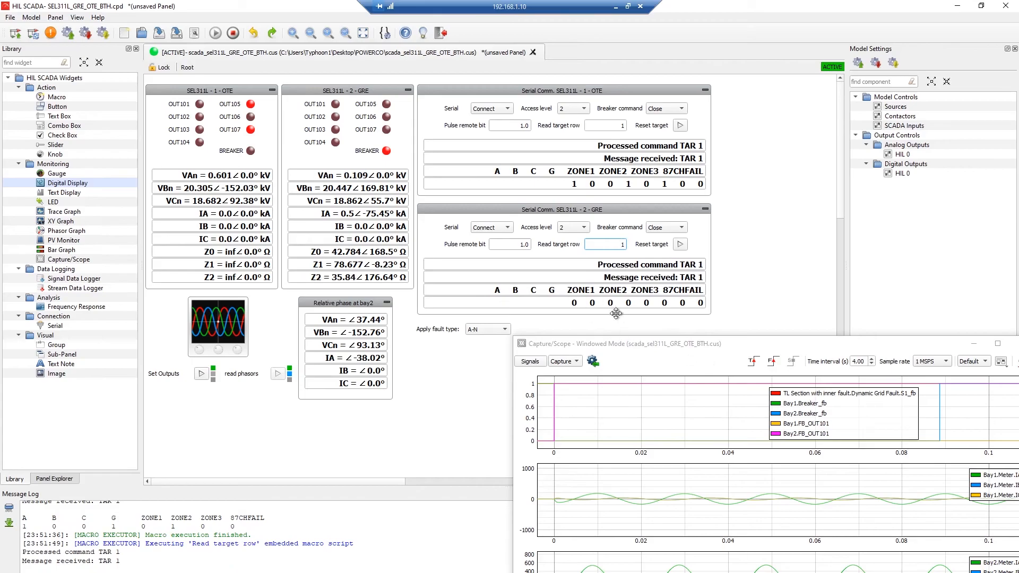
- Clear the A-N fault by choosing NO FAULT, then close the OTE relay's breaker and reset its targets
click(491, 329)
click(492, 320)
click(665, 109)
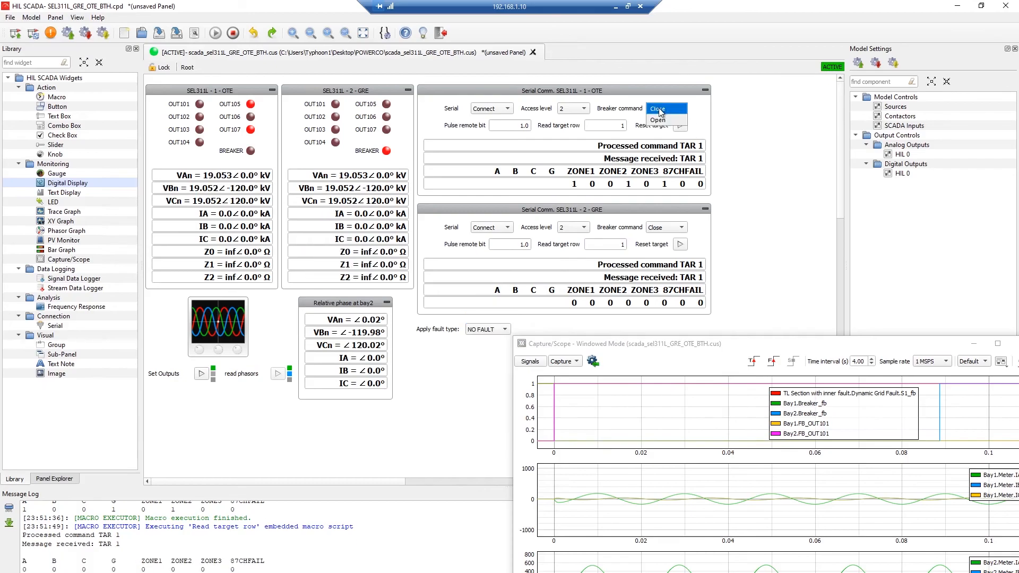
click(661, 110)
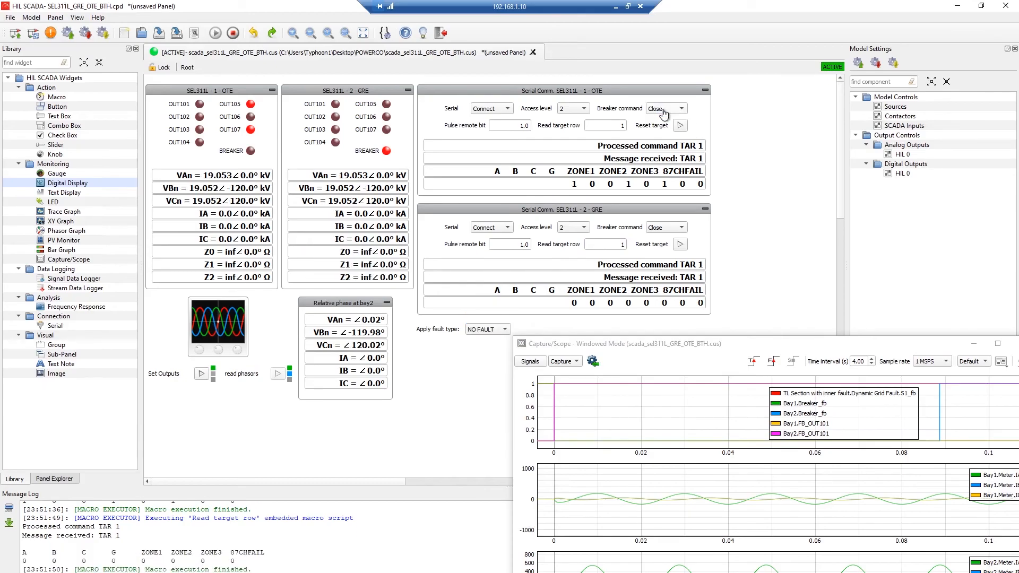
click(681, 127)
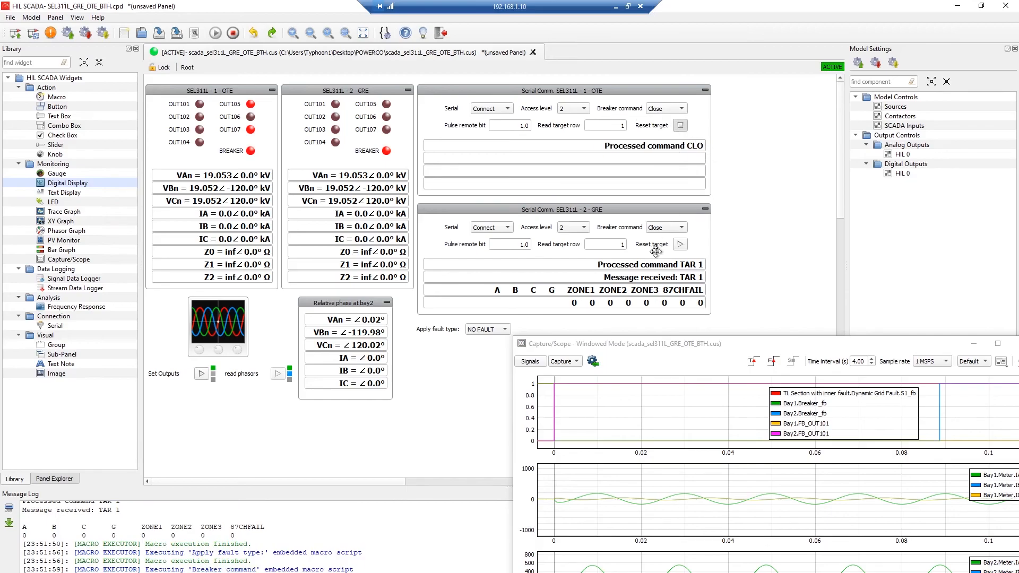
- Arm the triggered capture and apply an A-B fault
click(755, 361)
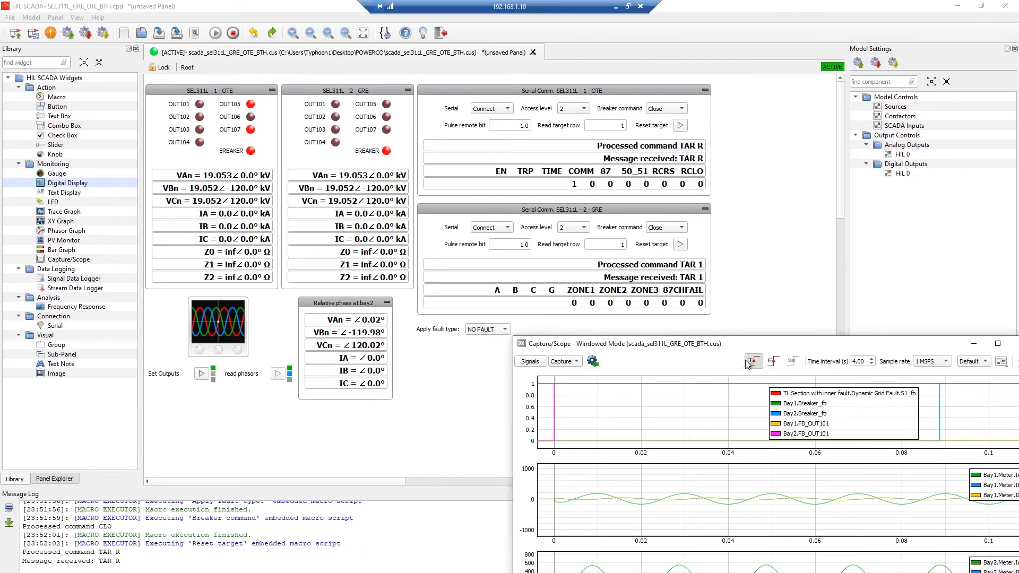
click(485, 331)
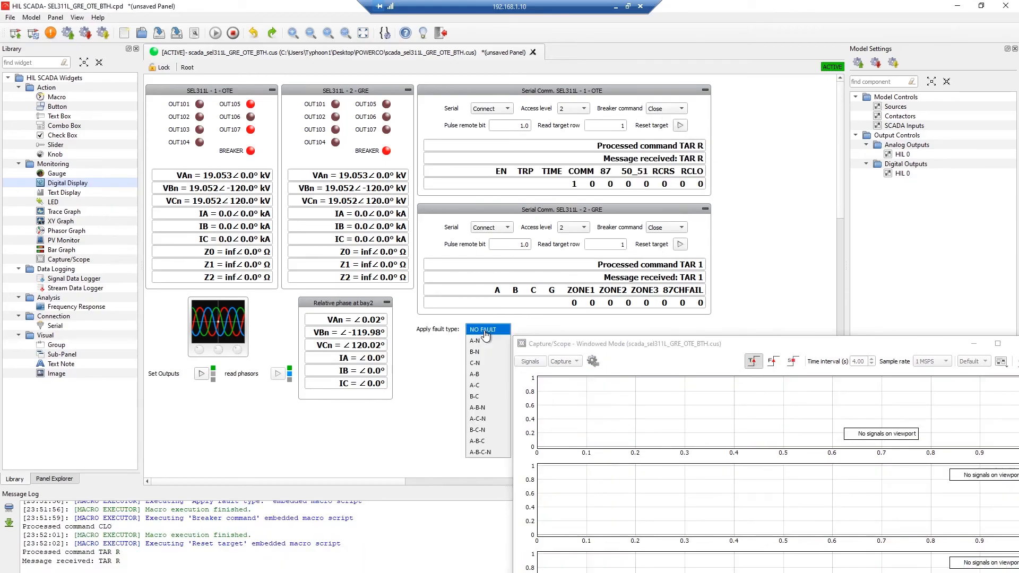
click(482, 375)
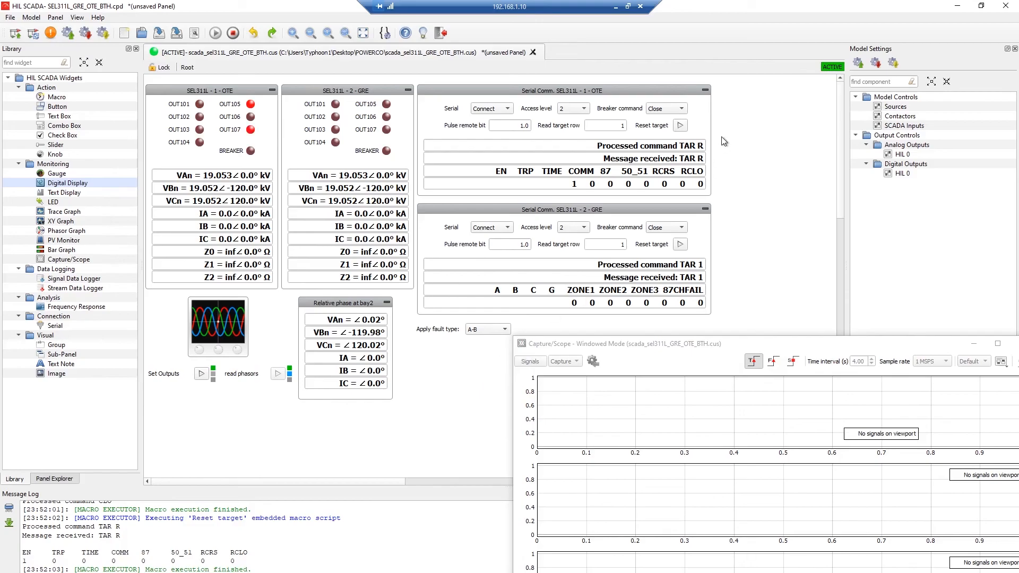
- Read target row 1 on both relays for the A-B fault and bring the captured waveforms into view
click(622, 125)
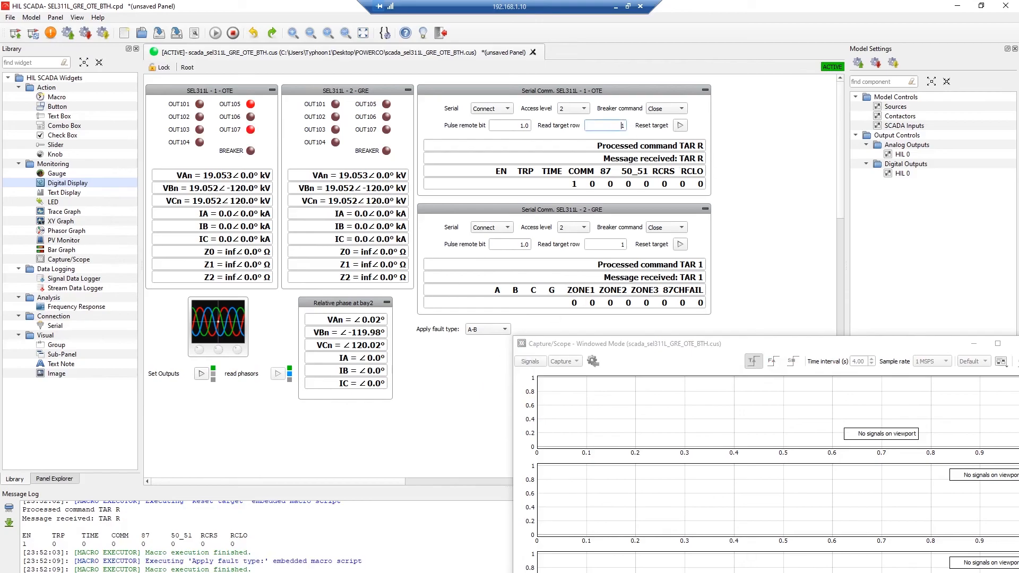
key(Return)
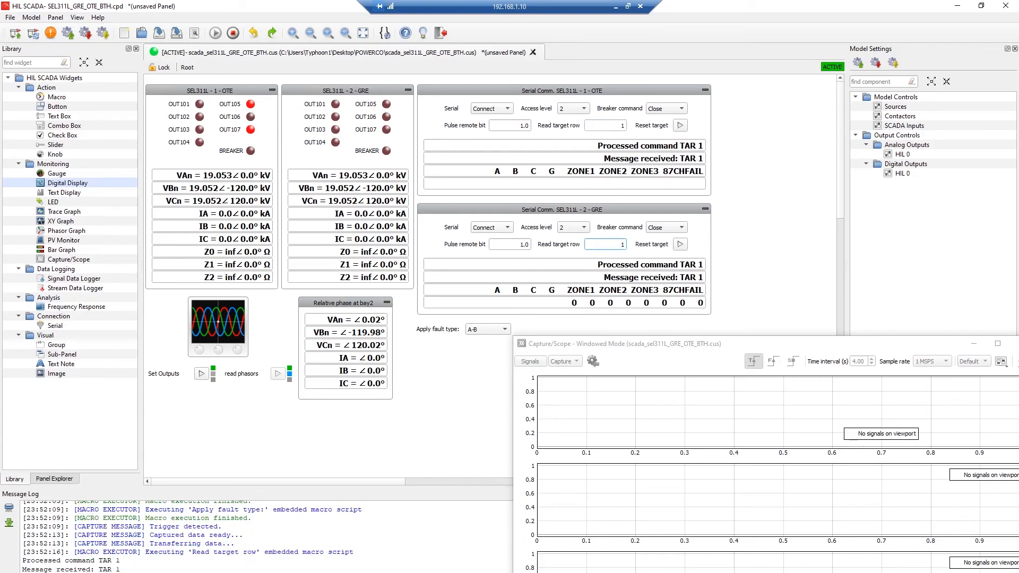
key(Return)
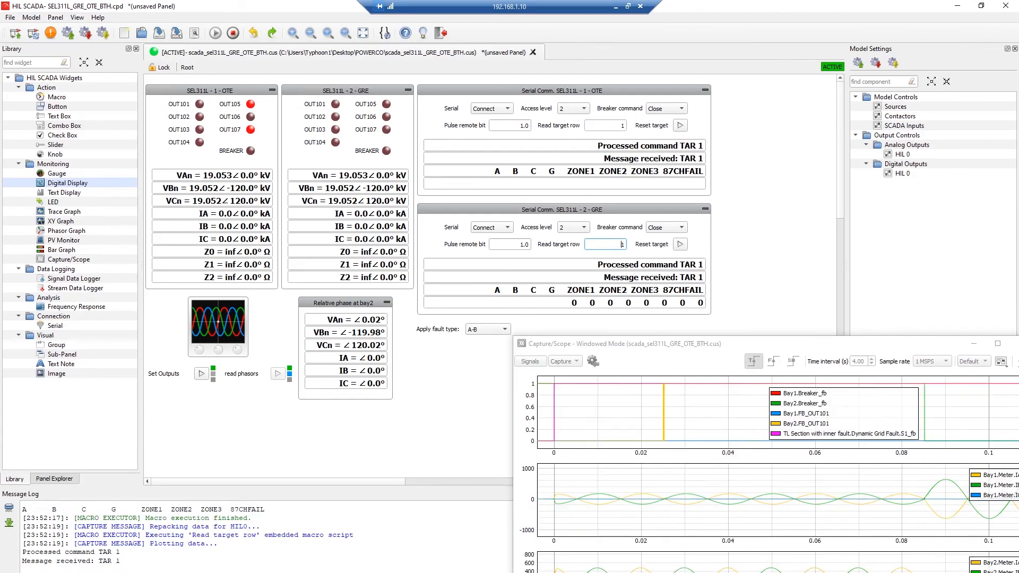
click(610, 126)
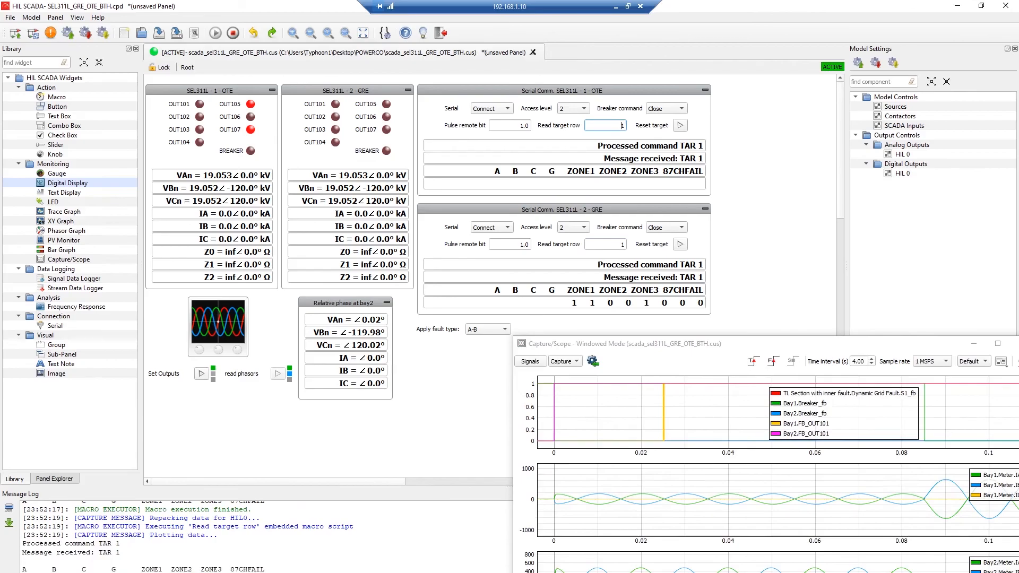
key(Return)
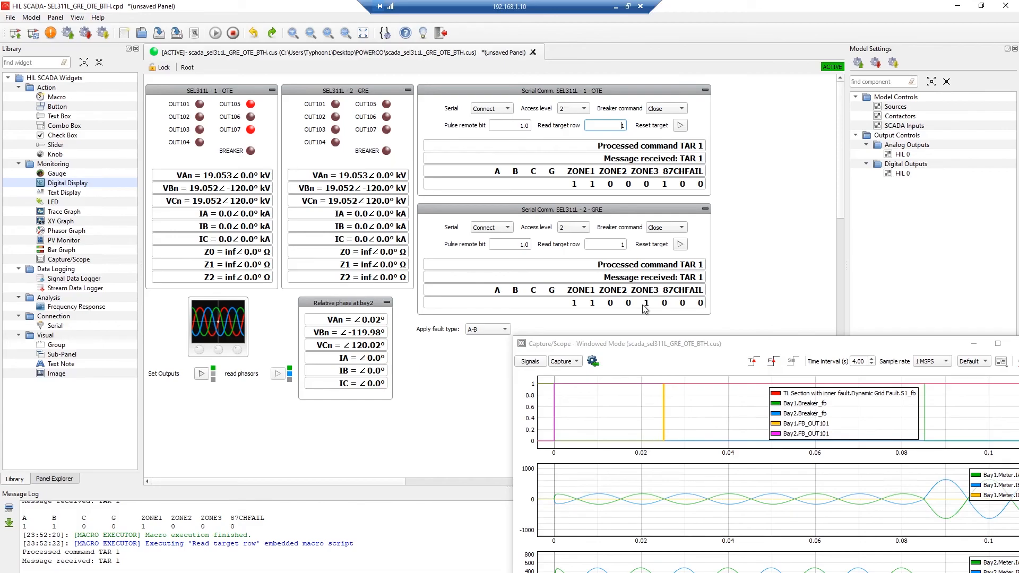
drag(672, 344, 586, 260)
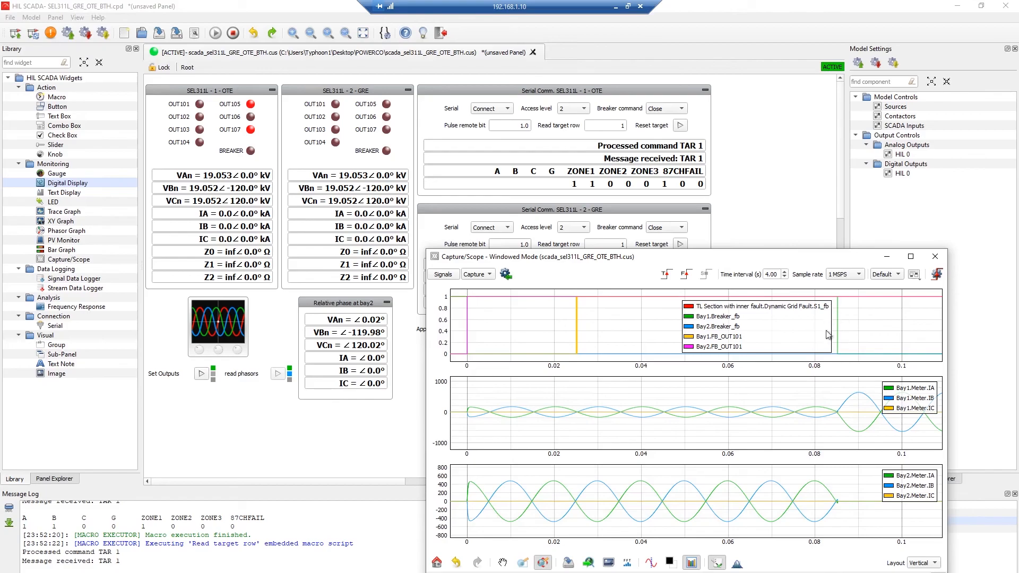
- Measure the A-B fault capture with cursors at the fault start and the Bay2 current cutoff, moving the second to the Bay1 current cutoff
click(443, 563)
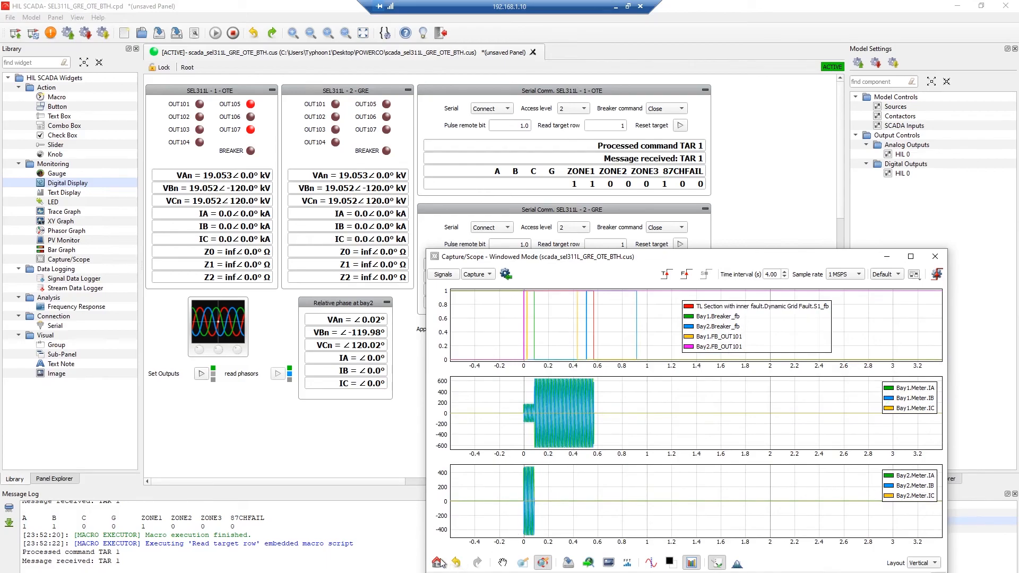
drag(504, 321, 694, 345)
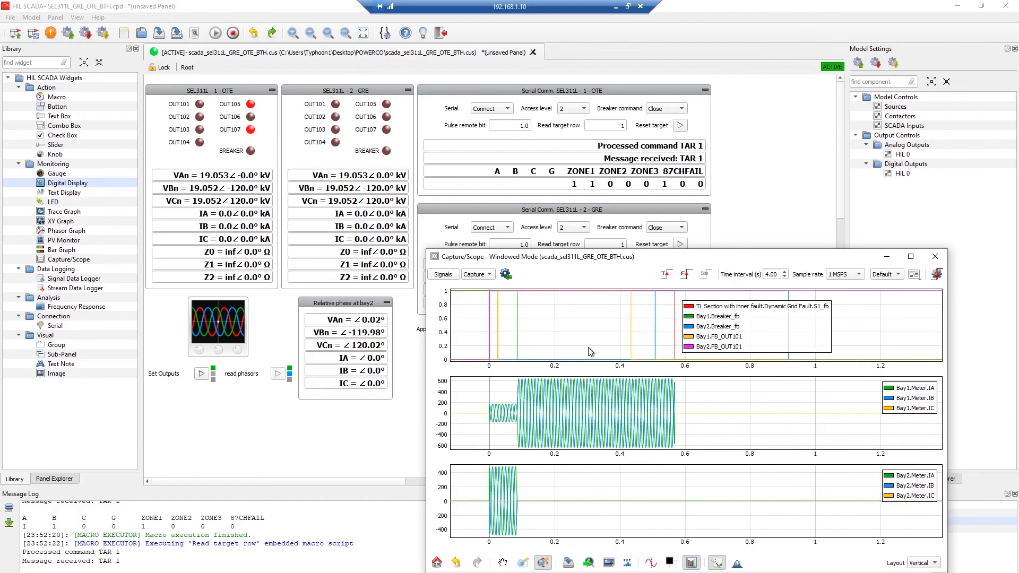
right_click(505, 343)
click(509, 345)
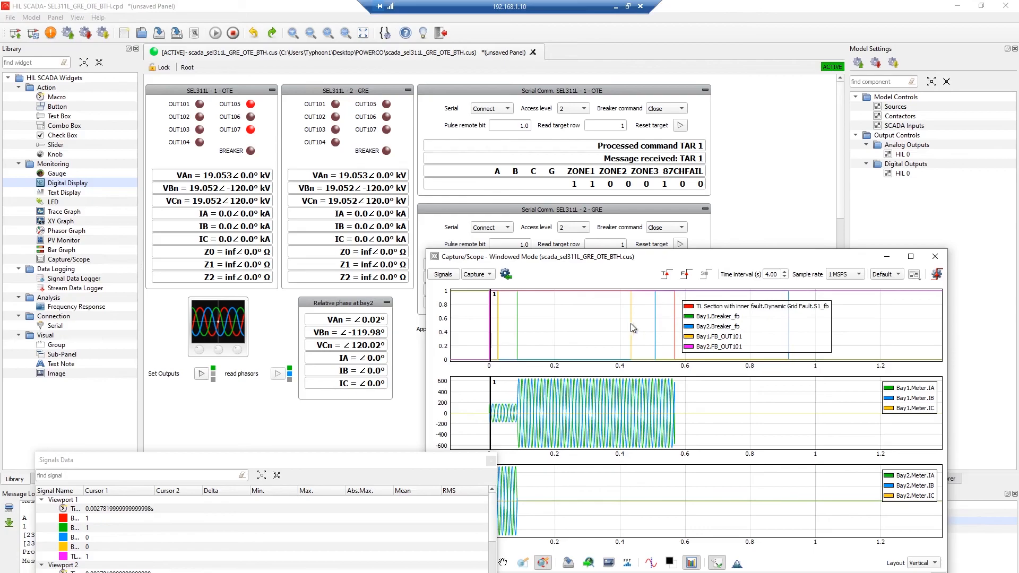
right_click(519, 333)
click(533, 335)
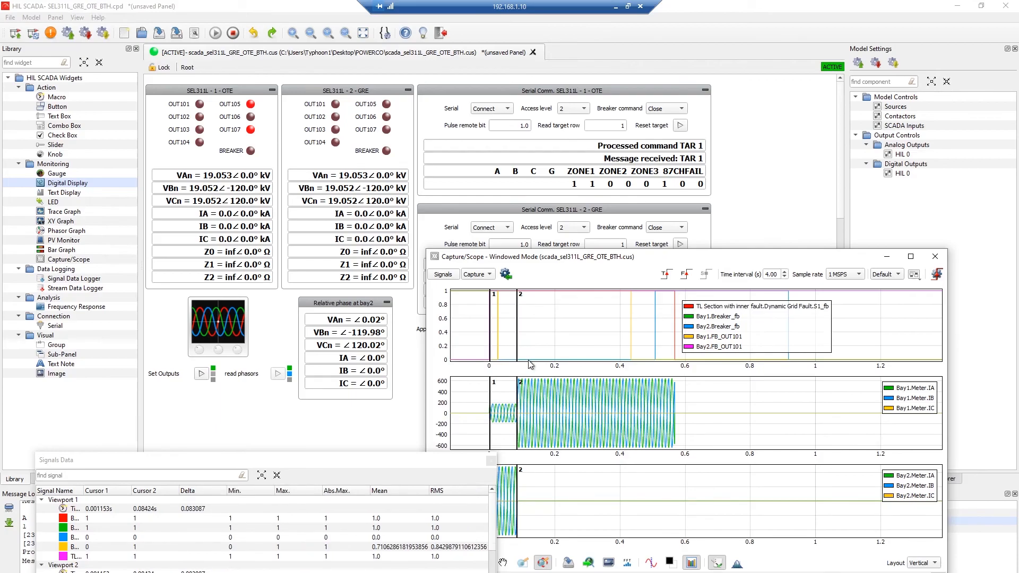
drag(529, 352, 676, 347)
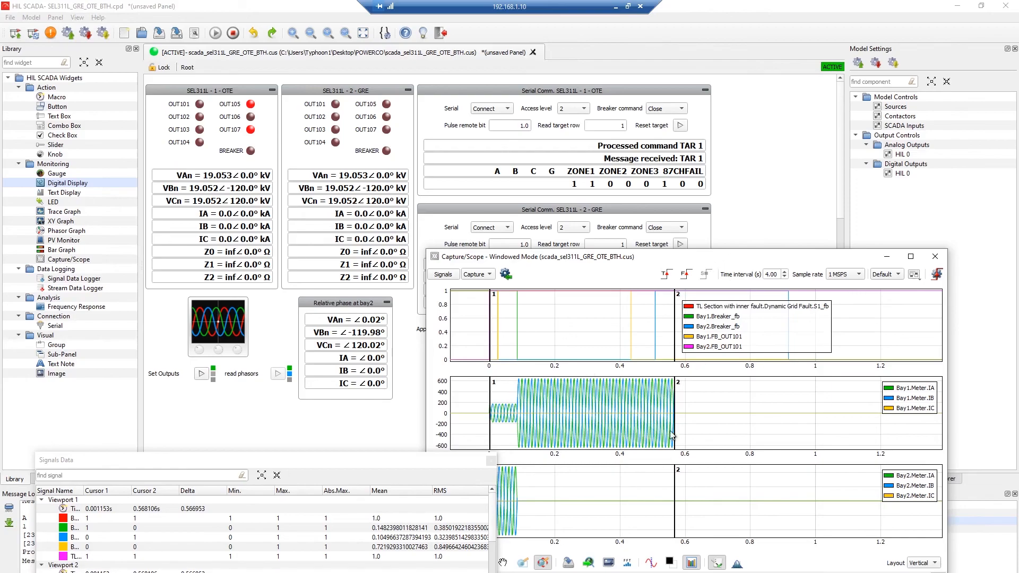
- Clear the A-B fault by setting the applied fault type to NO FAULT
drag(627, 260, 724, 366)
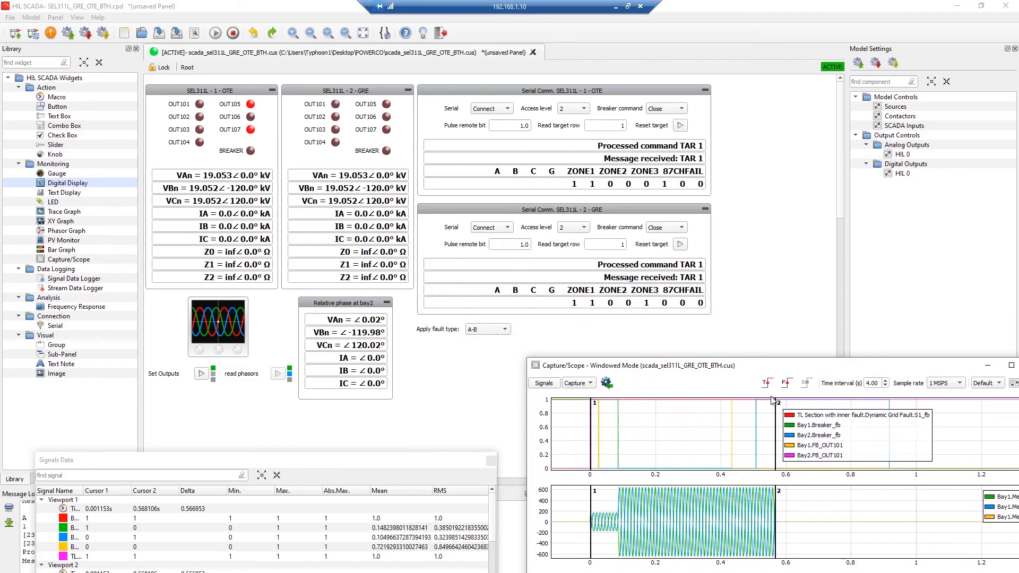
click(483, 330)
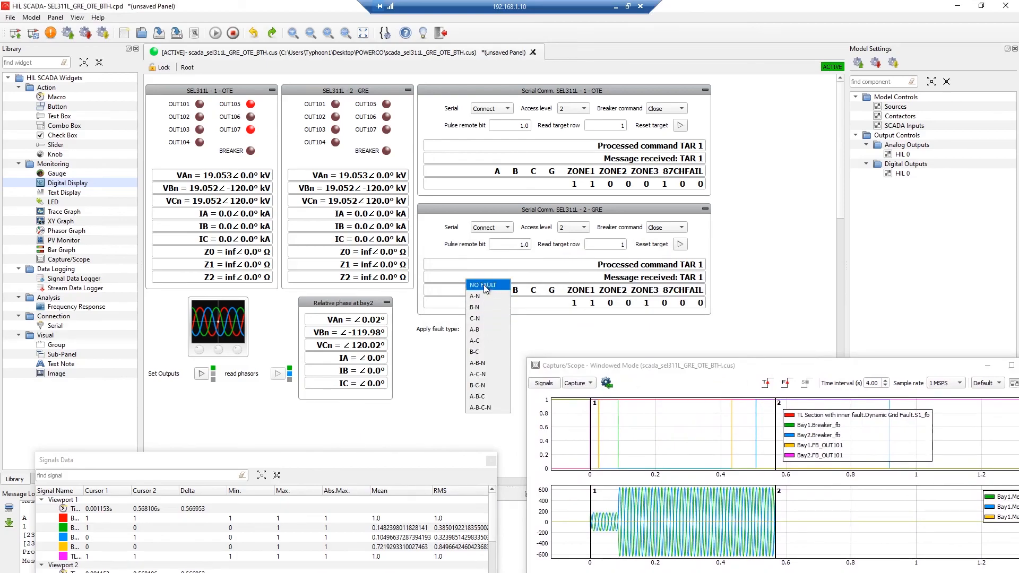
click(484, 287)
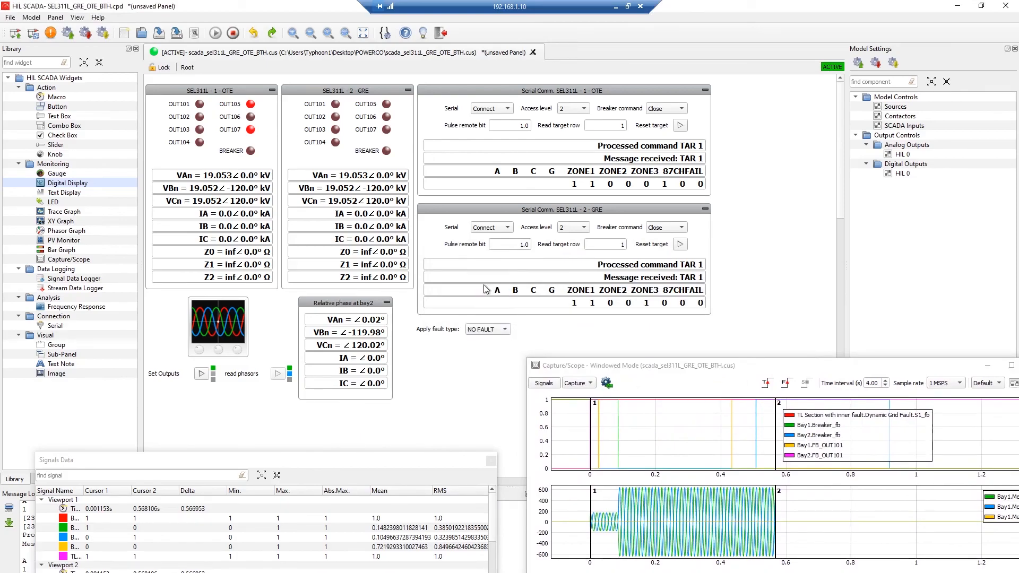
- Close the breakers of both the OTE and GRE relays and reset their targets
click(672, 115)
click(670, 117)
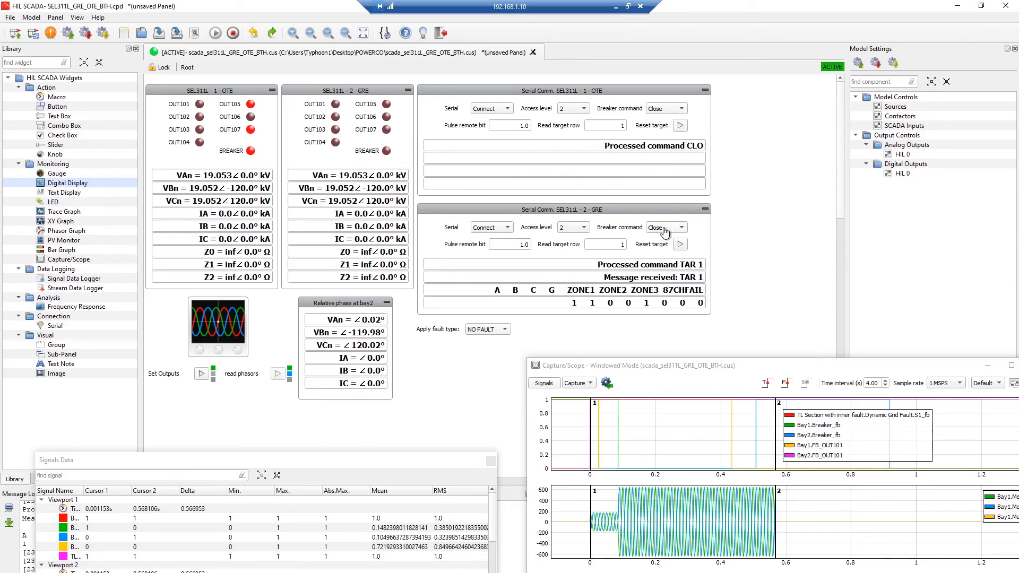
click(664, 230)
click(681, 130)
click(681, 245)
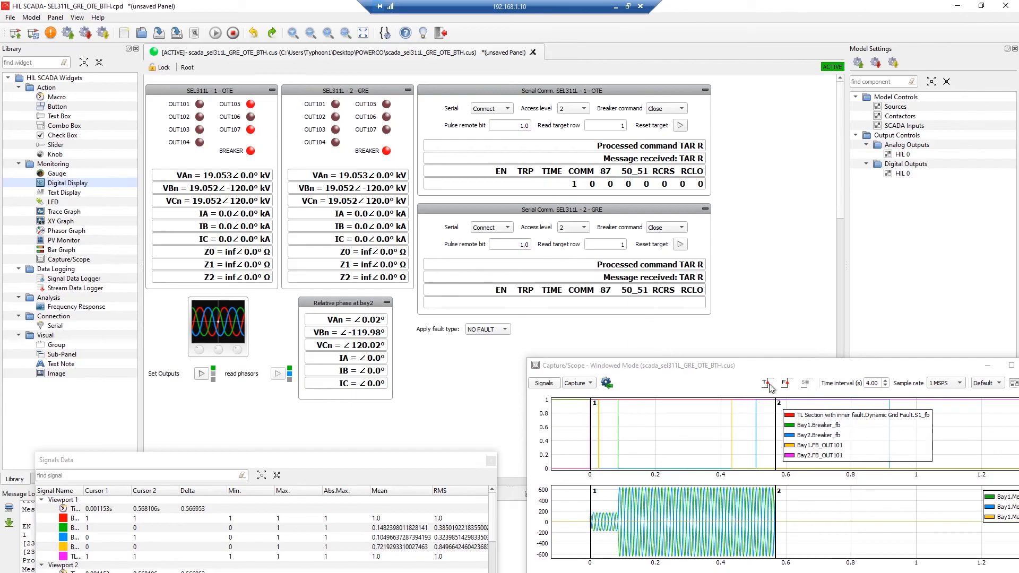
- Arm the triggered capture and apply an A-B-N fault
click(766, 383)
click(489, 335)
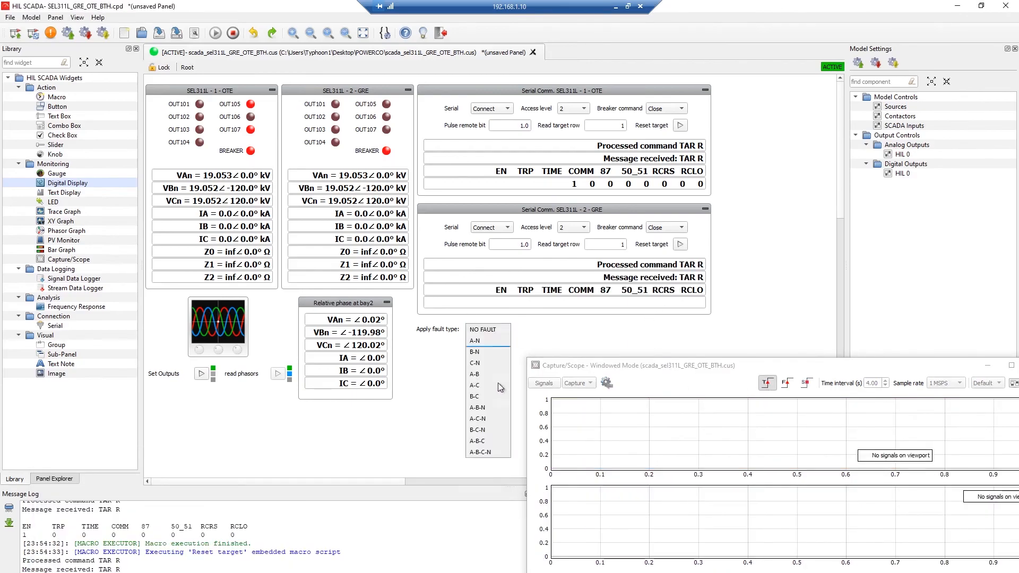
click(479, 408)
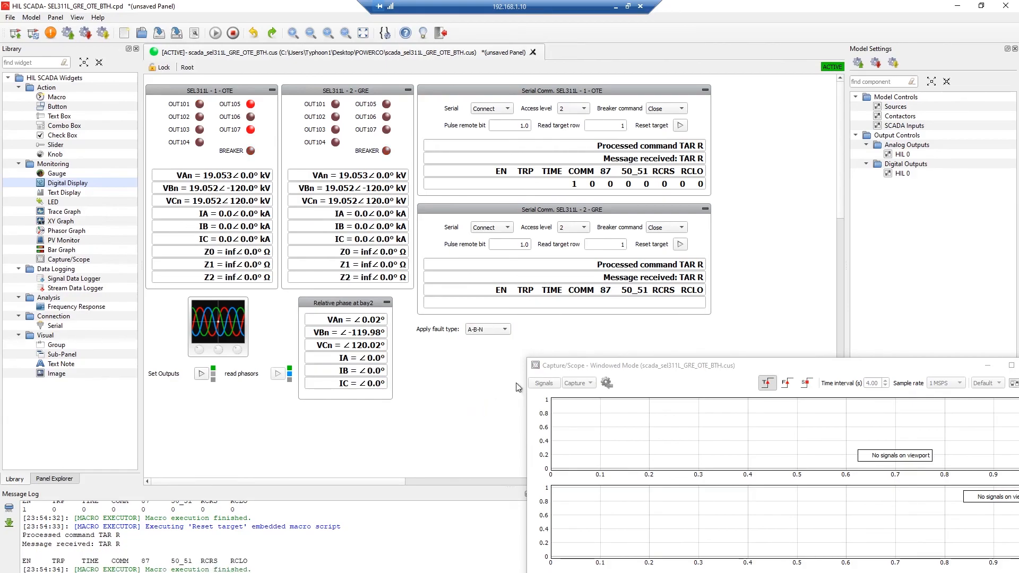
- Read target row 1 on both the OTE and GRE relays for the A-B-N fault
click(622, 126)
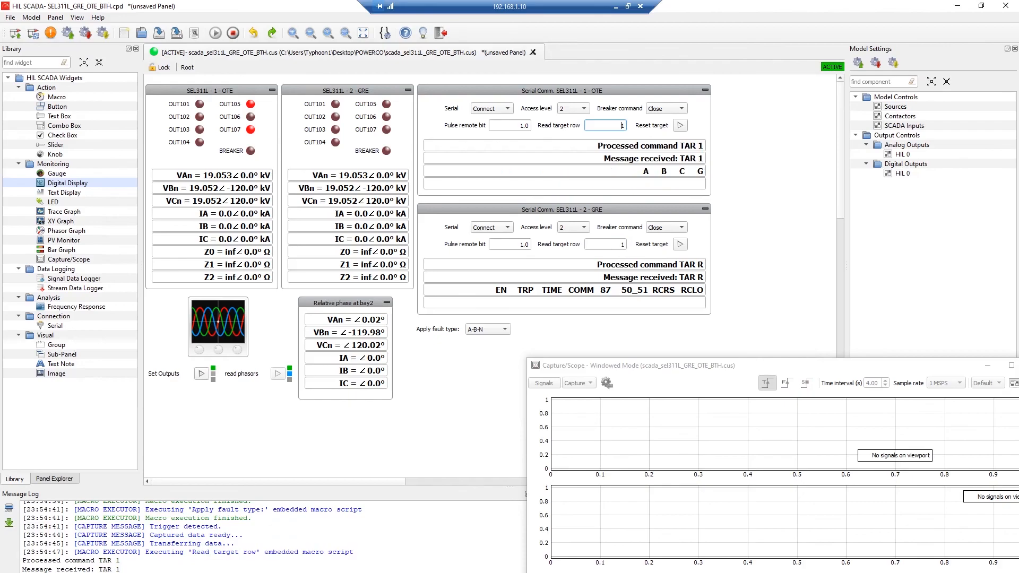
click(622, 244)
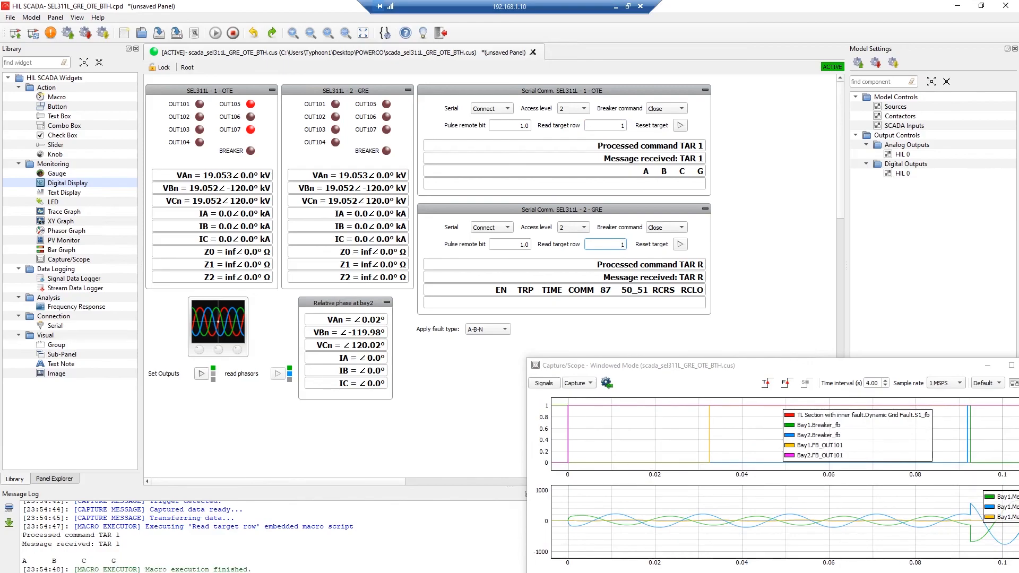
click(622, 125)
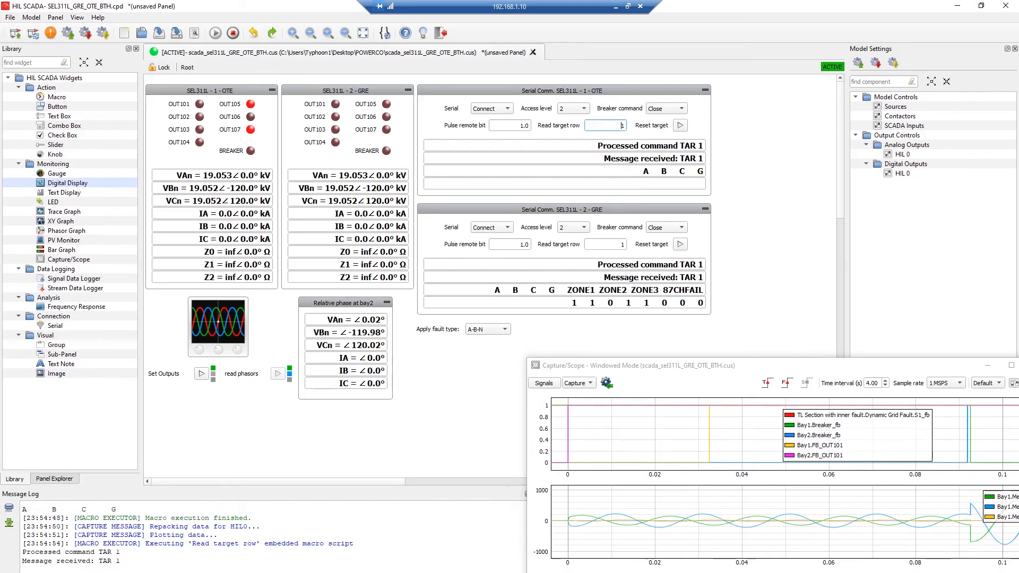
key(Return)
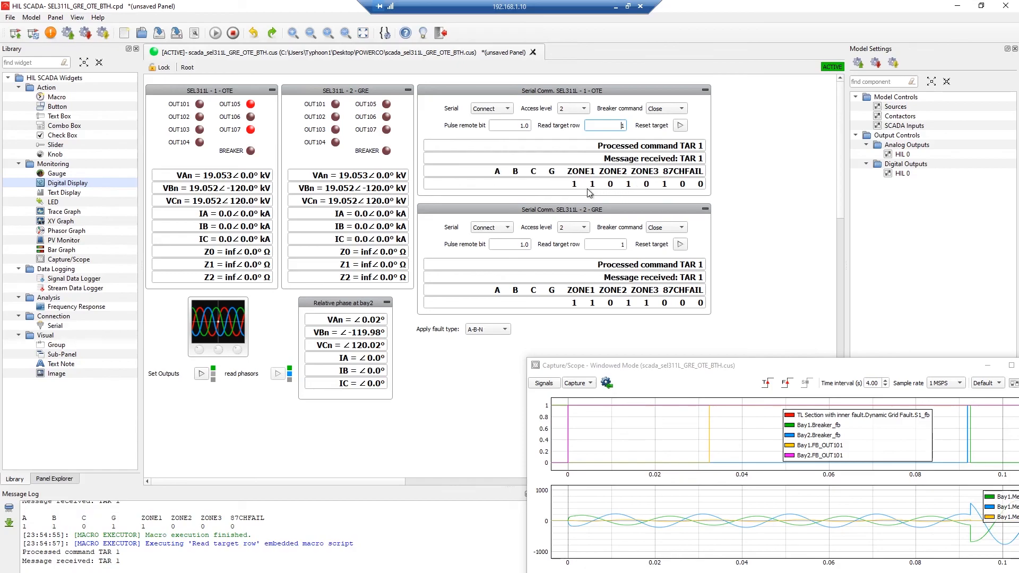
- Measure the A-B-N capture with one cursor, moving it from the fault start to the Bay2 current cutoff and on to the Bay1 cutoff
drag(666, 364, 552, 222)
click(425, 527)
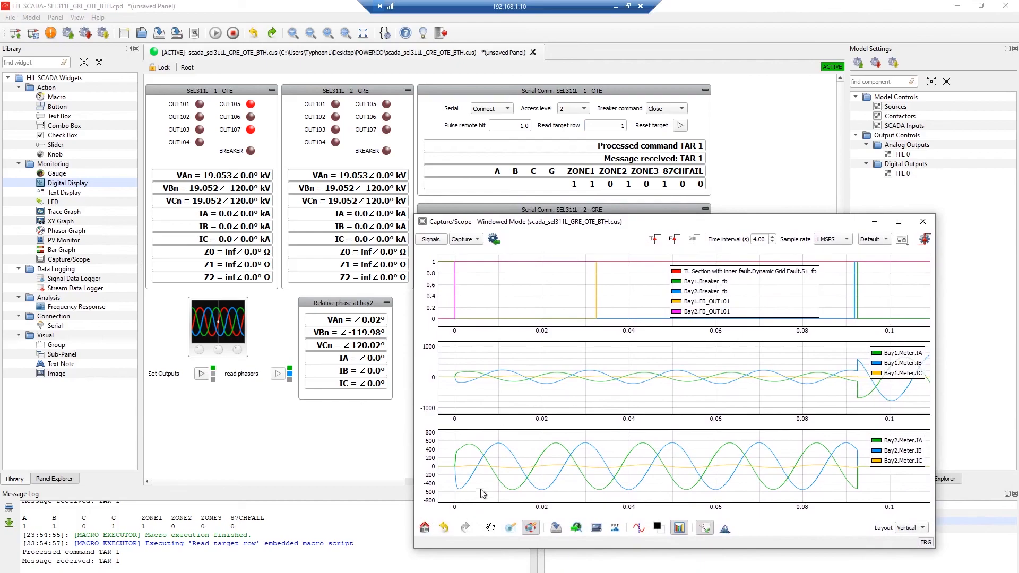
drag(489, 293, 616, 300)
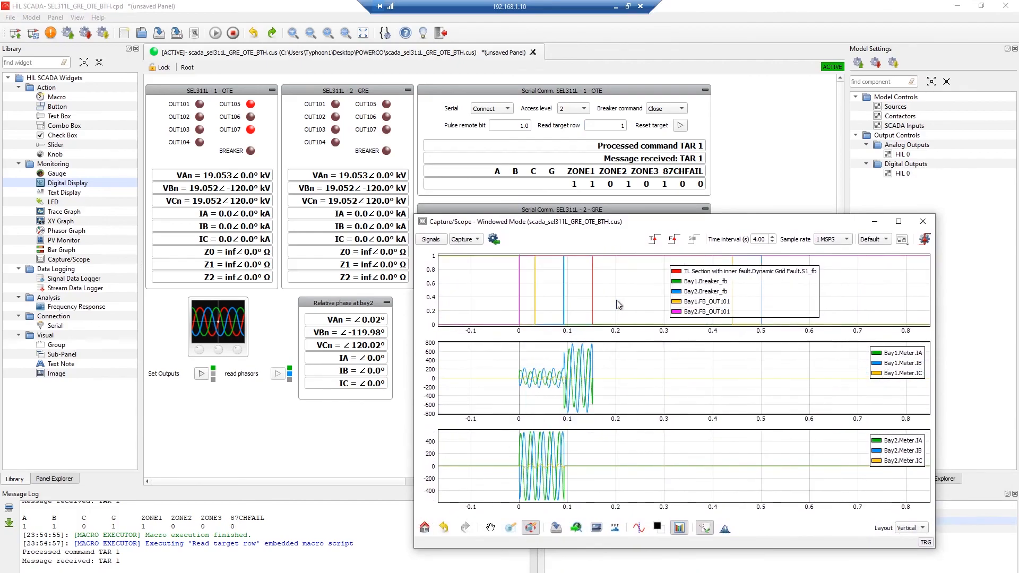
right_click(520, 300)
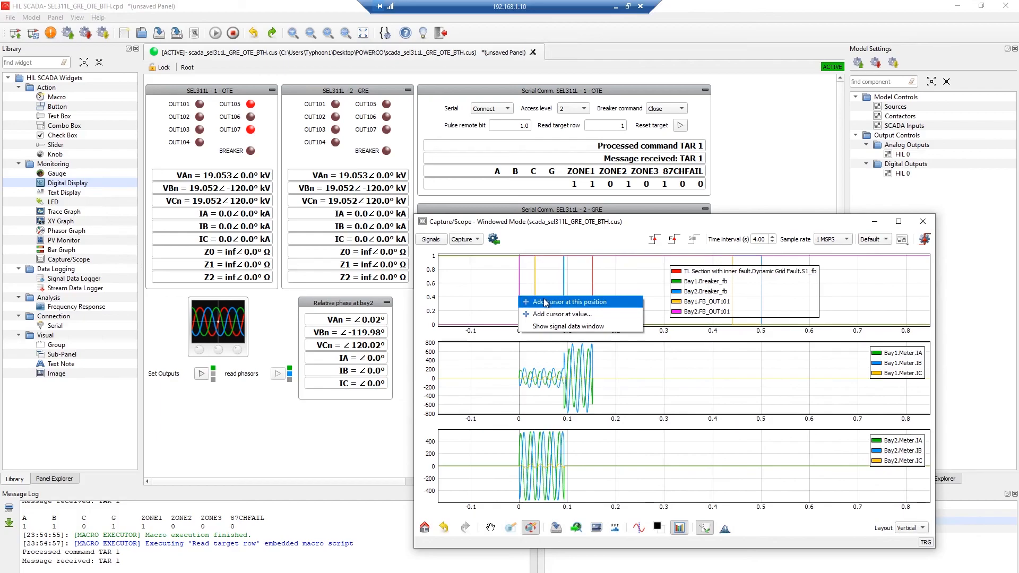
click(546, 302)
drag(520, 302, 566, 296)
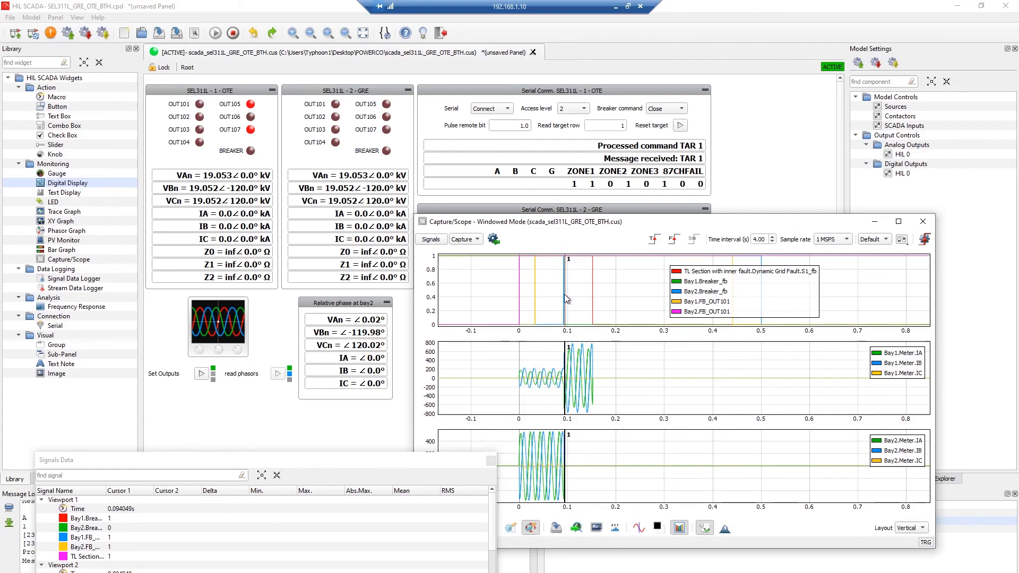
drag(564, 294, 594, 301)
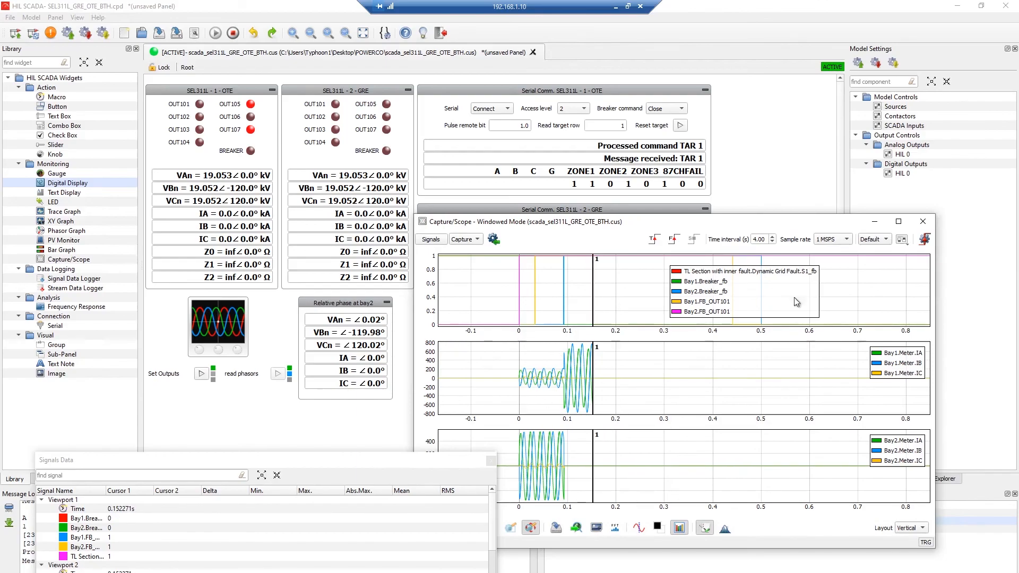
- Clear the A-B-N fault by setting the applied fault type to NO FAULT
drag(663, 223, 779, 352)
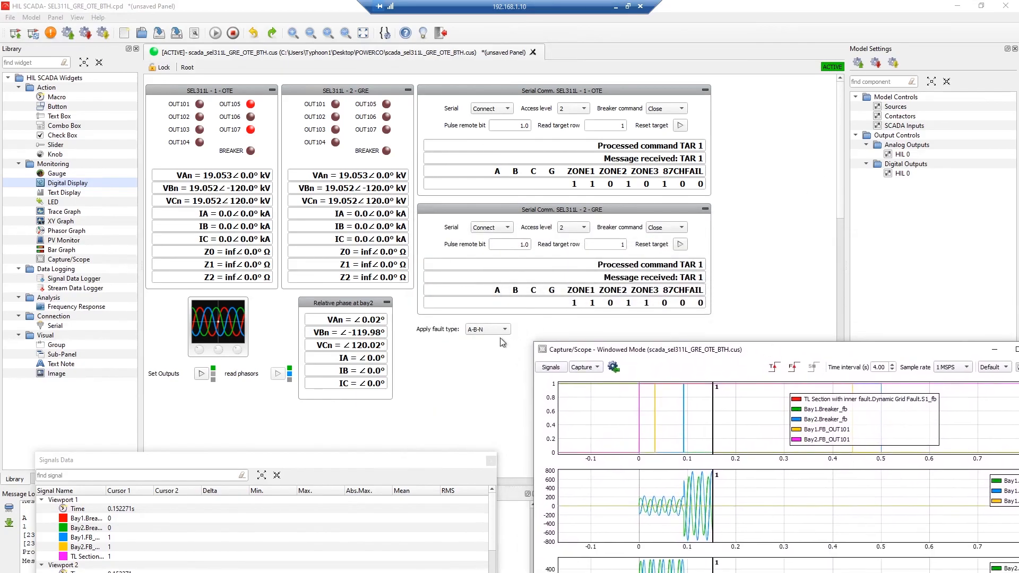
click(491, 332)
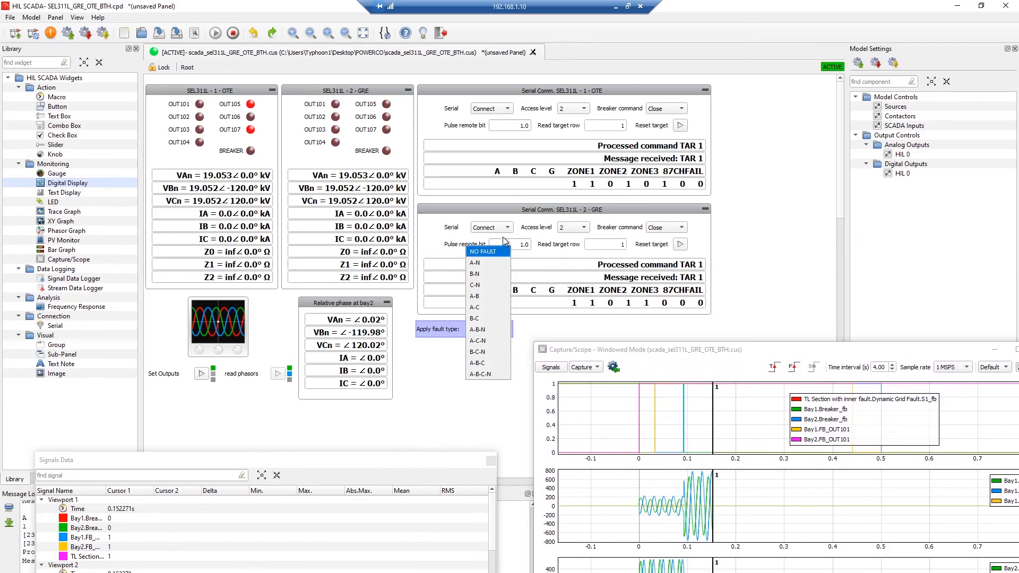
click(488, 252)
- Reset the targets on both the OTE and GRE relays and close their breakers
click(680, 125)
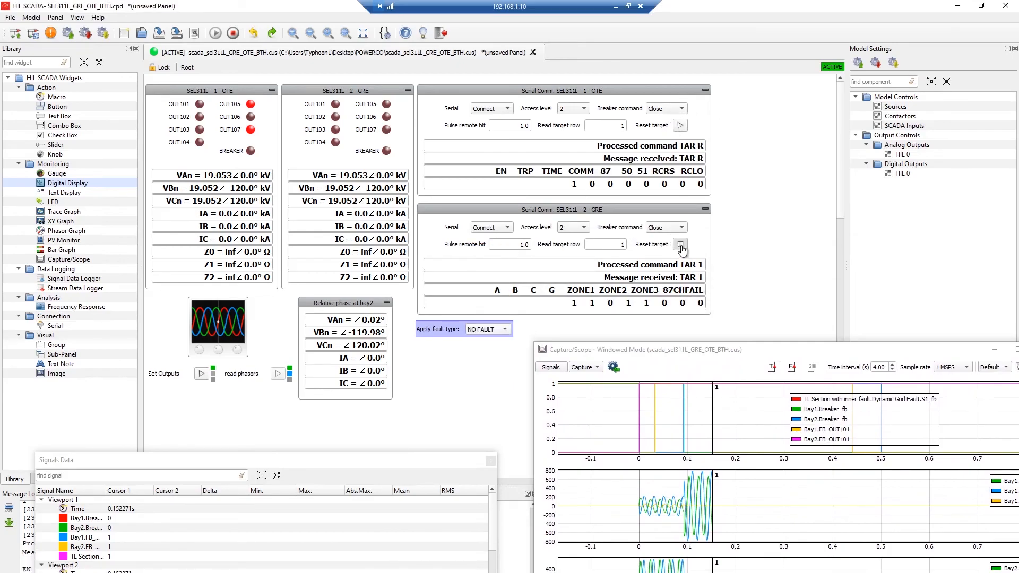
click(670, 113)
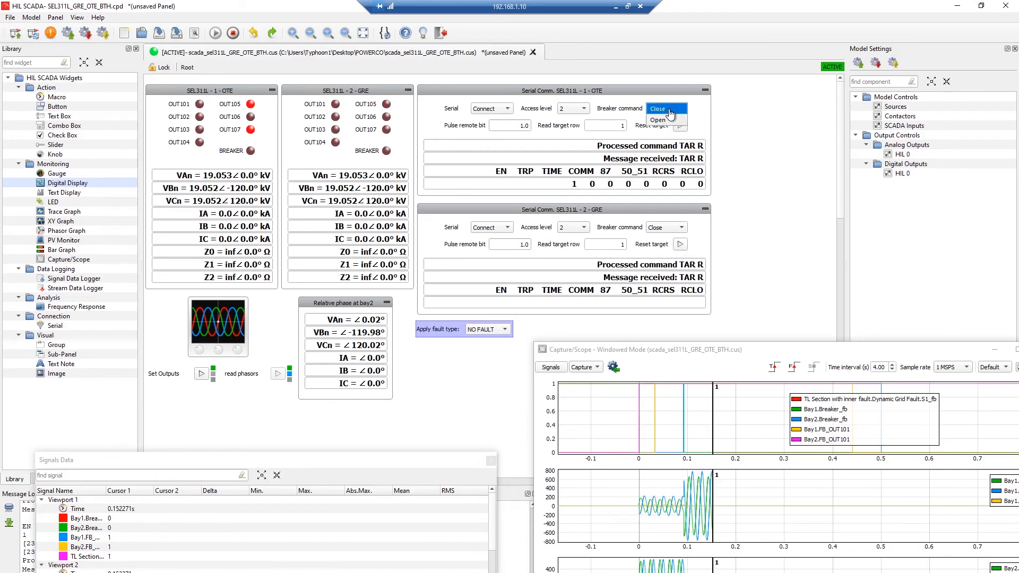
click(664, 113)
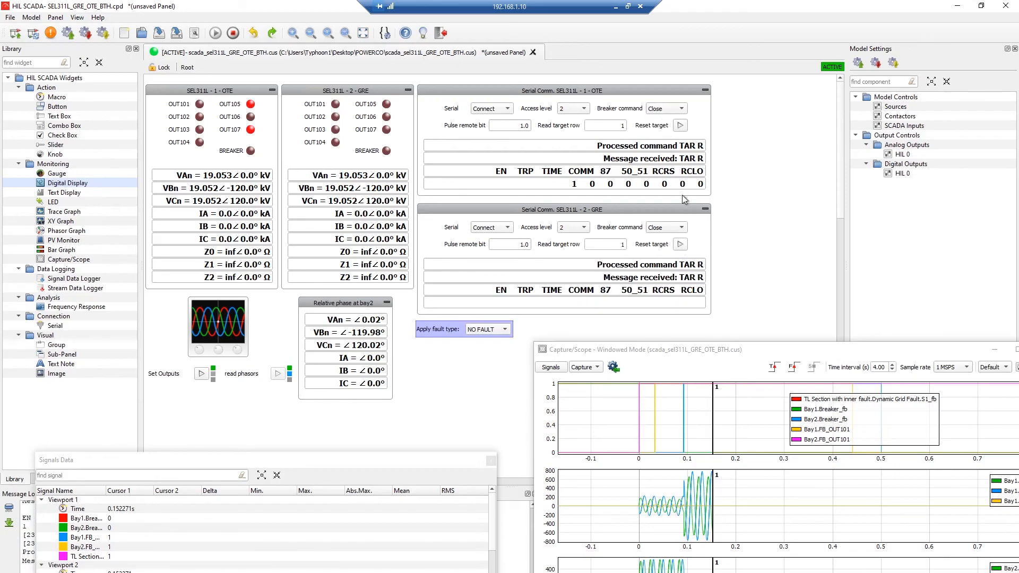
click(666, 229)
click(668, 232)
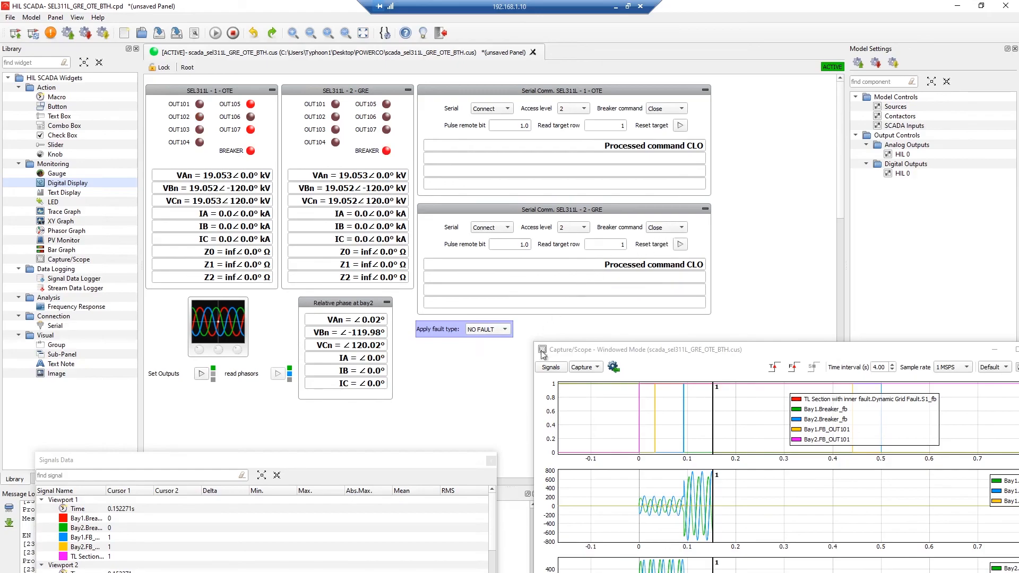
- Arm the triggered capture and apply an A-B-C fault
click(774, 367)
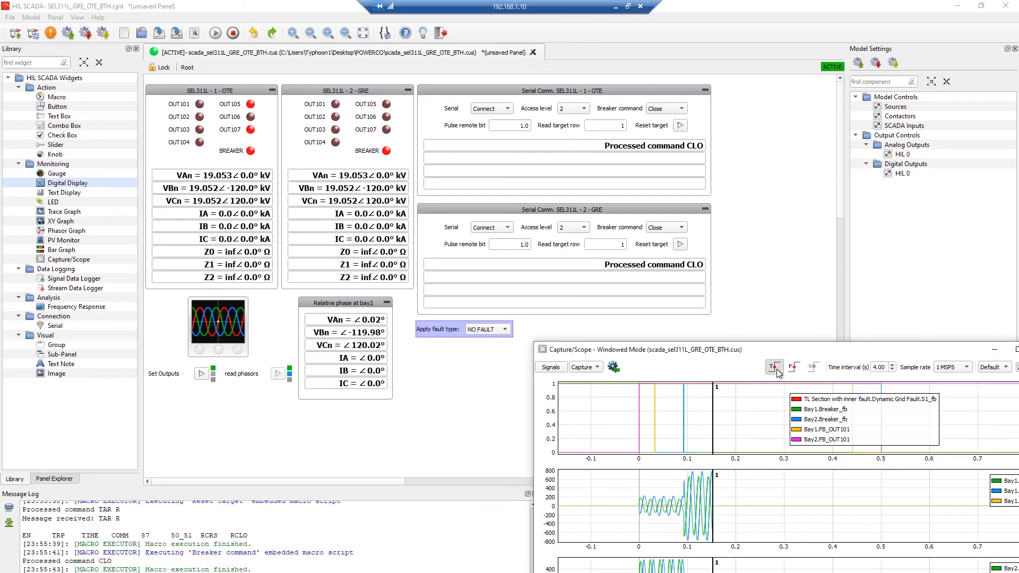
click(483, 333)
click(485, 442)
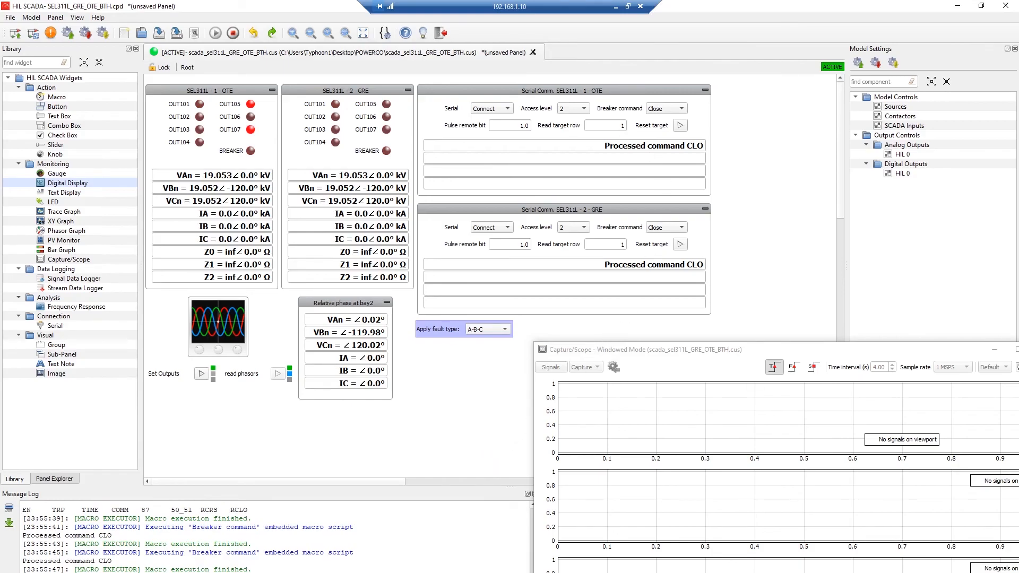
- Read target row 1 on both the OTE and GRE relays for the A-B-C fault
click(622, 125)
key(Return)
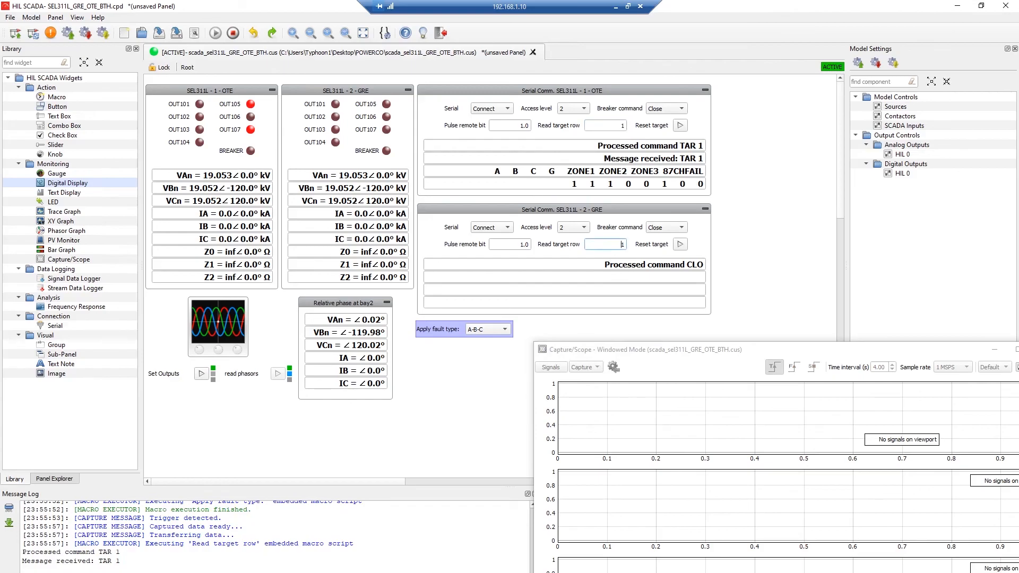
click(622, 244)
key(Return)
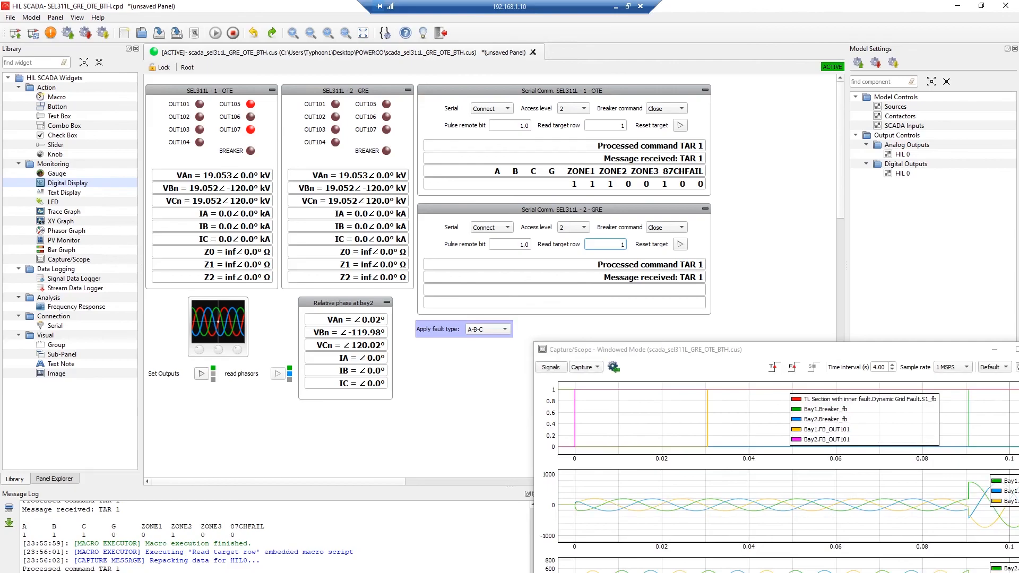
key(Return)
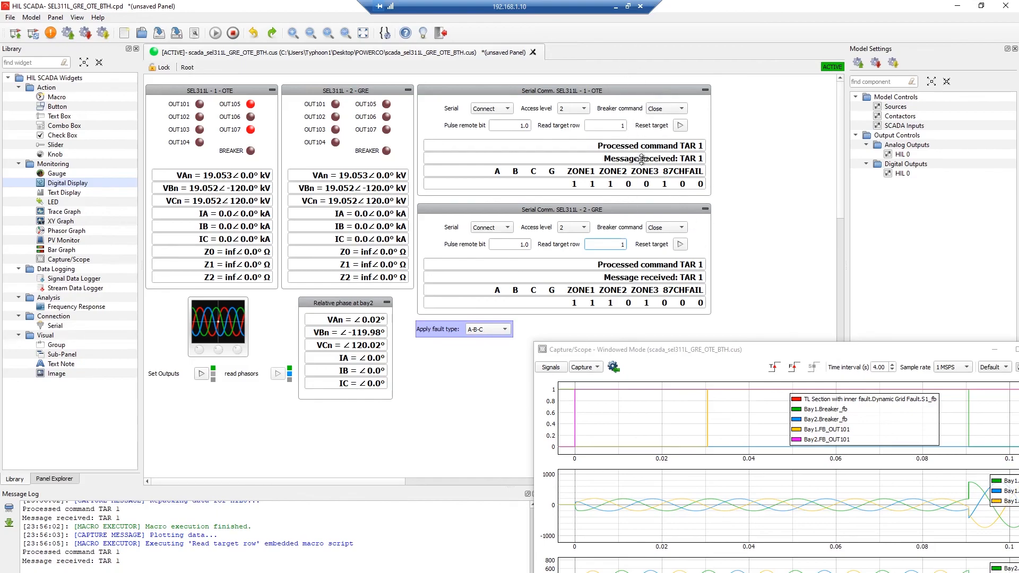
- Use a cursor on the full A-B-C fault capture to measure when the Bay2 and Bay1 currents are interrupted
drag(660, 352, 578, 259)
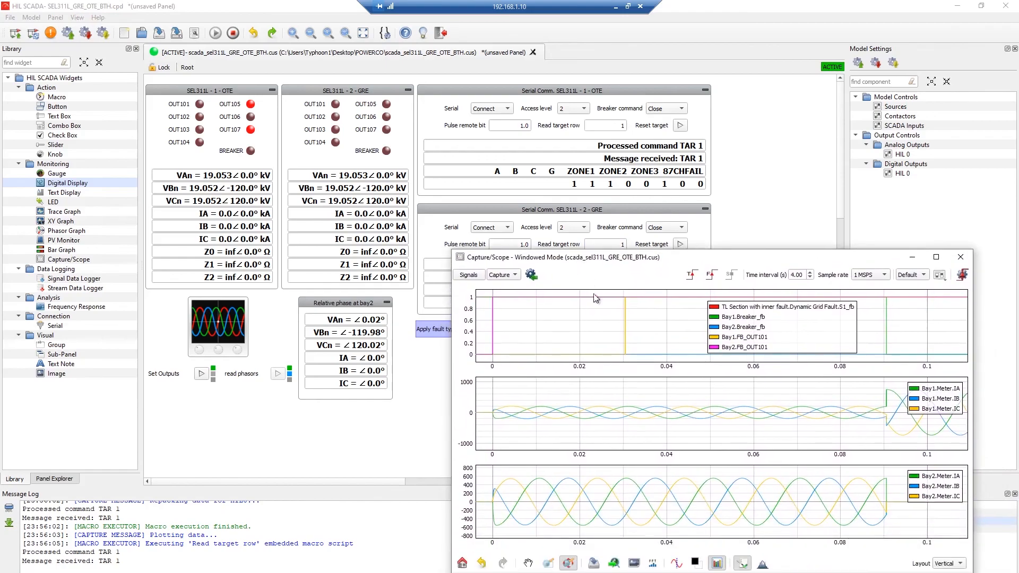
right_click(563, 474)
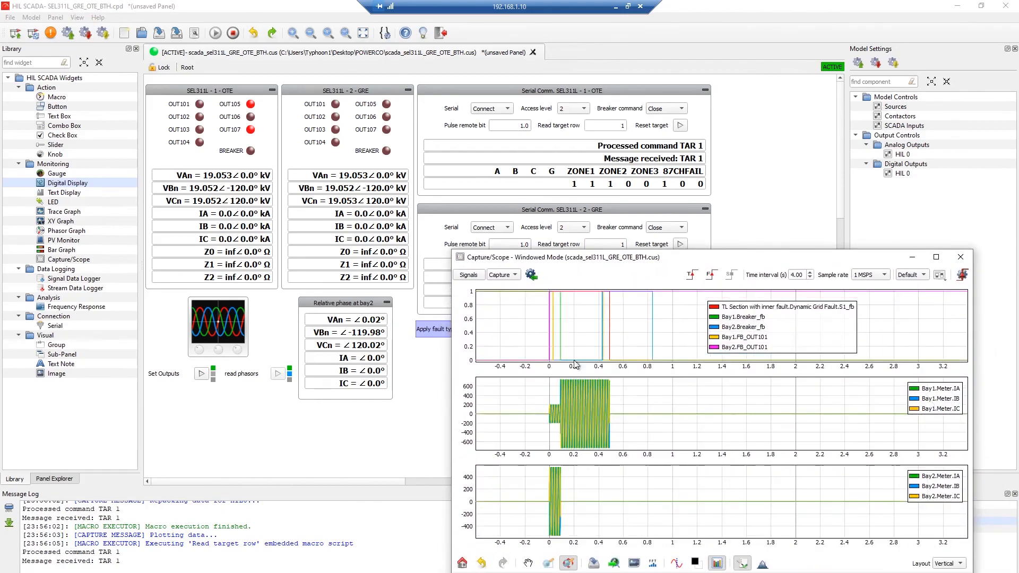
right_click(560, 334)
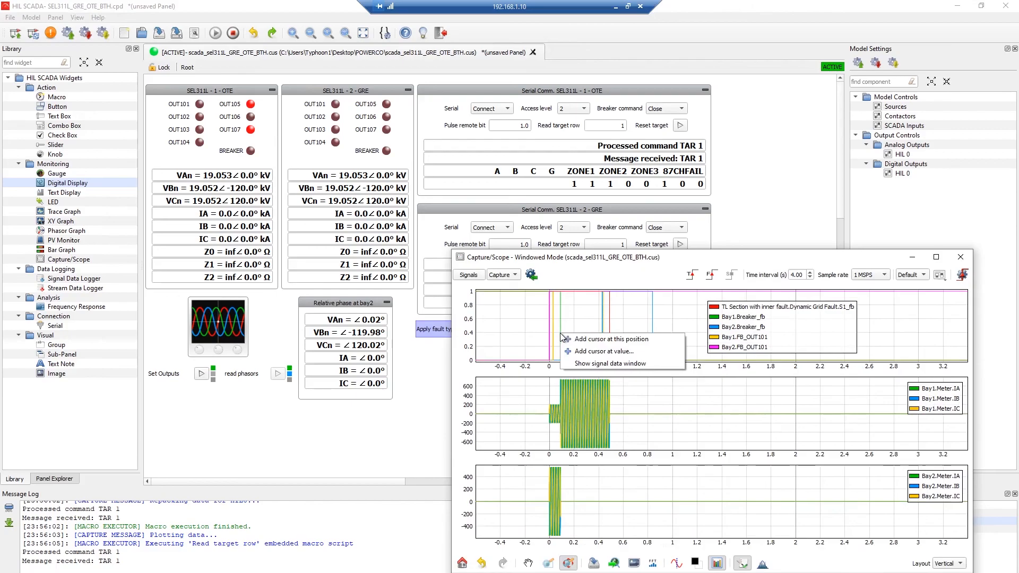
click(565, 339)
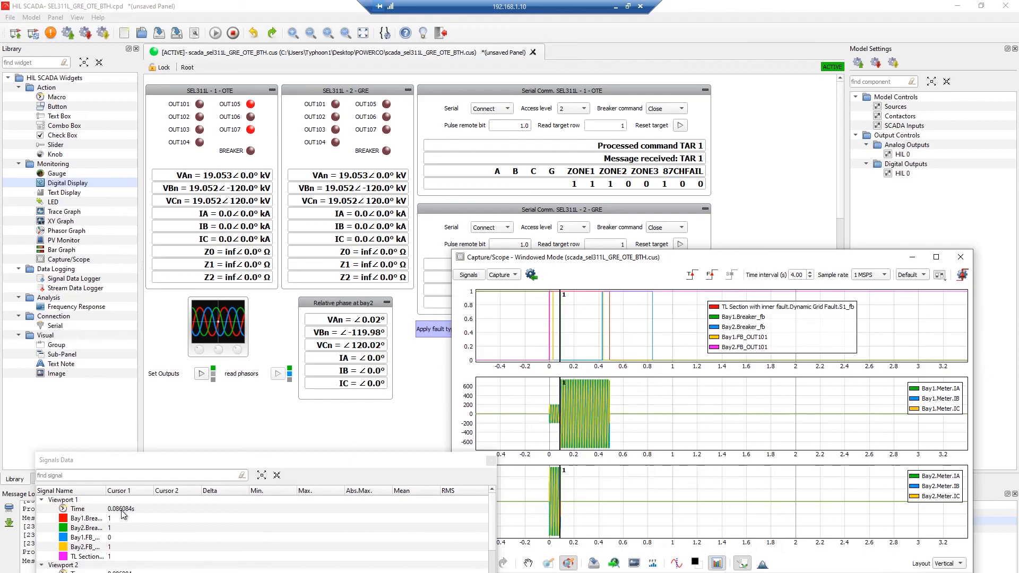
drag(579, 331, 613, 335)
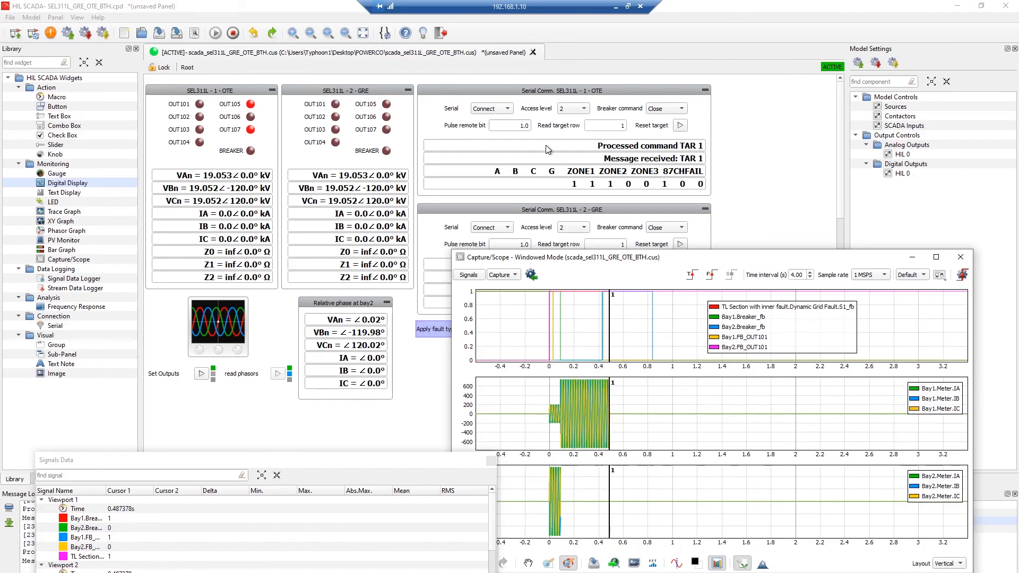
- Stop the simulation, switch to the Schematic Editor and disable the fault in the TL Section with inner fault component
click(233, 34)
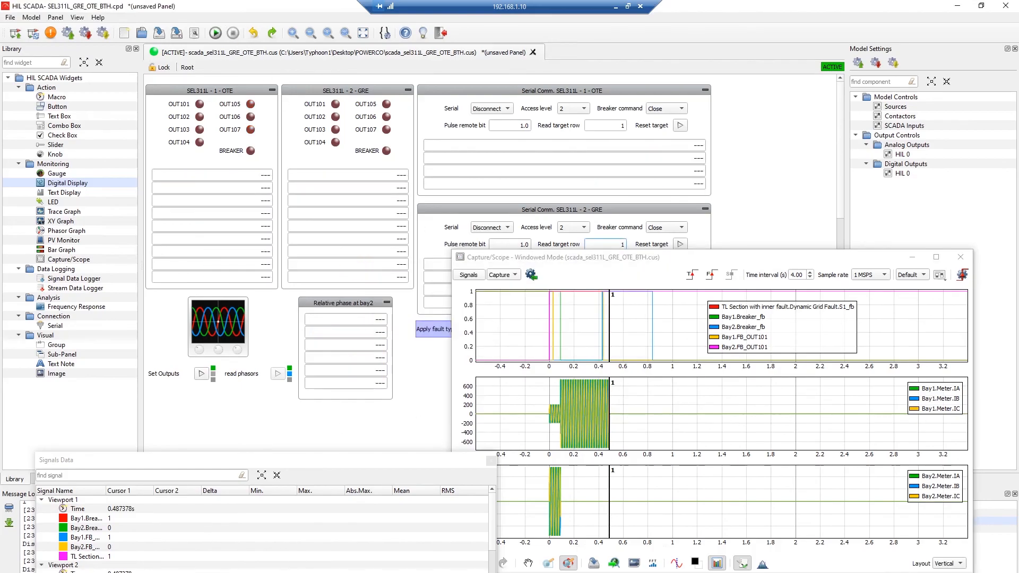
click(170, 572)
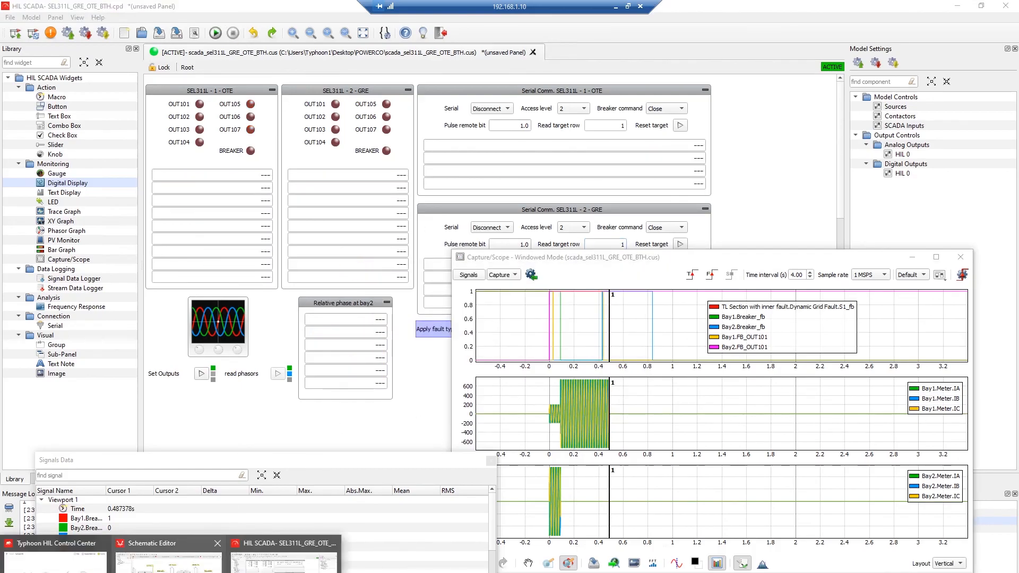
click(169, 560)
click(668, 226)
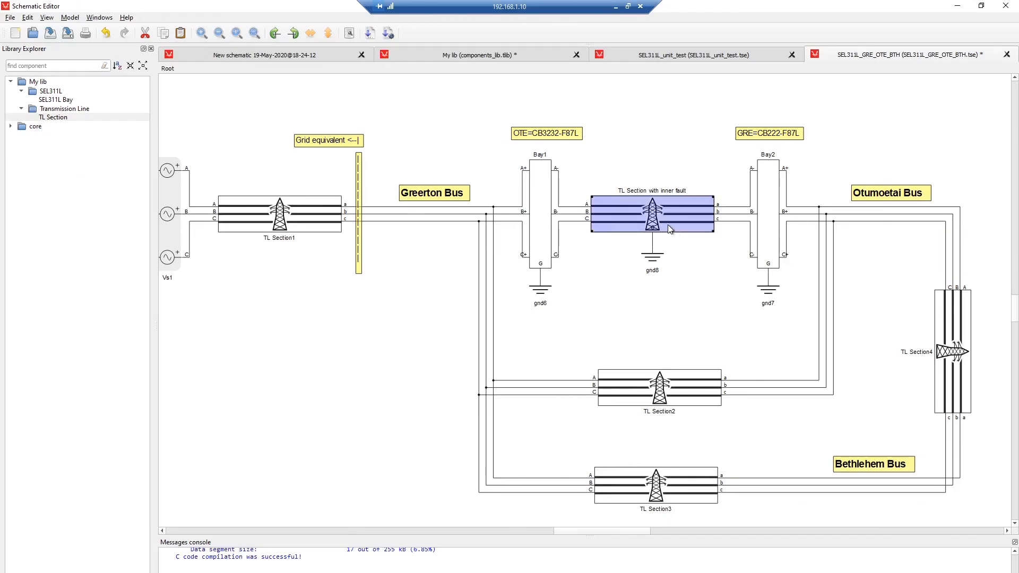
double_click(669, 225)
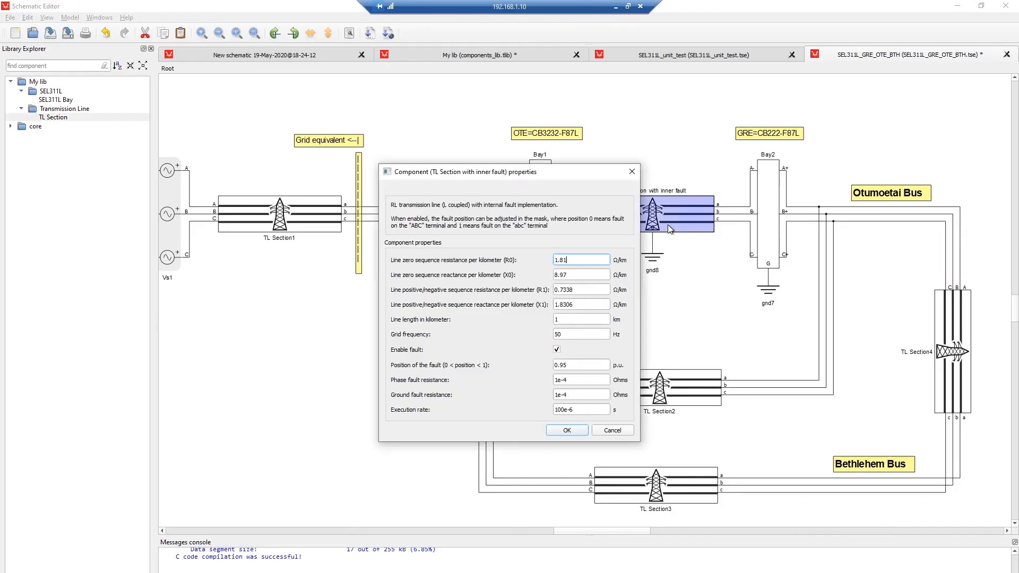
click(556, 350)
click(568, 372)
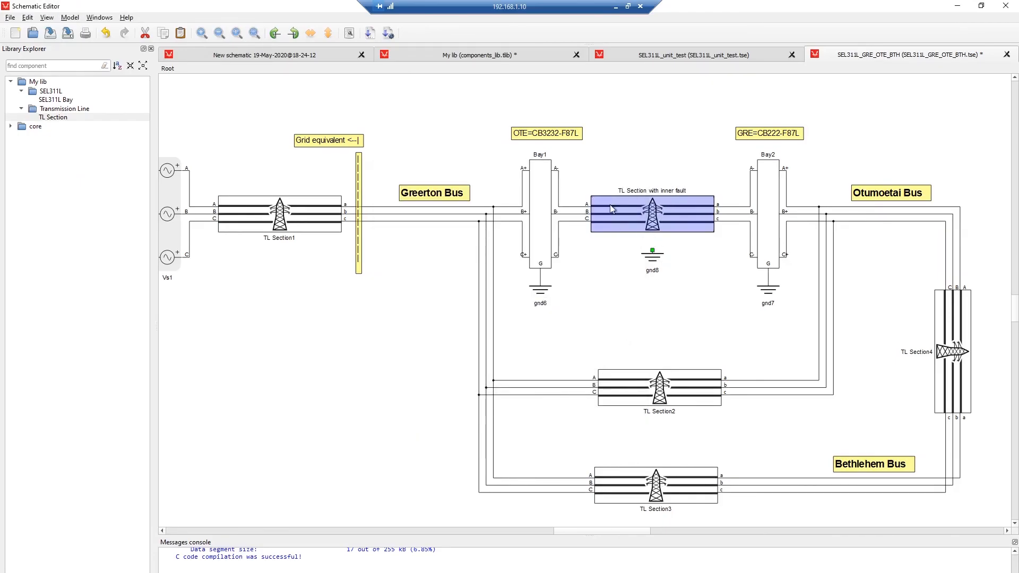
- Move the ground gnd8 beside TL Section4 and enable the fault in that line section
drag(658, 262, 904, 380)
double_click(956, 367)
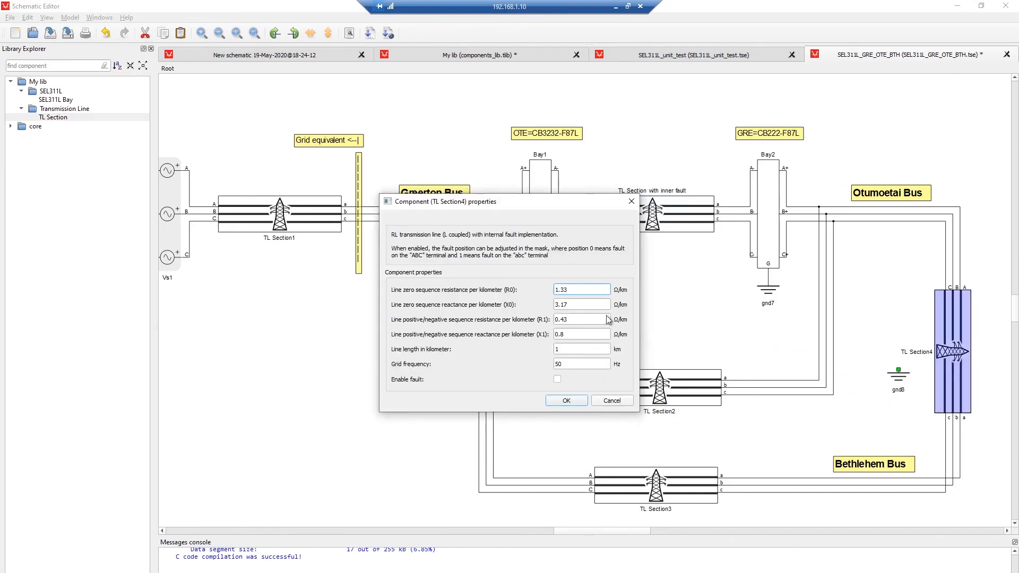
click(557, 380)
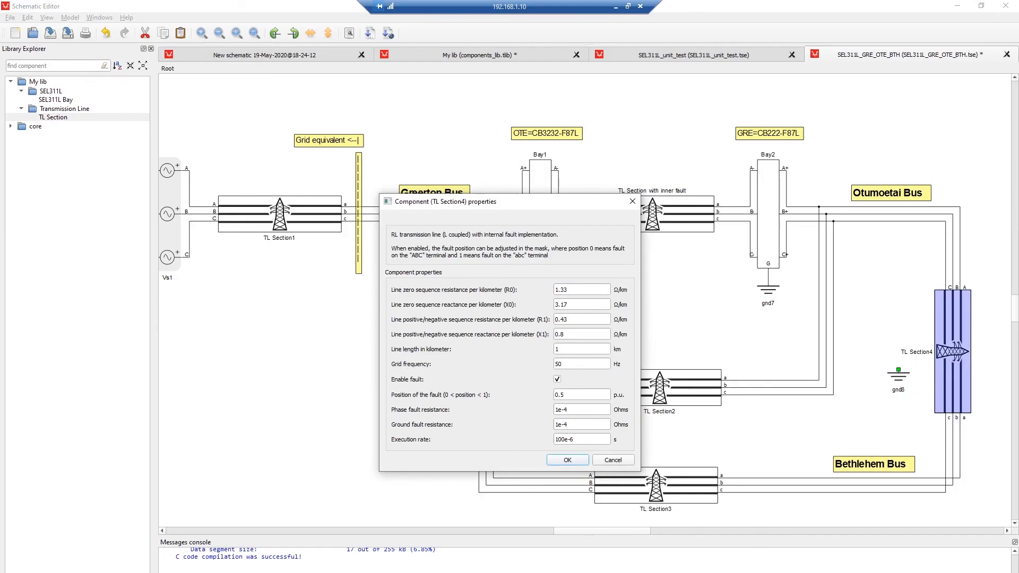
click(573, 395)
click(567, 460)
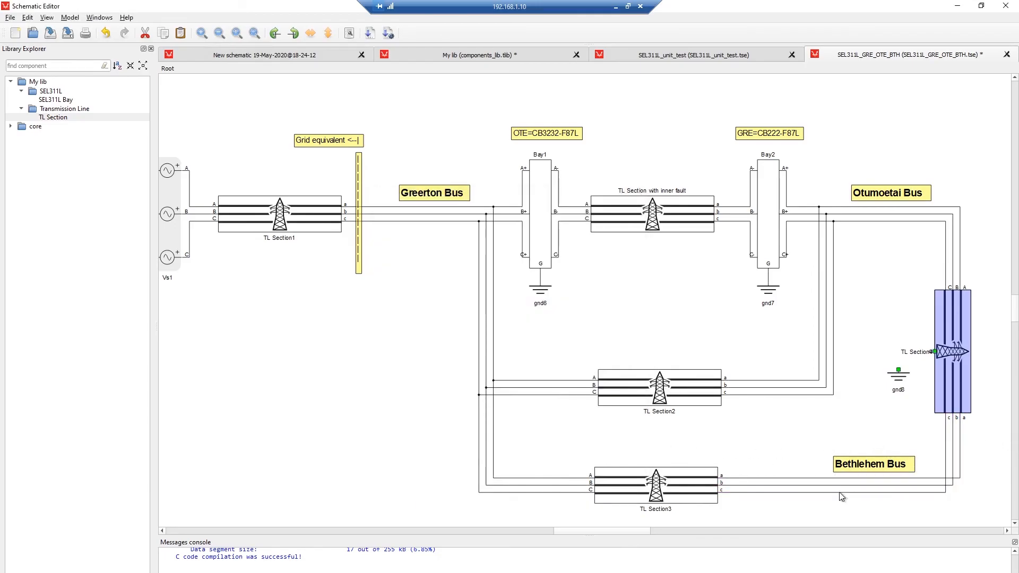
- Wire gnd8 to the fault terminal of TL Section4, compile the model and reload it into HIL SCADA
drag(899, 369, 935, 352)
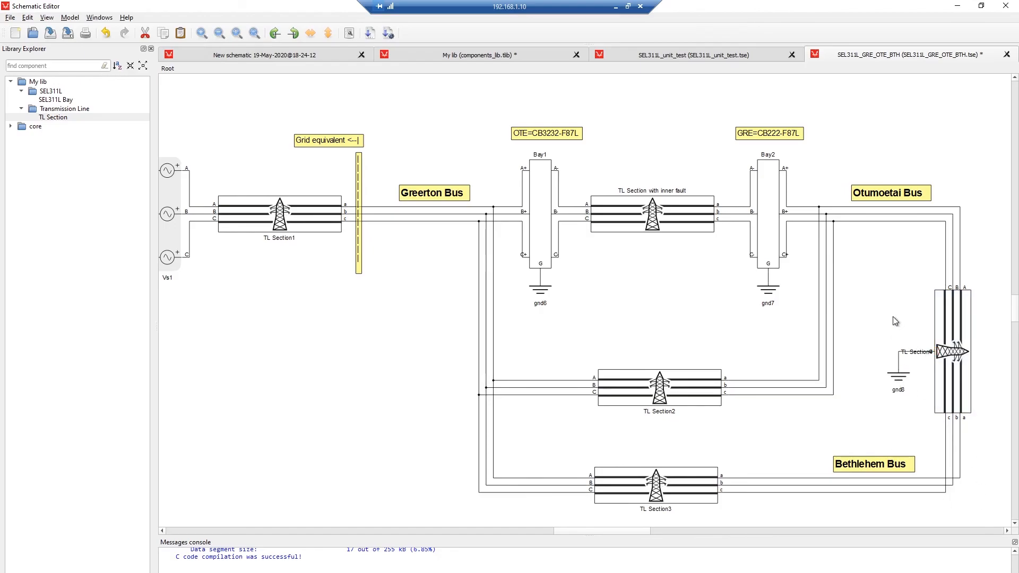
click(390, 34)
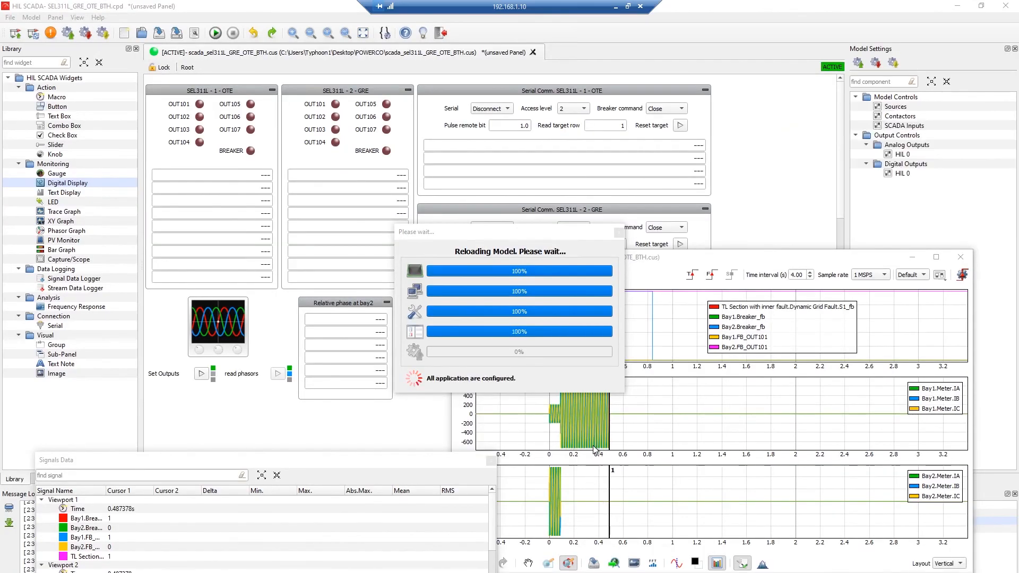
drag(614, 277, 678, 327)
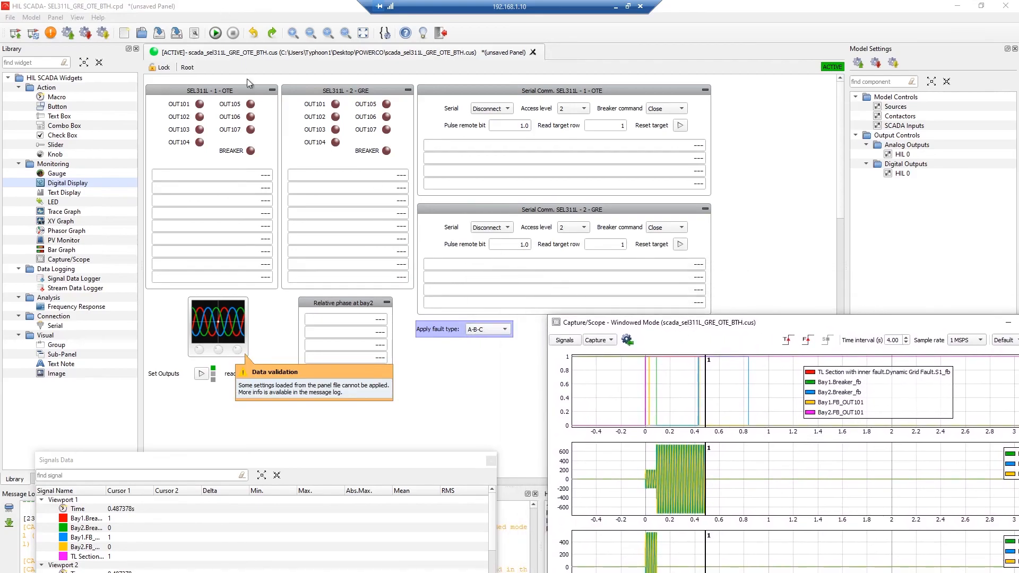
- Change fault_comp in the fault type combo box's macro to "TL Section4.Dynamic Grid Fault."
double_click(438, 330)
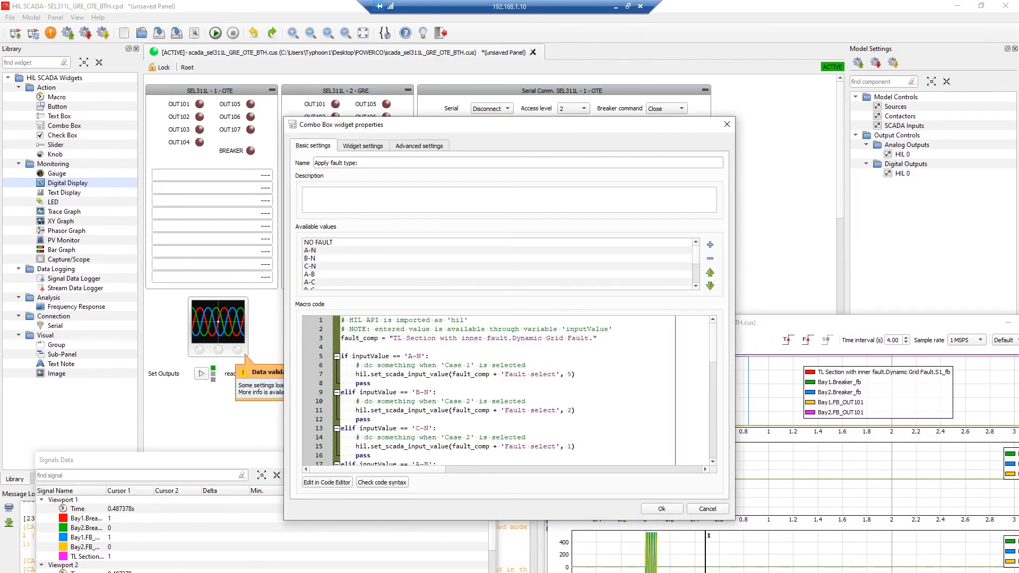
drag(508, 339, 397, 338)
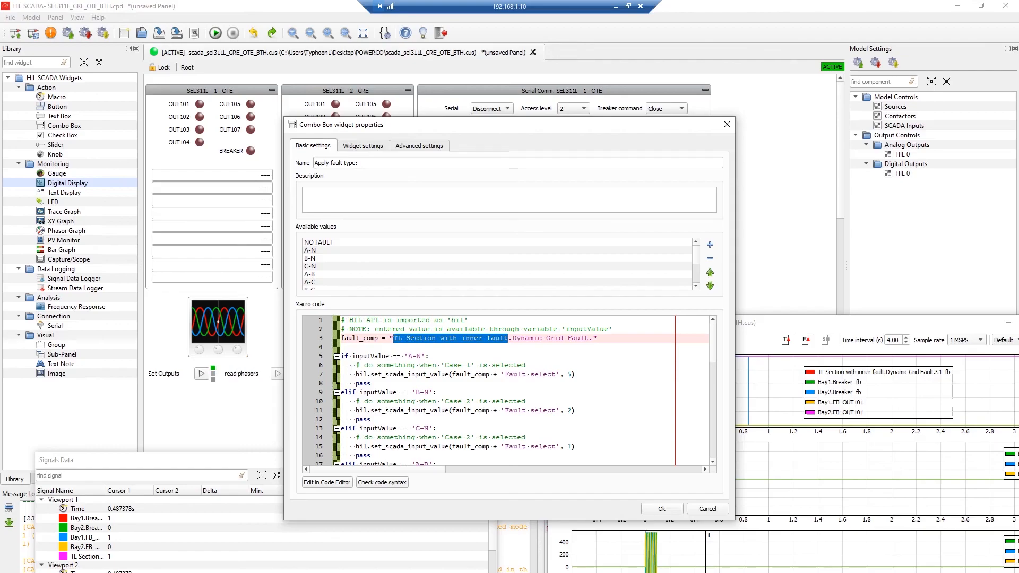
text(TL)
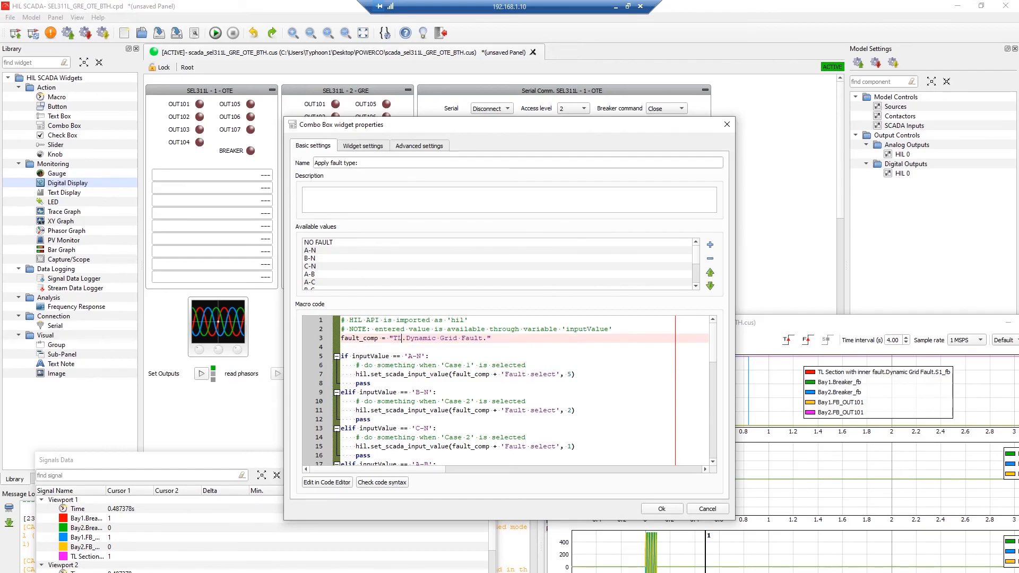
text( Section4)
click(661, 509)
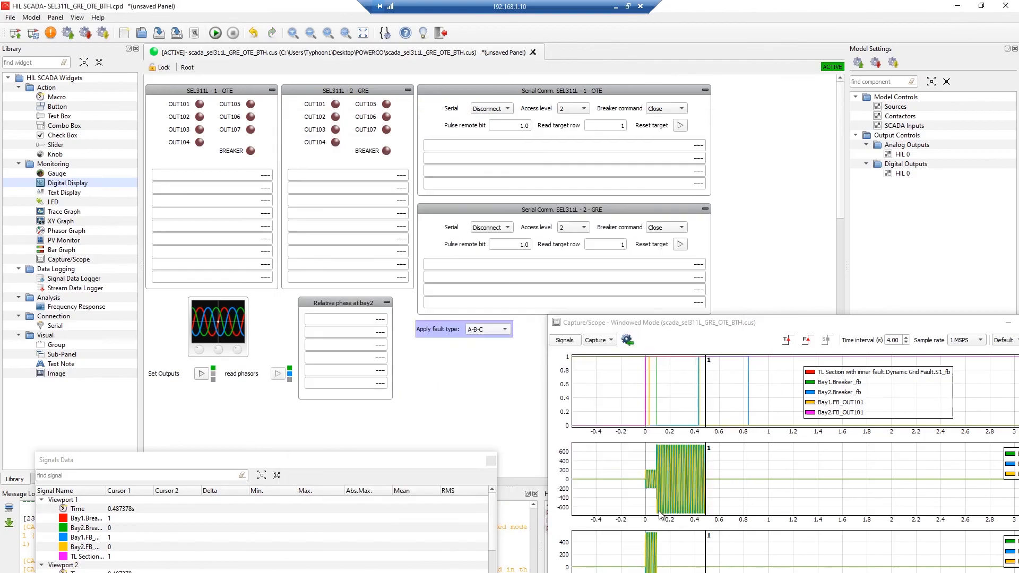
- Add the digital signal TL Section4.Dynamic Grid Fault.S1_fb to the capture and show it in the first viewport
click(564, 341)
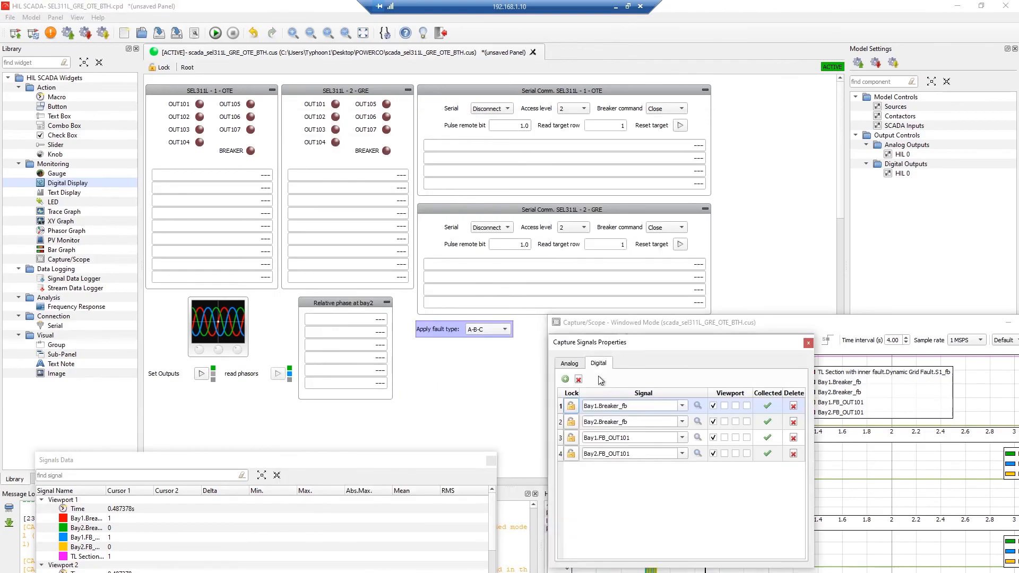
click(565, 380)
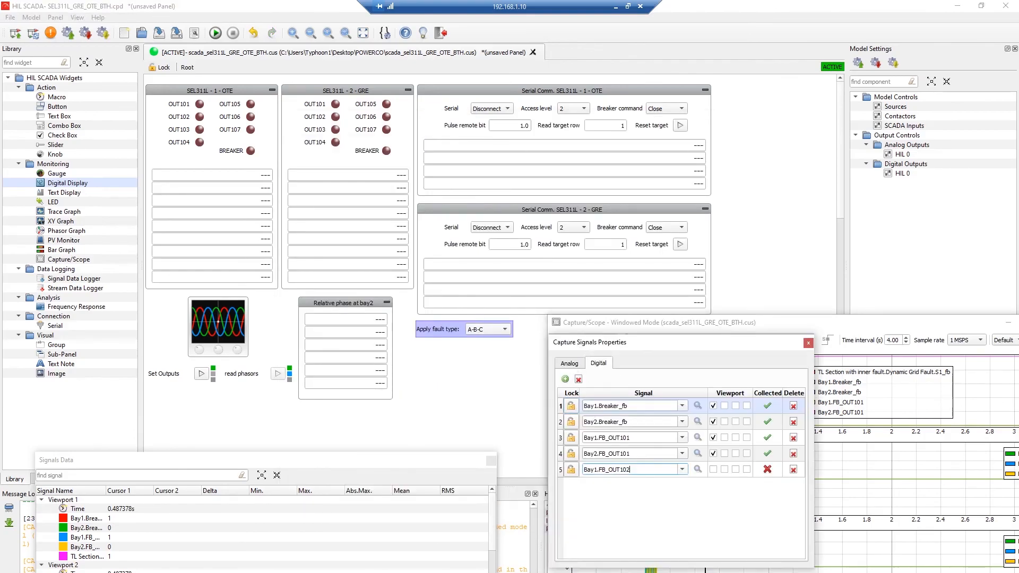
text(fb)
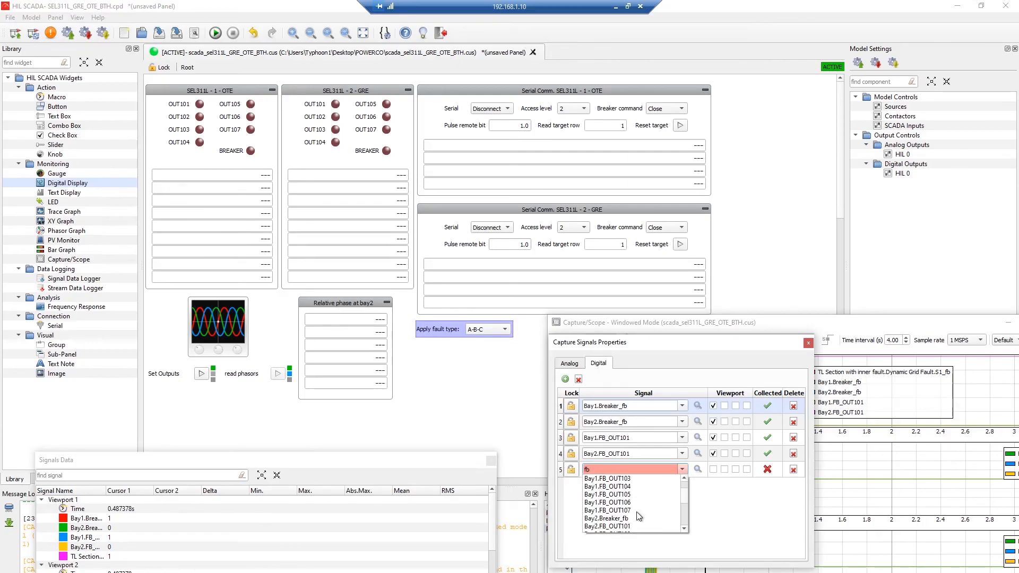
scroll(639, 516, down, 3)
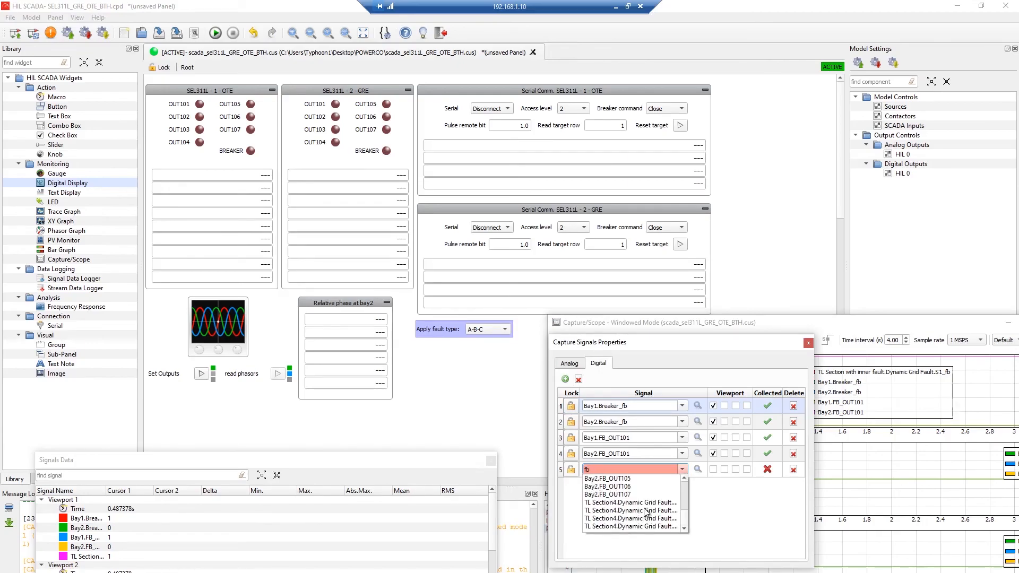
click(643, 503)
click(714, 470)
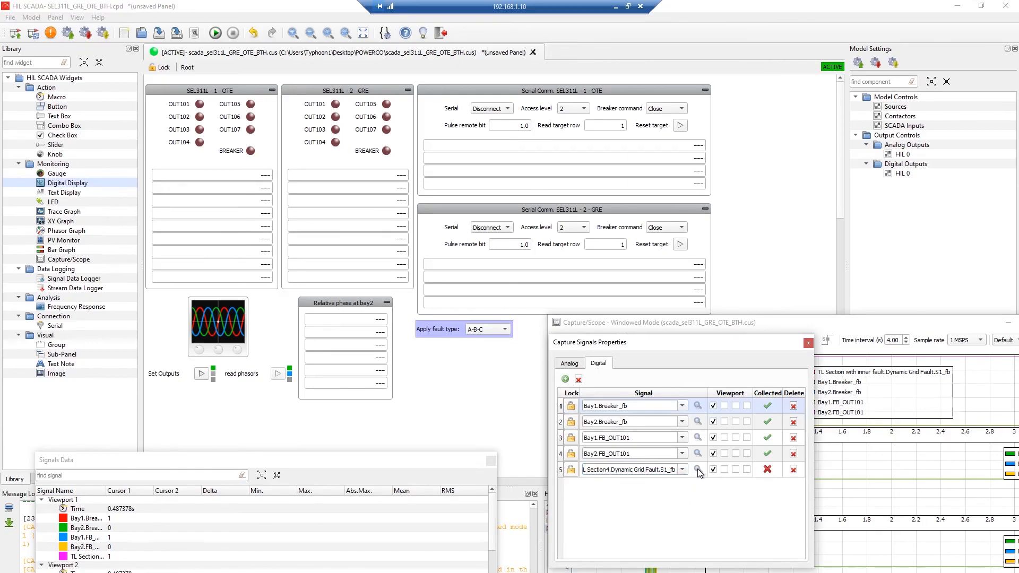
click(808, 342)
- Configure a digital capture trigger on the rising edge of TL Section4.Dynamic Grid Fault.S1_fb with a 15% offset
drag(819, 324, 712, 324)
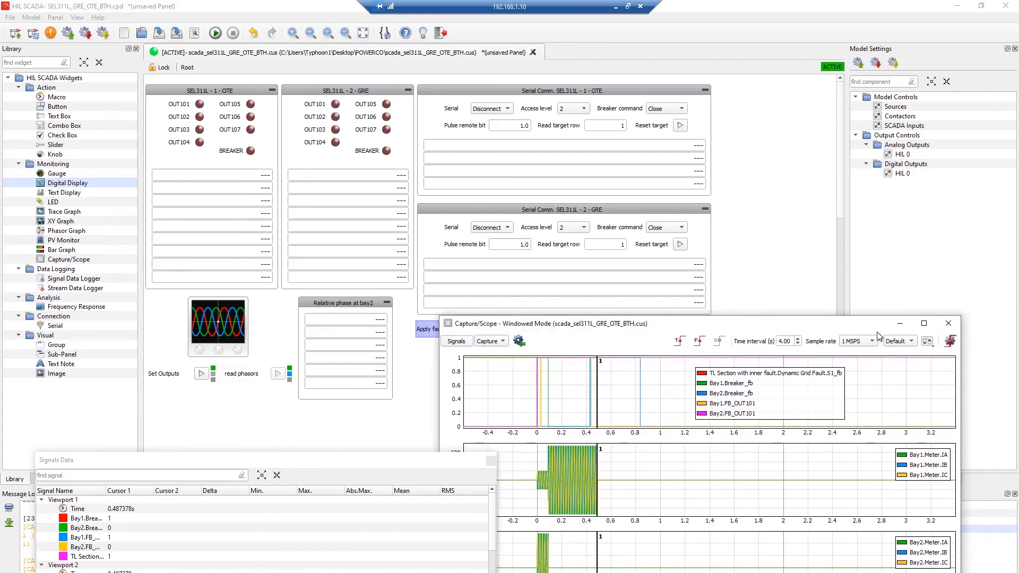
click(950, 341)
click(868, 385)
click(844, 402)
click(946, 399)
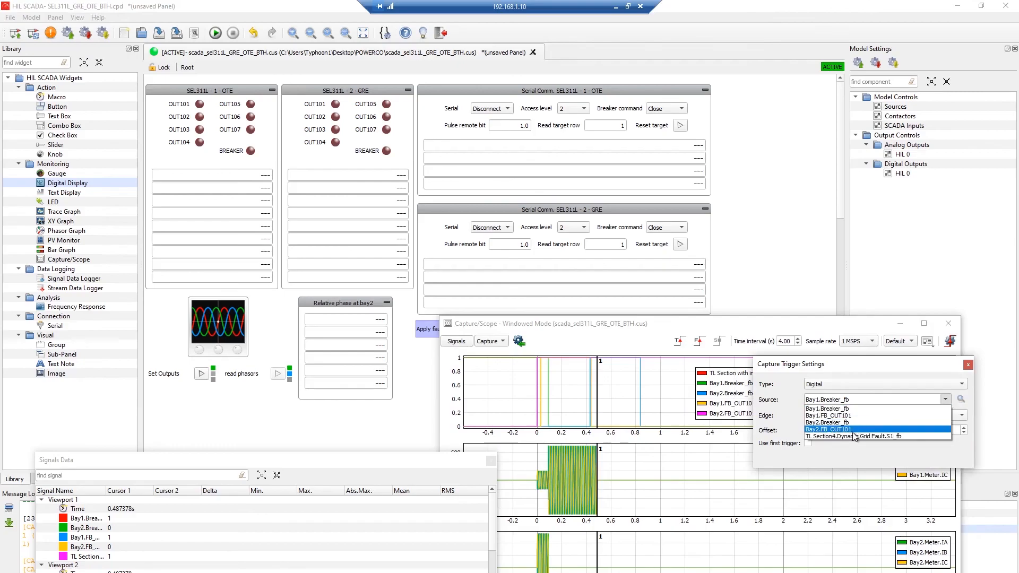
click(851, 434)
drag(838, 431, 762, 433)
text(15)
key(Return)
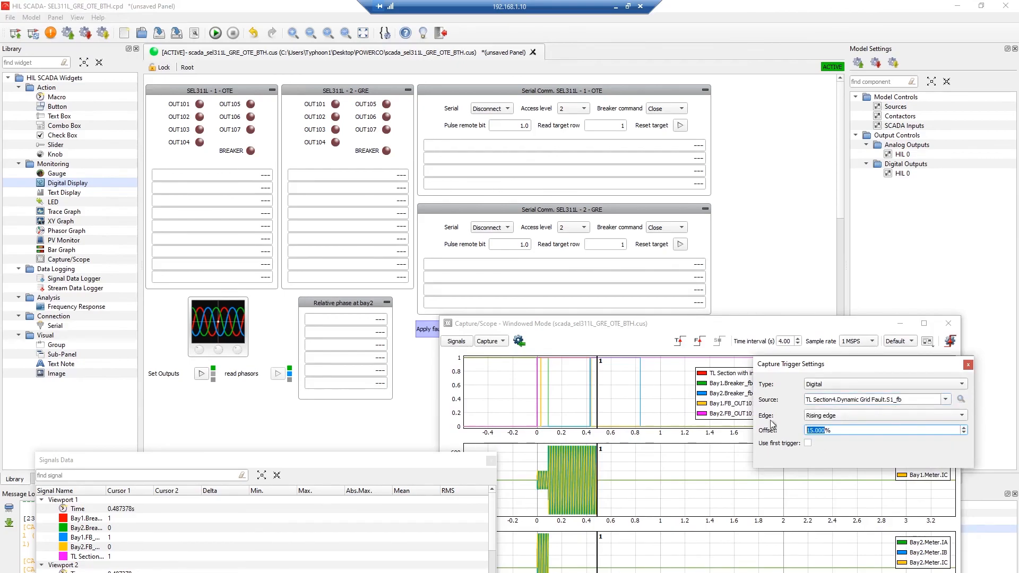
- Arm the triggered capture and start the simulation
click(679, 343)
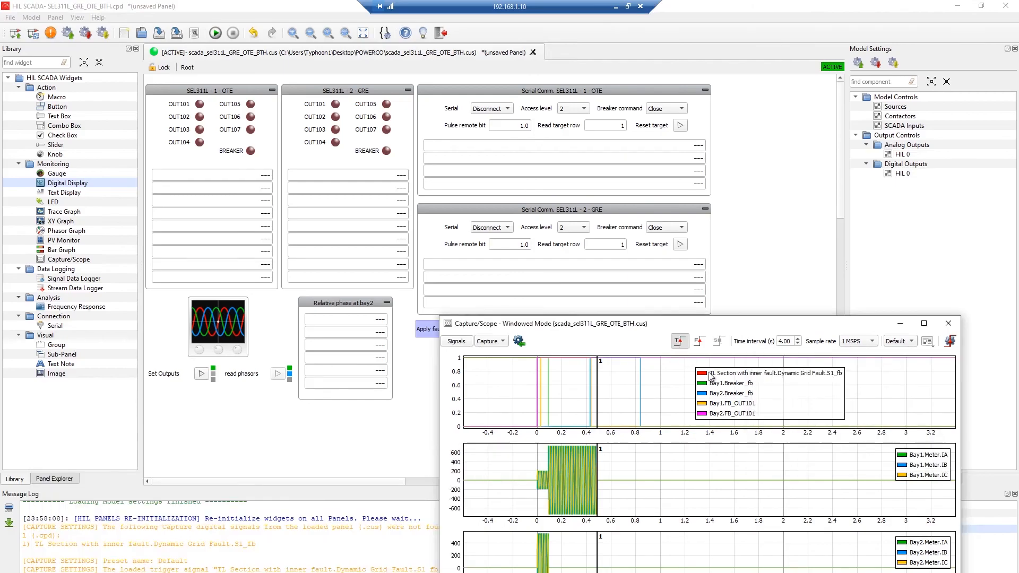
drag(747, 324, 852, 341)
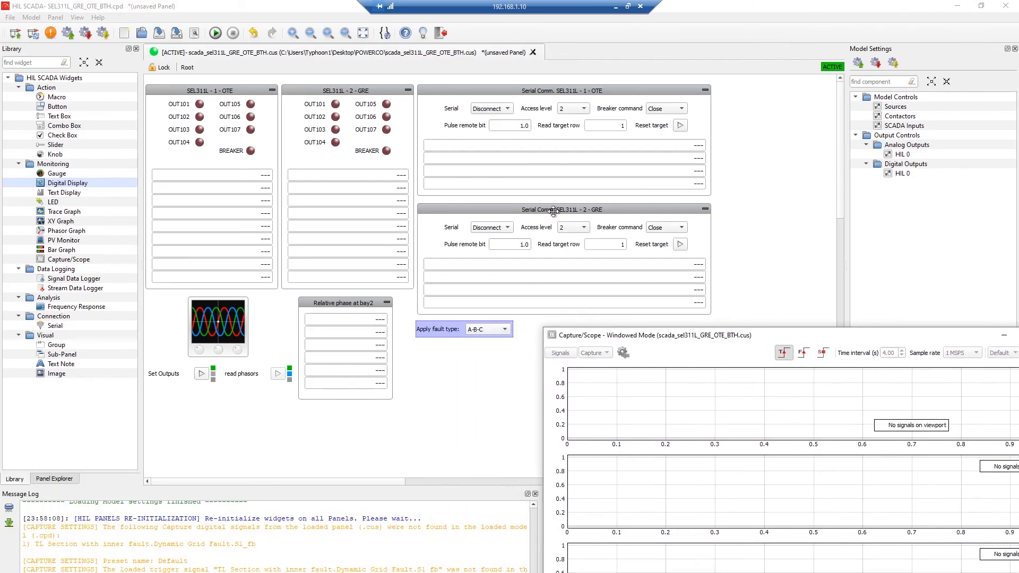
click(215, 33)
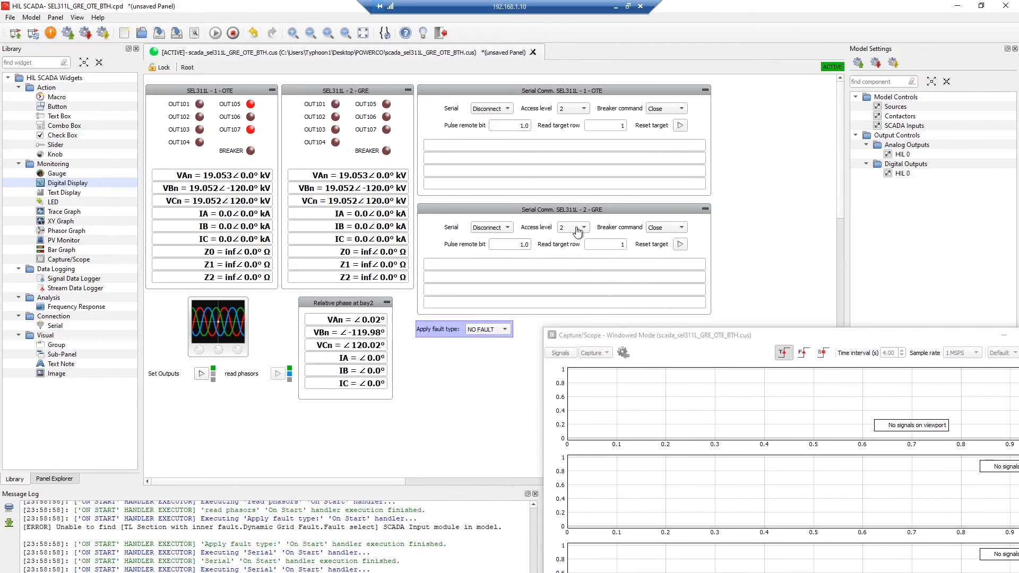
- Connect the serial communication of both the OTE and GRE relays
click(491, 110)
click(496, 99)
click(492, 227)
click(491, 219)
- Set the access level to 2 on the OTE relay and to B on the GRE relay
click(569, 109)
click(569, 109)
click(568, 109)
click(568, 98)
click(569, 110)
click(570, 120)
click(572, 227)
click(574, 205)
click(571, 229)
click(571, 238)
click(570, 230)
click(571, 238)
- Close the breakers and reset the targets on both the OTE and GRE relays
click(665, 110)
click(666, 110)
click(663, 229)
click(662, 230)
click(683, 126)
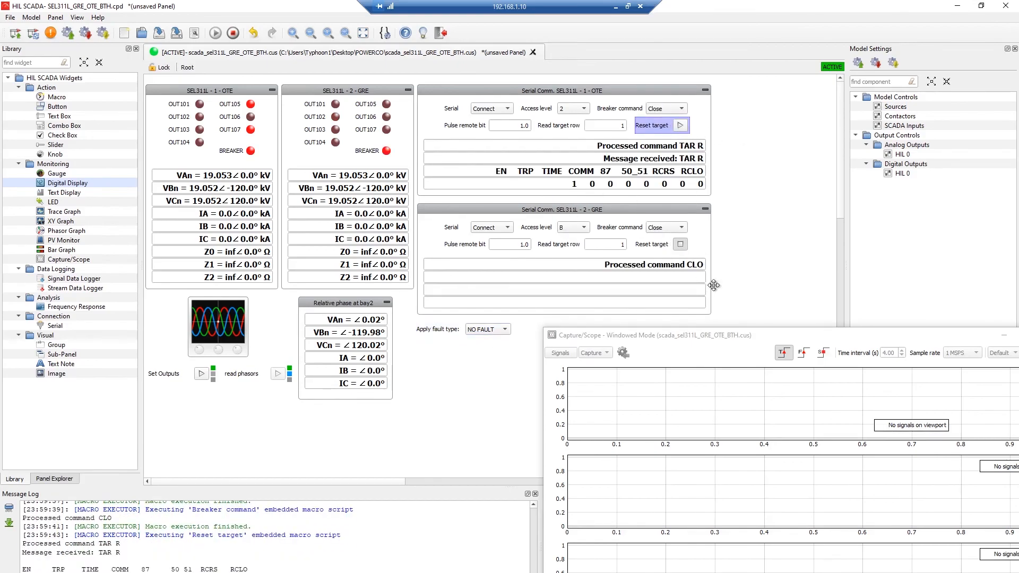
- Apply an A-N fault and read target row 1 on both the OTE and GRE relays
click(495, 330)
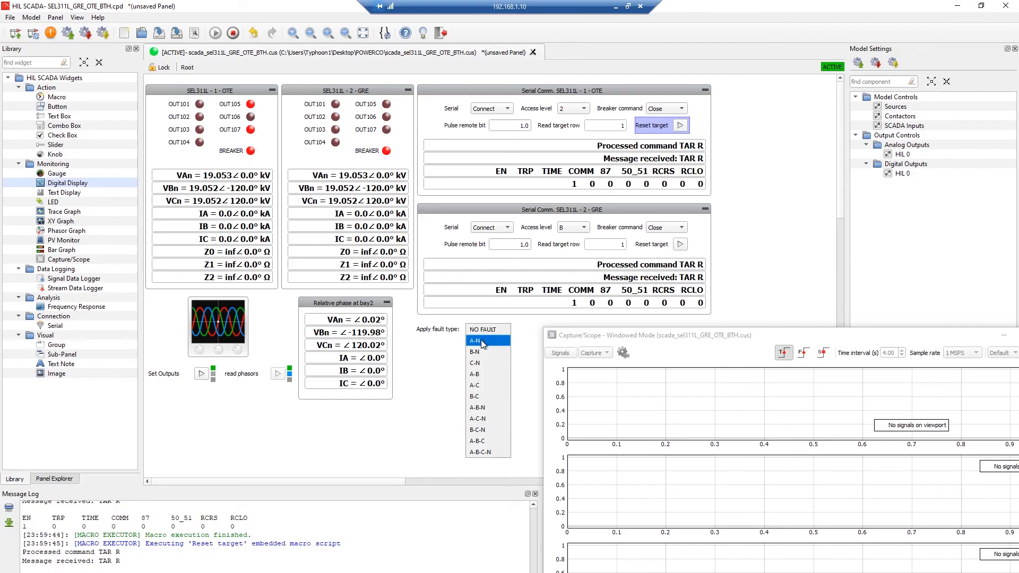
click(484, 342)
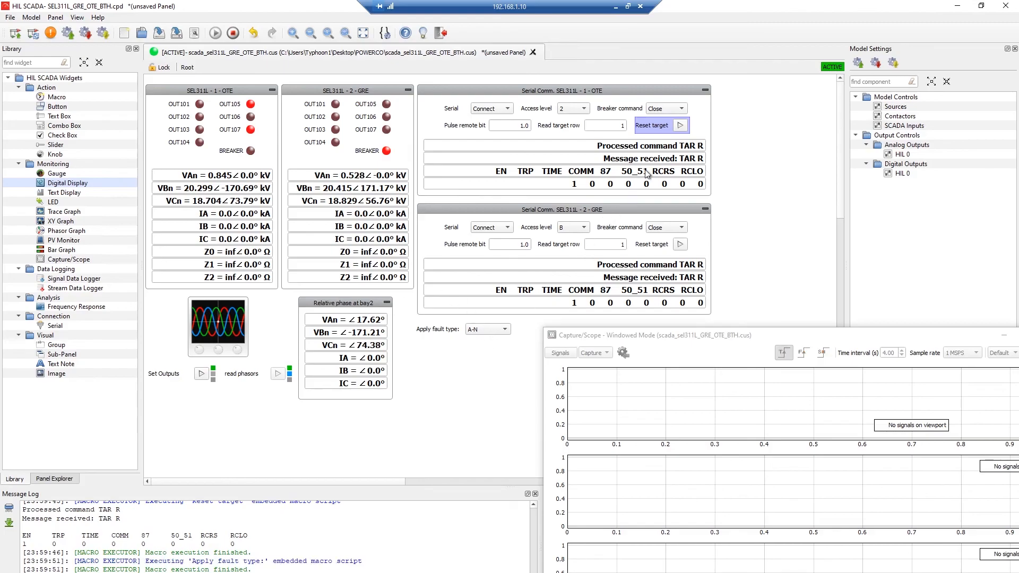
click(622, 125)
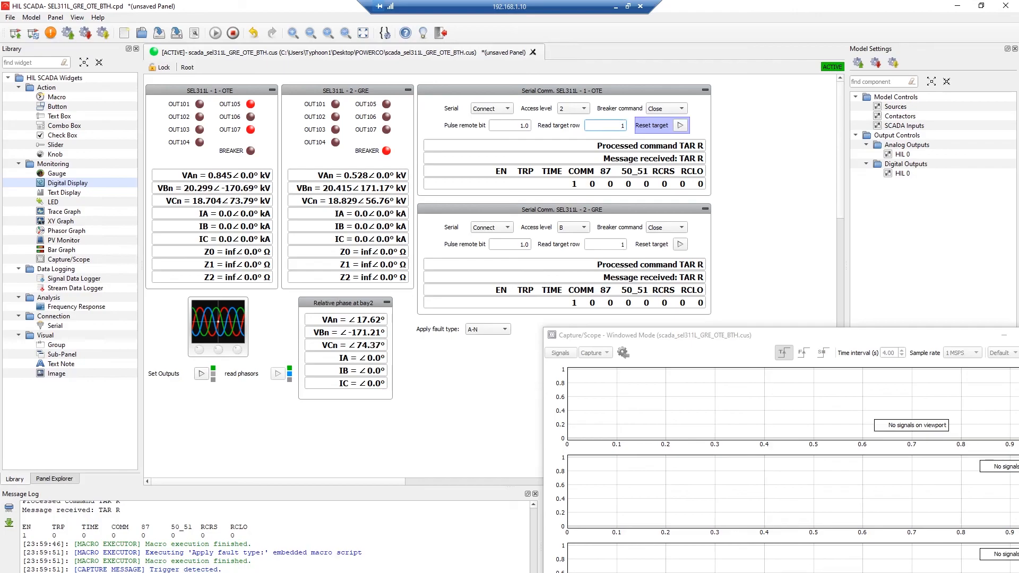
key(Return)
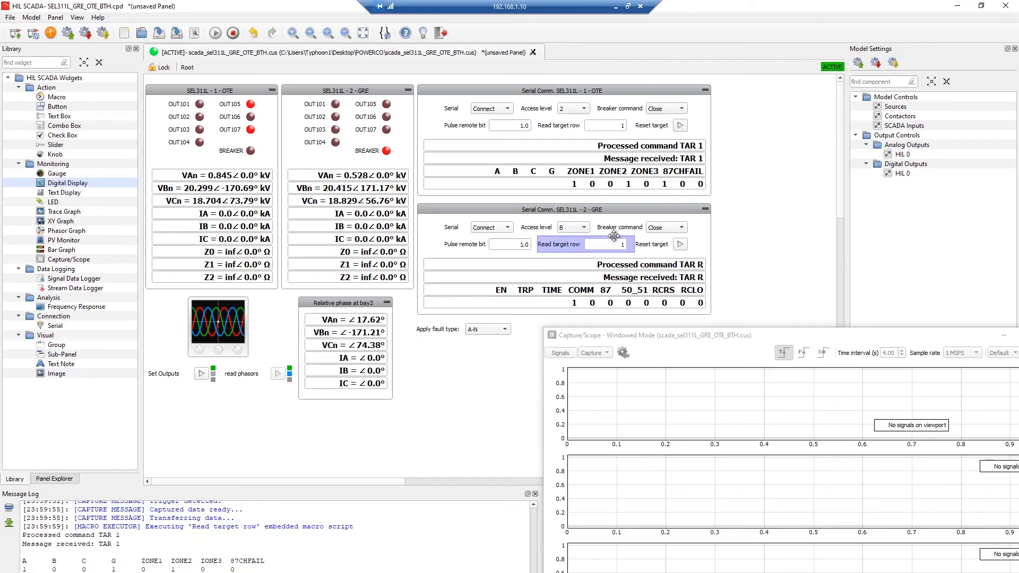
click(622, 244)
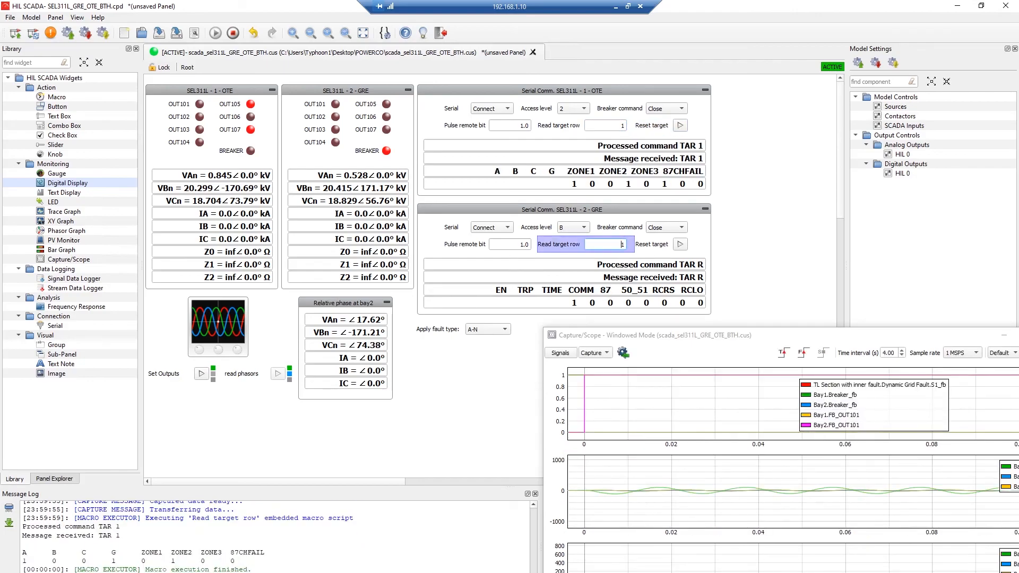
key(Return)
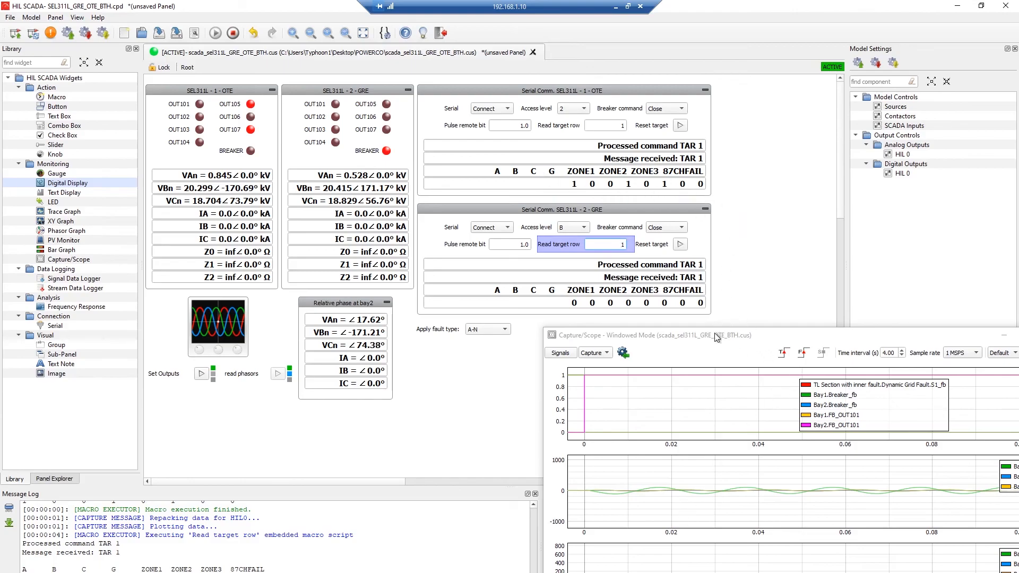
- Examine the captured breaker signals and bay currents of the A-N fault, over the full capture and zoomed in on the fault period
drag(763, 338, 685, 207)
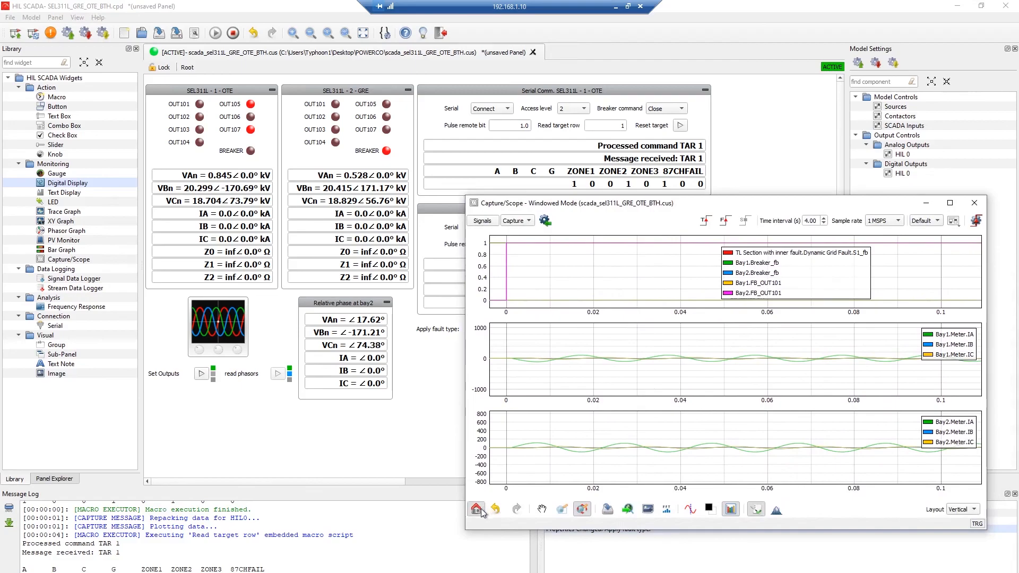
click(480, 509)
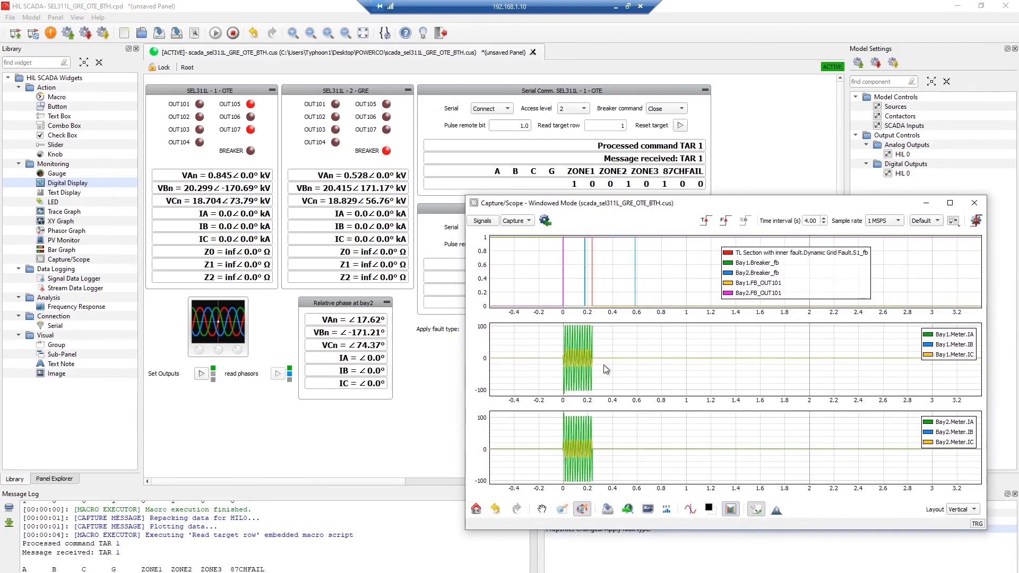
drag(592, 204, 616, 284)
drag(571, 365, 689, 370)
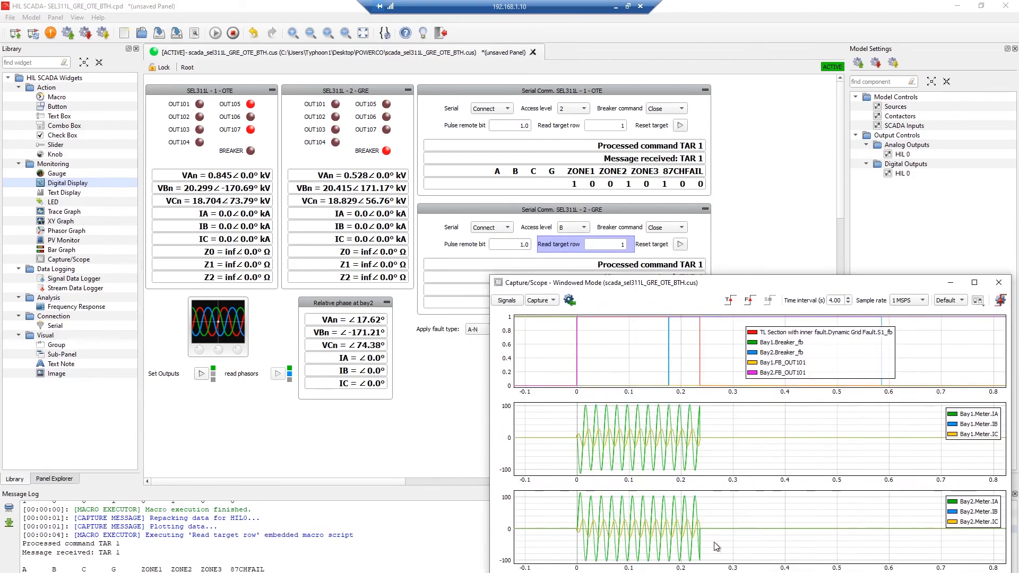
drag(720, 549, 550, 527)
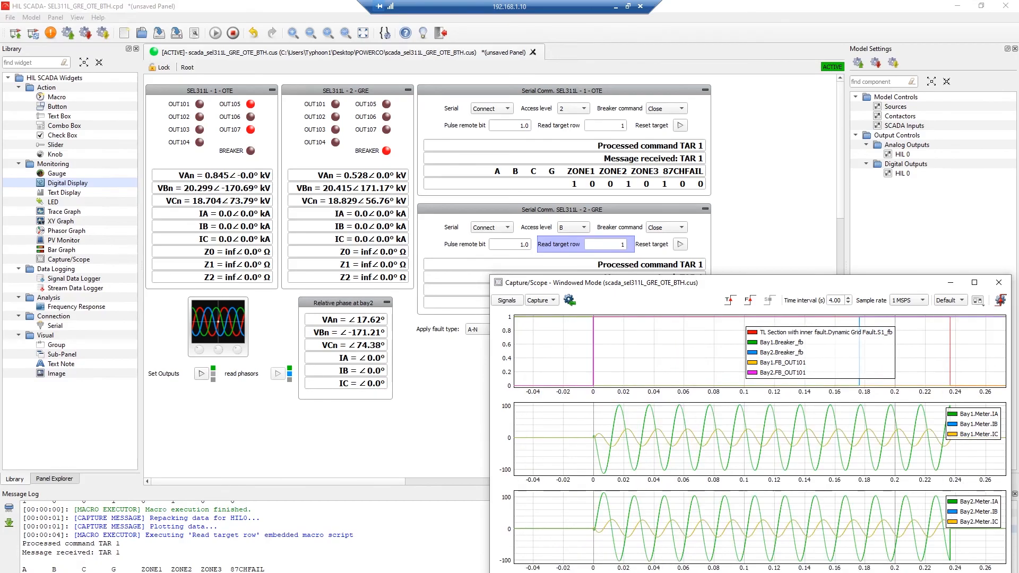
right_click(833, 364)
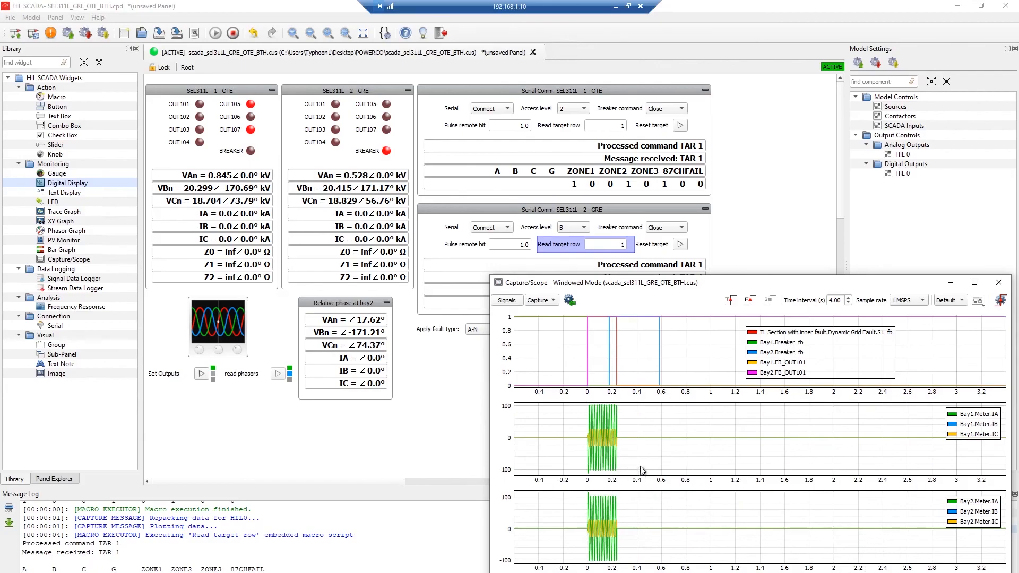
drag(653, 293, 662, 348)
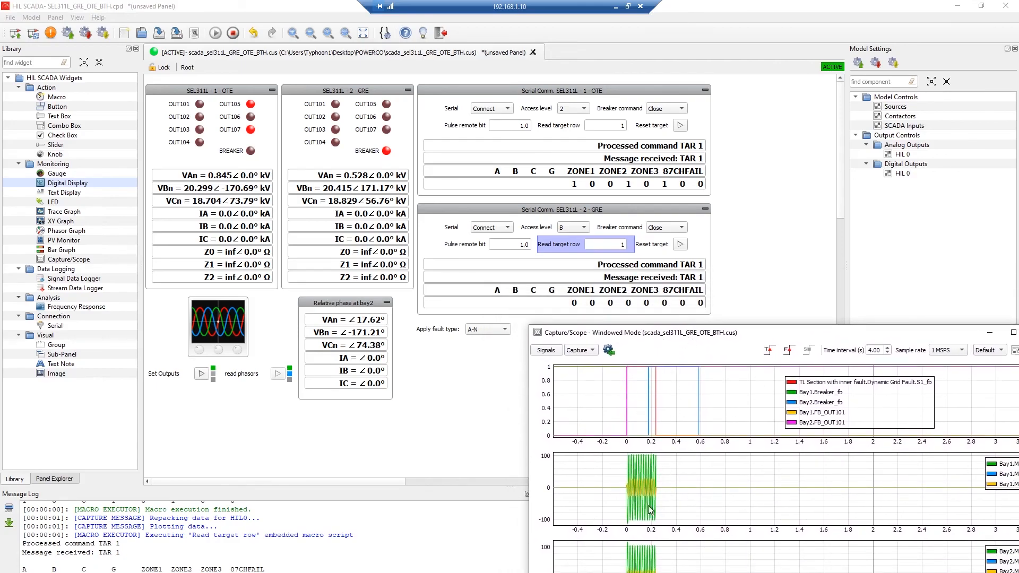
- Clear the A-N fault, close the OTE breaker and reset the targets on both relays
click(486, 332)
click(486, 318)
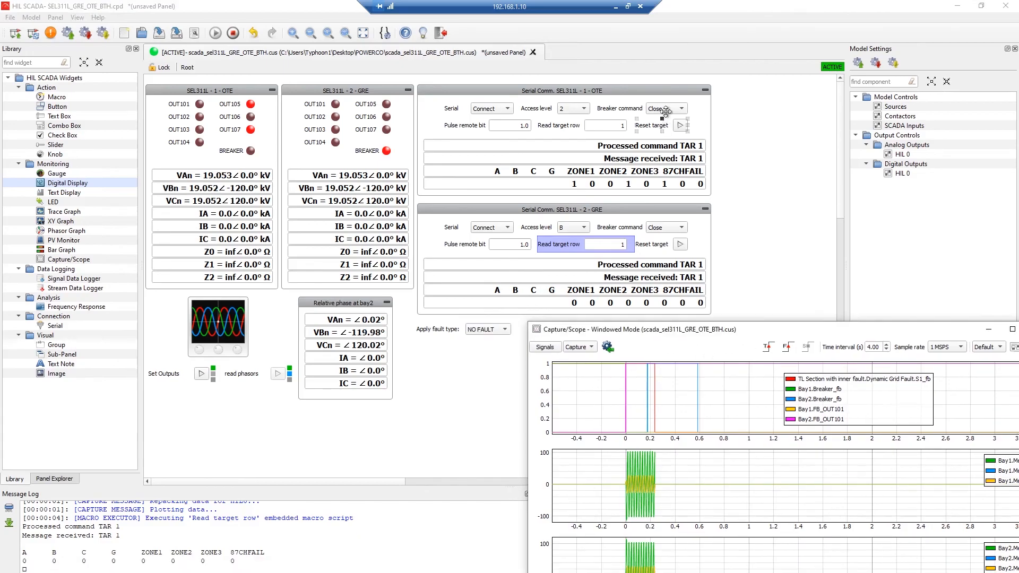
click(681, 245)
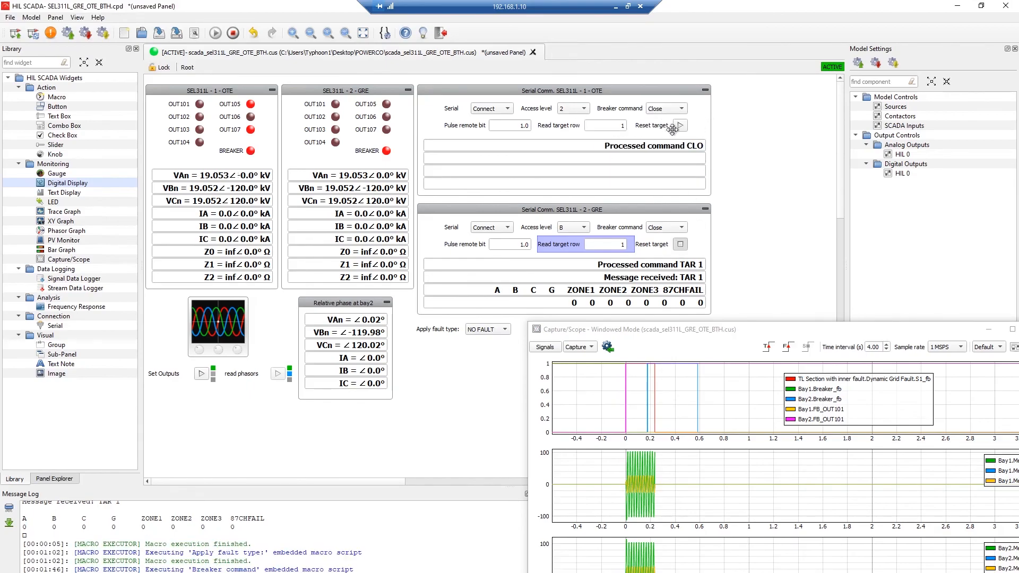
- Apply an A-B fault and read target row 1 on both the OTE and GRE relays
click(488, 330)
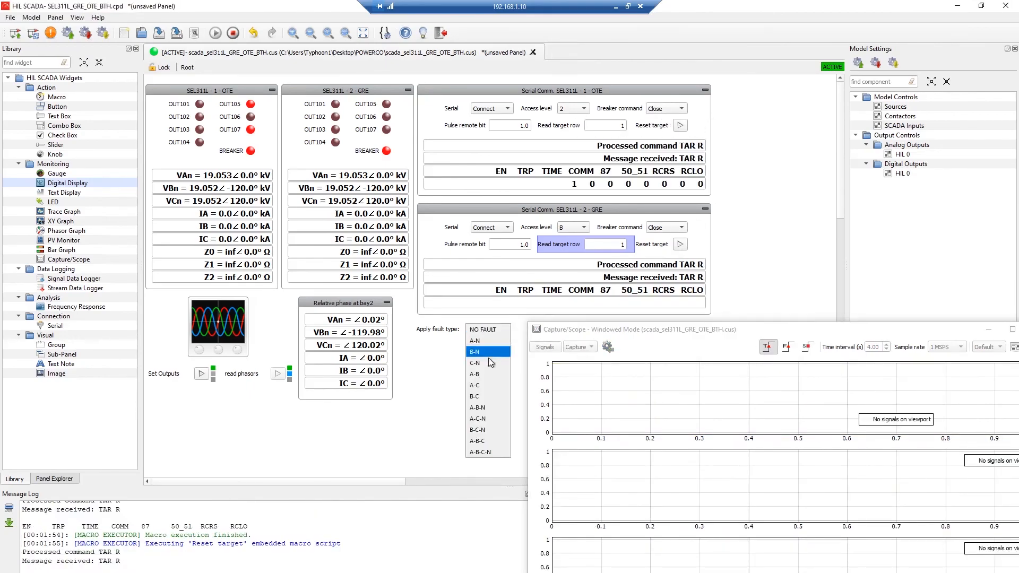
click(479, 374)
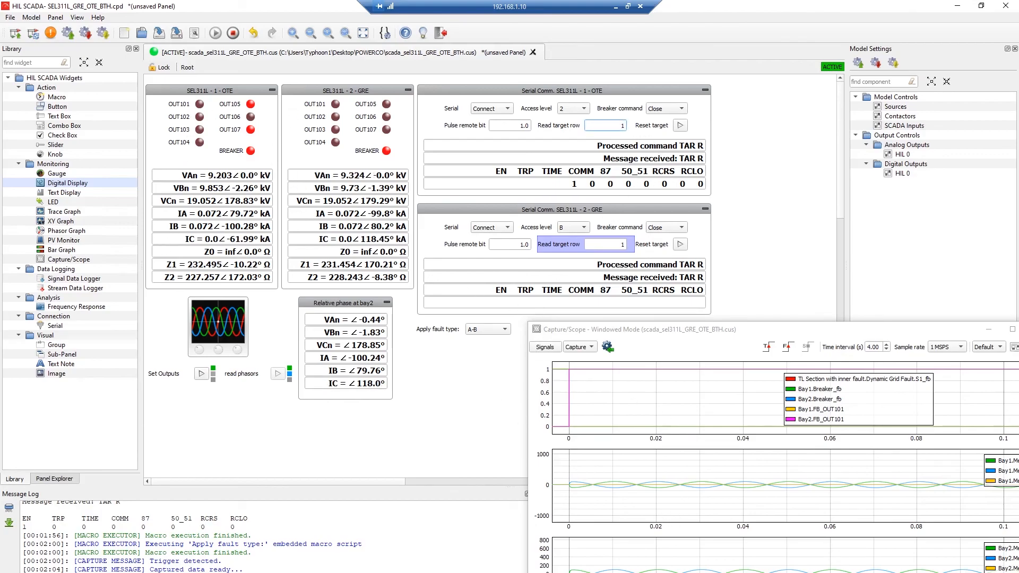
key(Return)
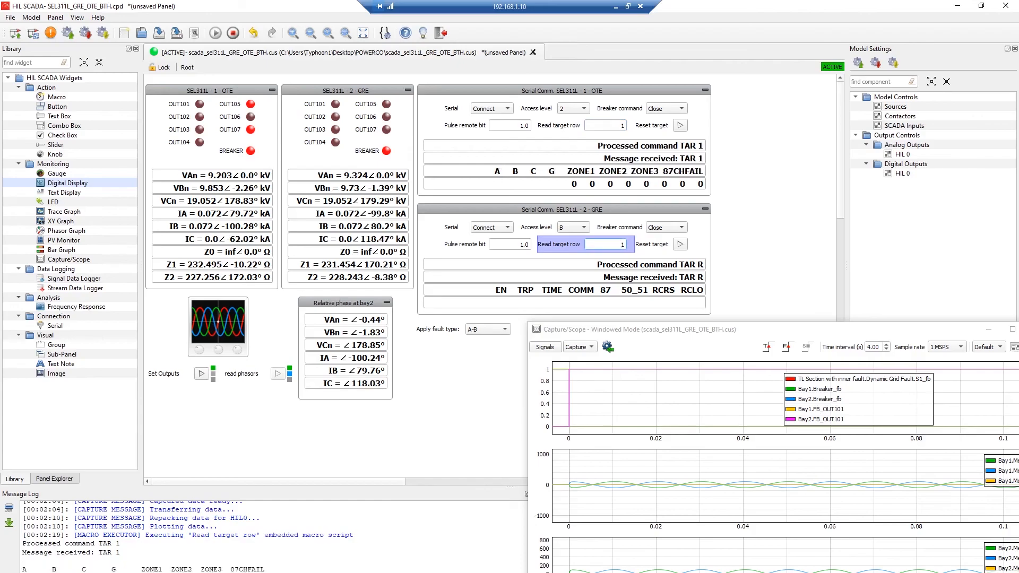
key(Return)
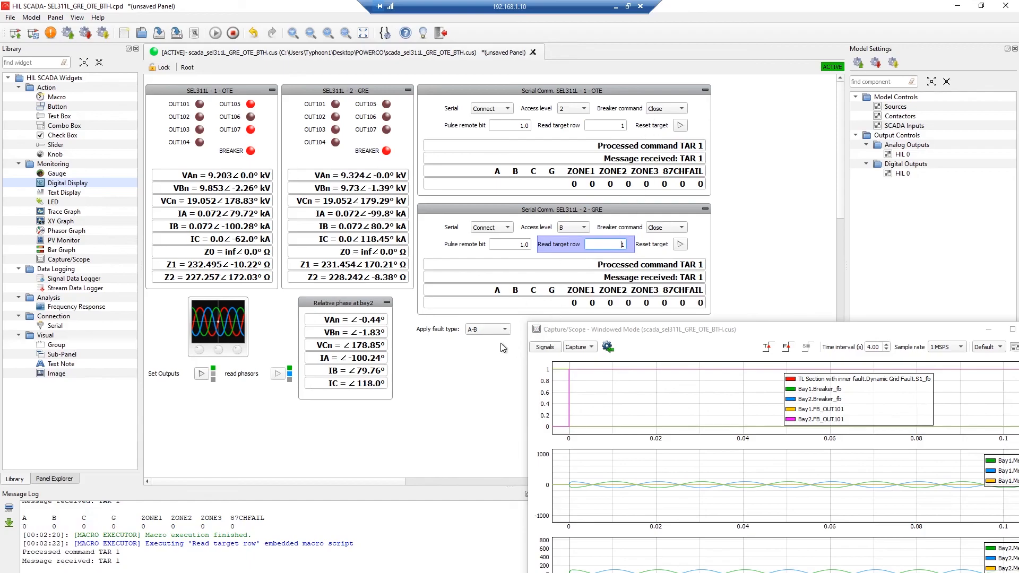
- Set the fault type back to NO FAULT and reset the targets on both relays
click(491, 329)
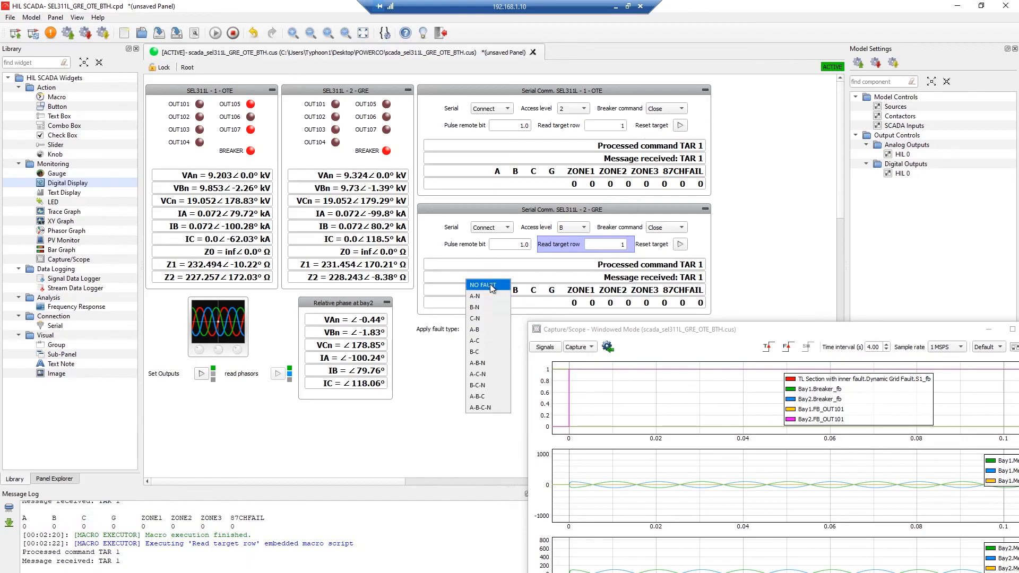
click(491, 286)
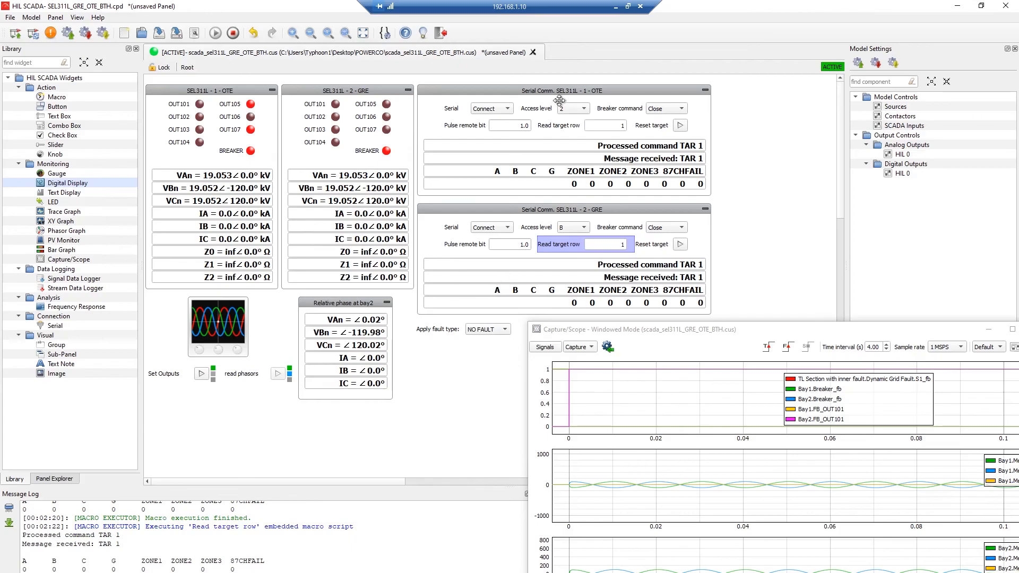
click(681, 244)
click(681, 245)
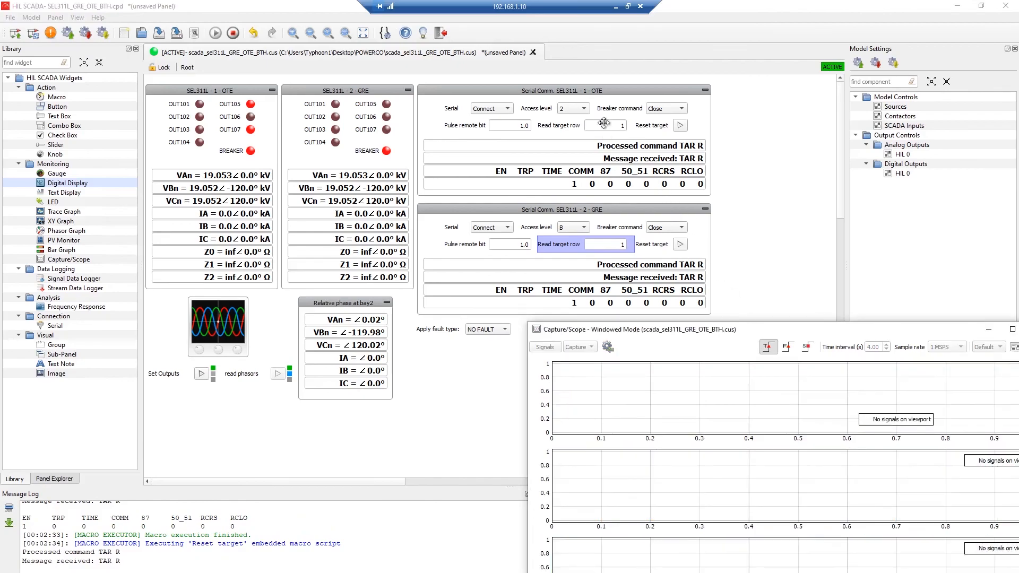
- Apply an A-B-N fault and display the full time range of the captured waveforms
click(484, 329)
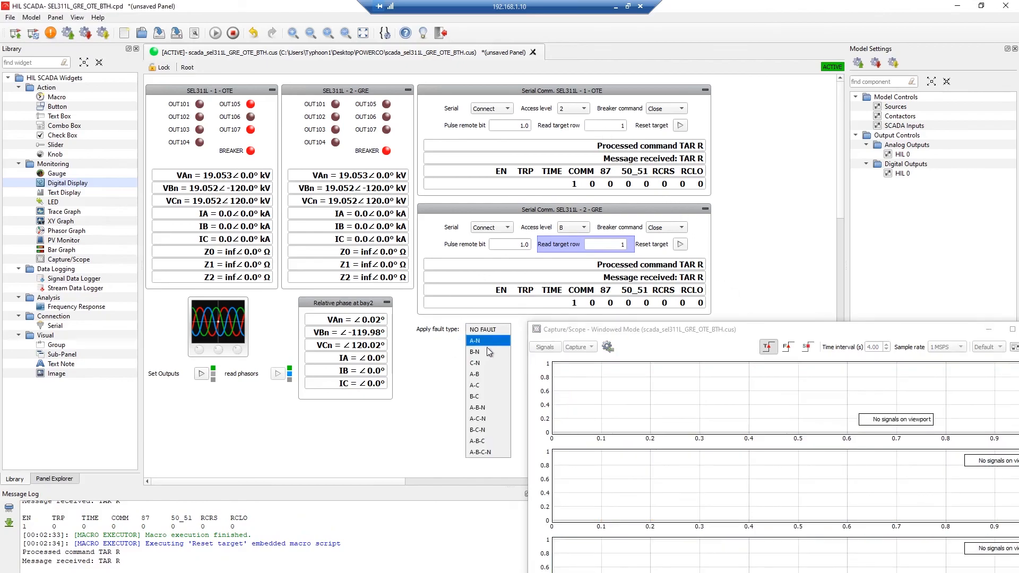
click(477, 408)
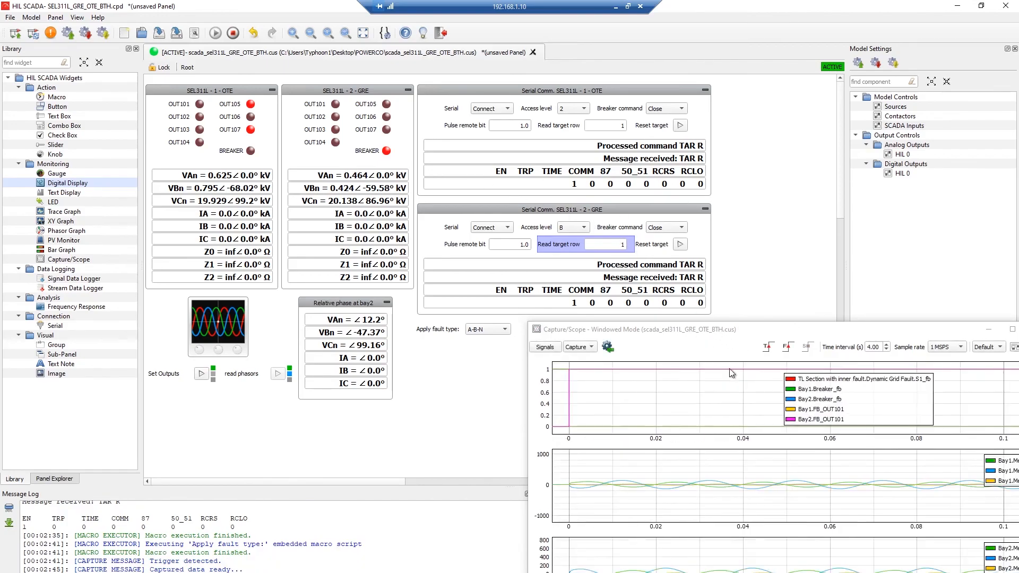
drag(692, 330, 603, 250)
click(449, 555)
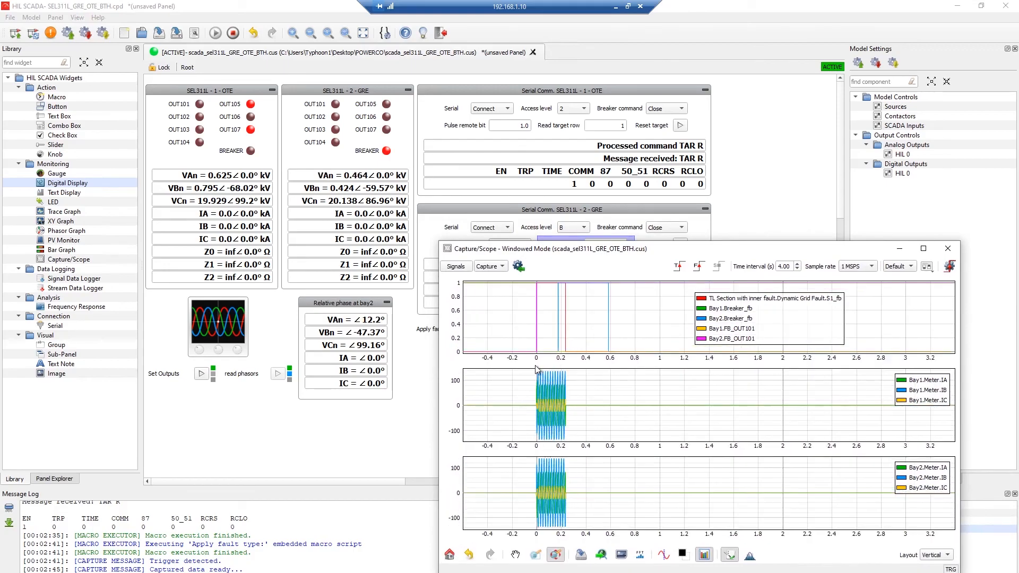
- Place a cursor where the captured fault current ends and read target row 1 on the OTE relay
drag(577, 248, 655, 315)
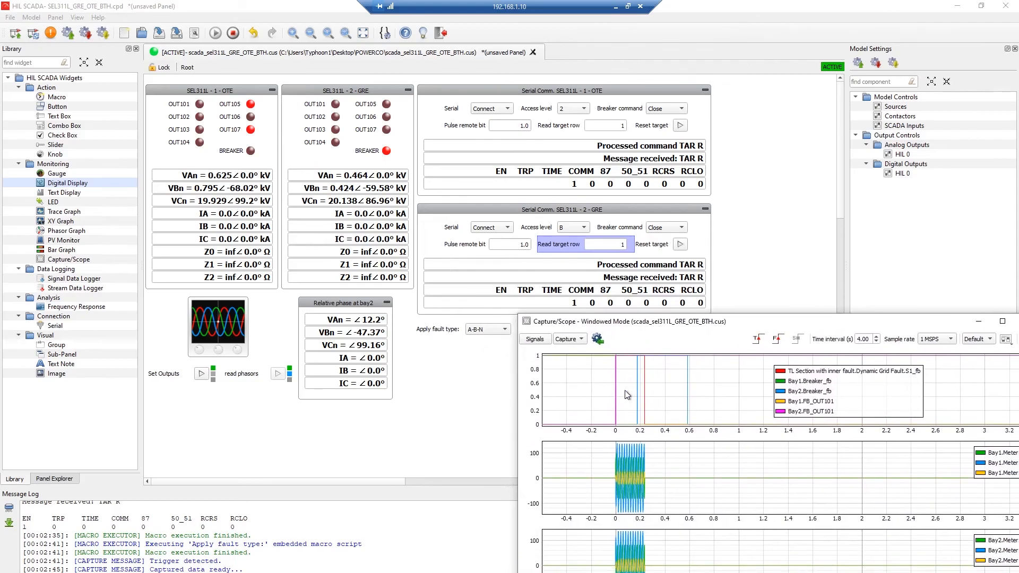
right_click(645, 392)
click(660, 396)
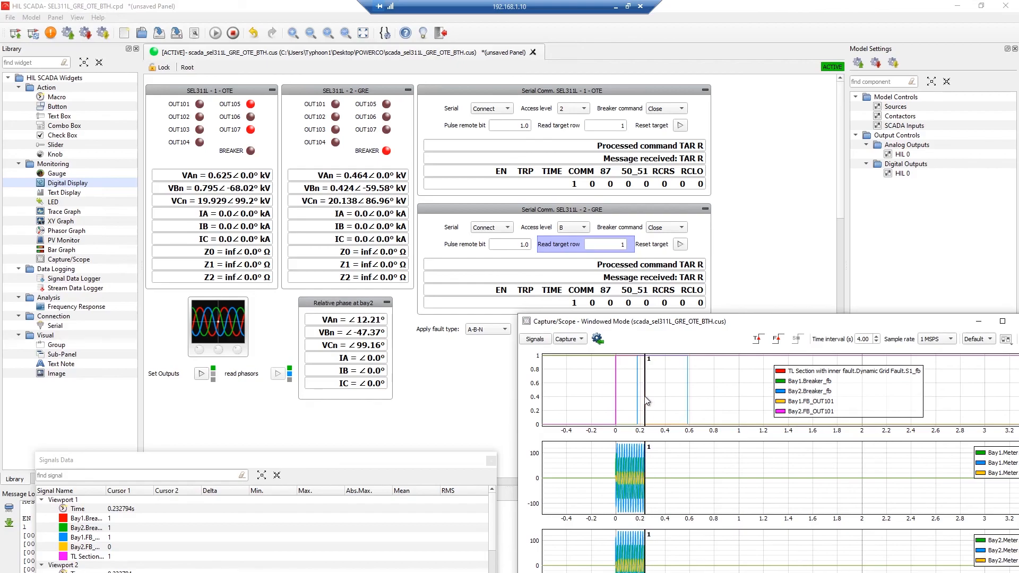
click(622, 126)
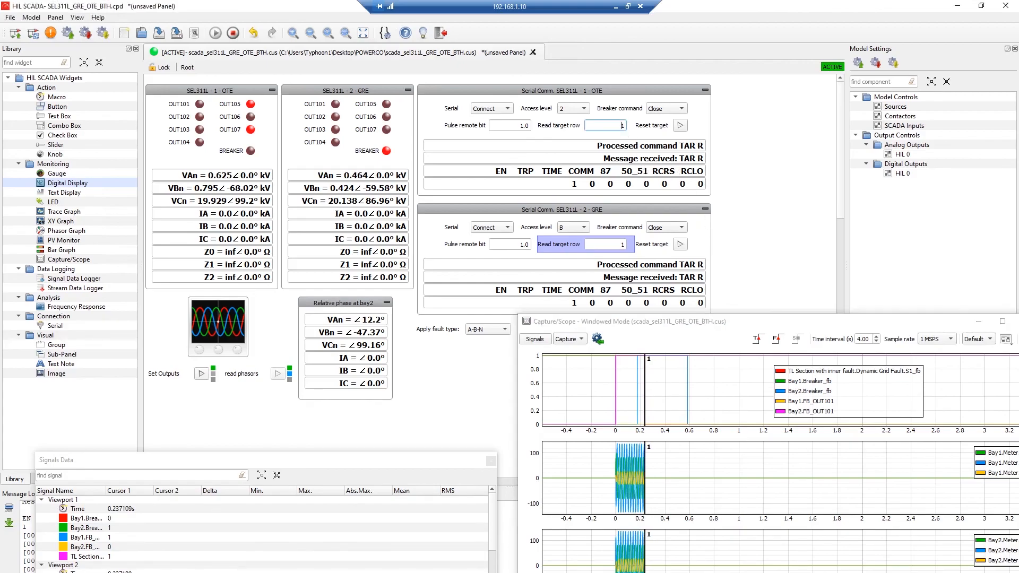
key(Return)
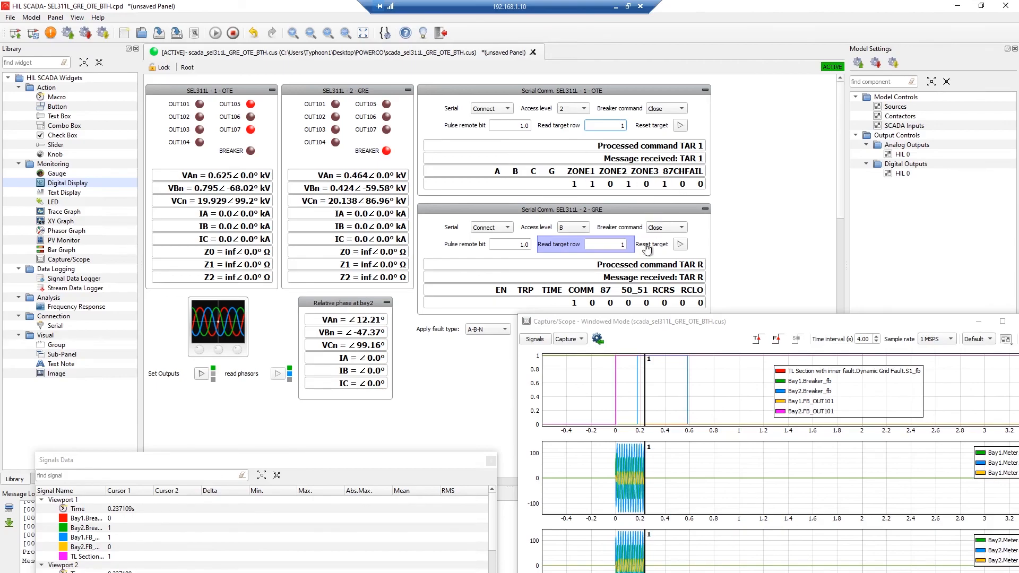
- Clear the A-B-N fault, close the OTE breaker and reset the targets on the OTE and GRE relays
click(491, 331)
click(494, 255)
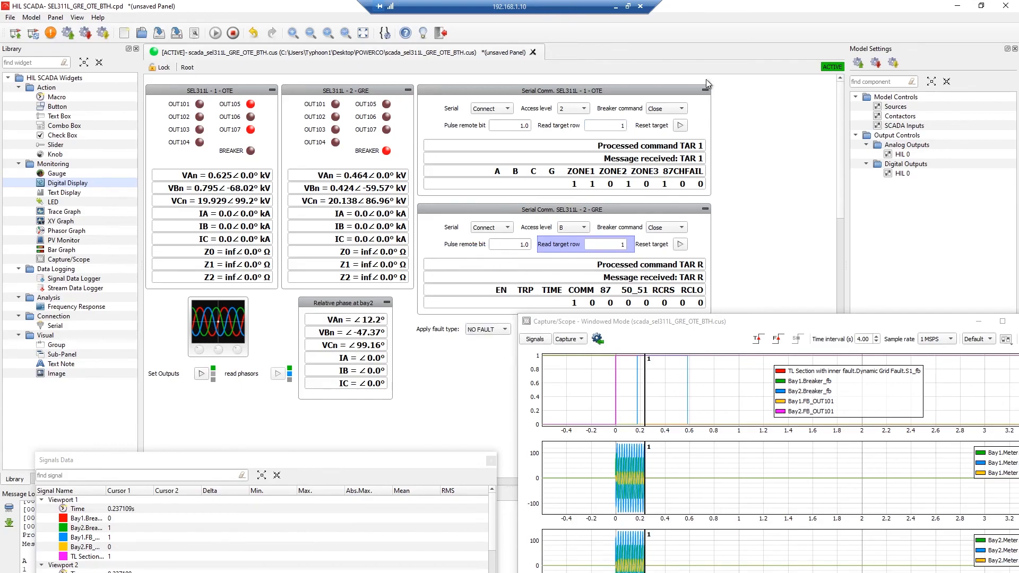
click(666, 109)
click(661, 110)
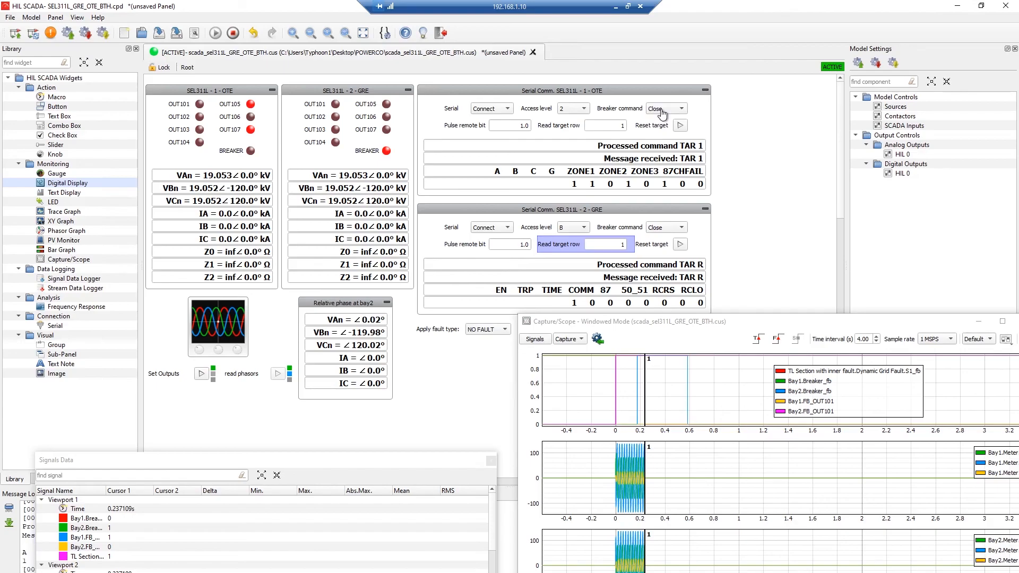
click(680, 126)
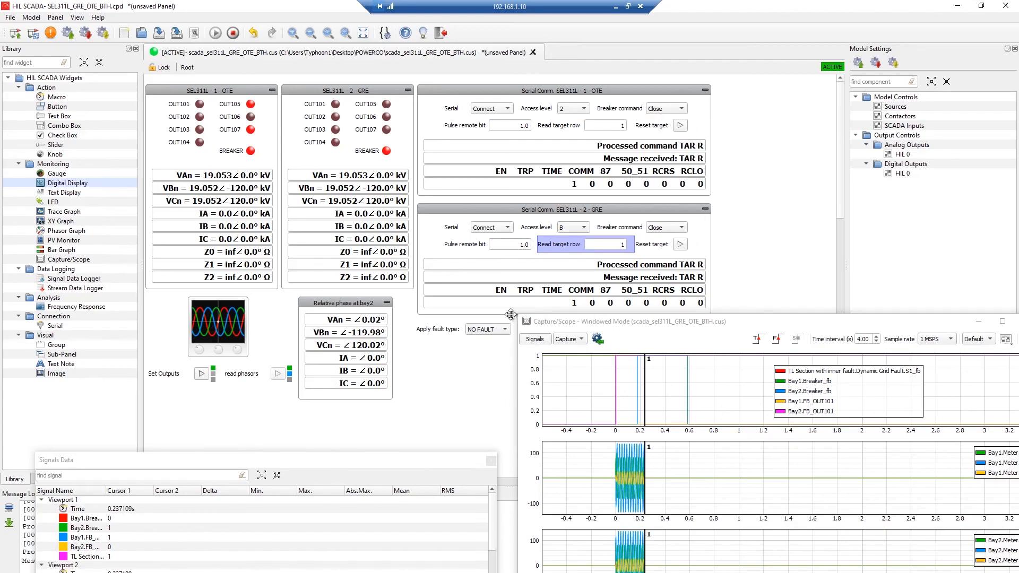
- Rearm the triggered capture and apply an A-B-C fault
click(488, 331)
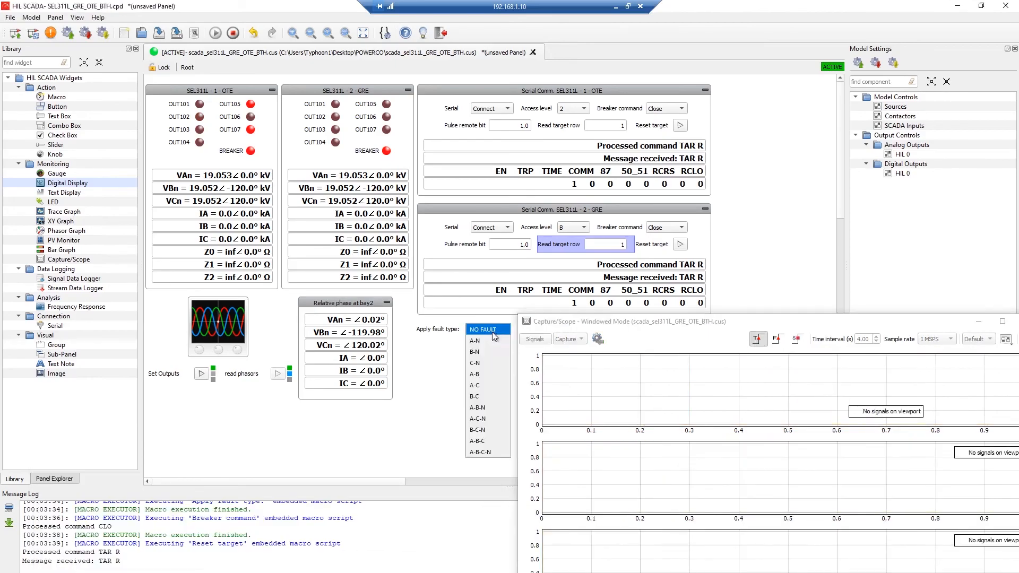
click(490, 443)
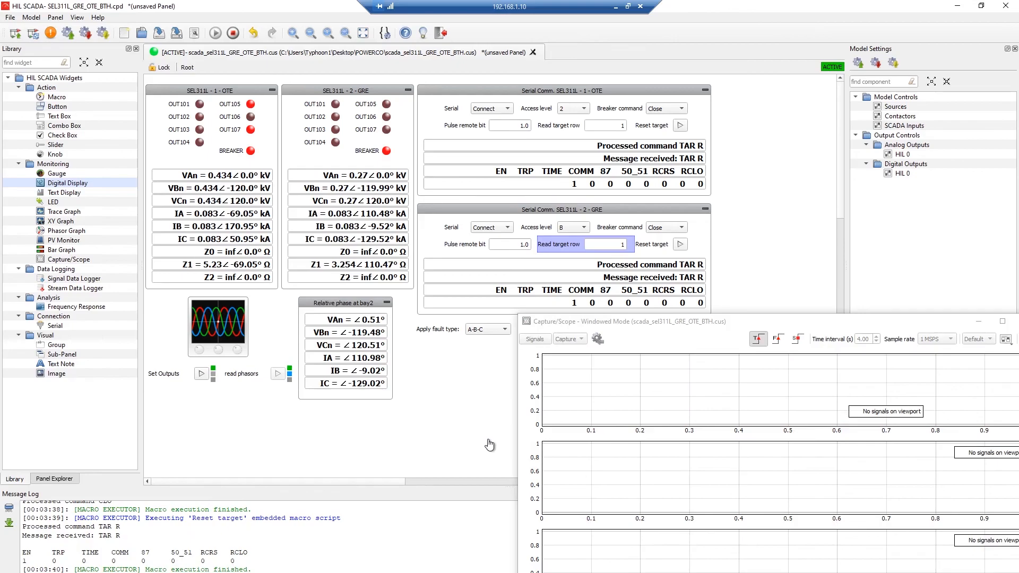